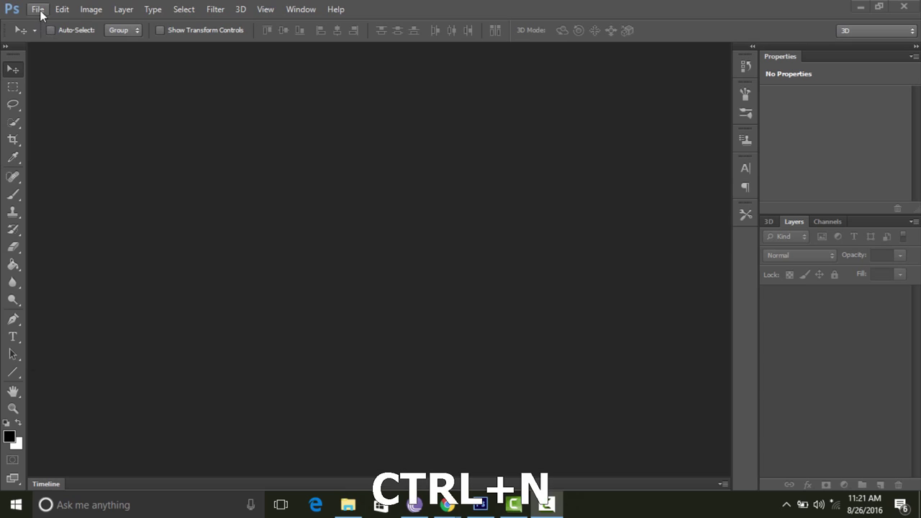
- Create a new white 1920 × 1098 px document at 300 pixels/inch
click(35, 9)
click(39, 22)
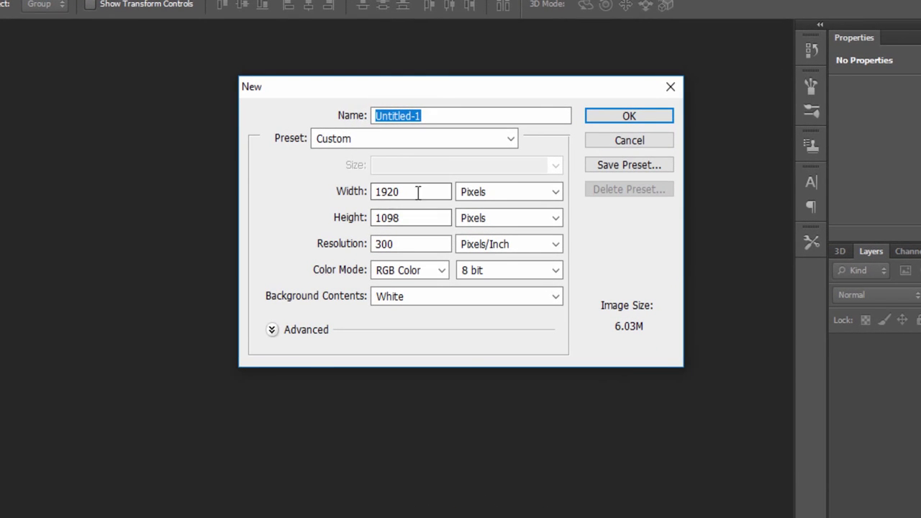
drag(416, 191, 373, 193)
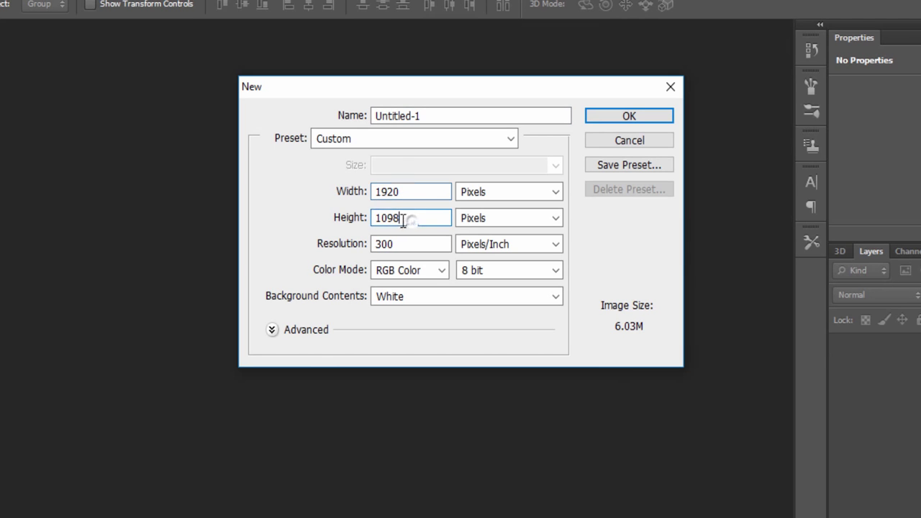
drag(403, 219, 370, 216)
drag(411, 244, 369, 245)
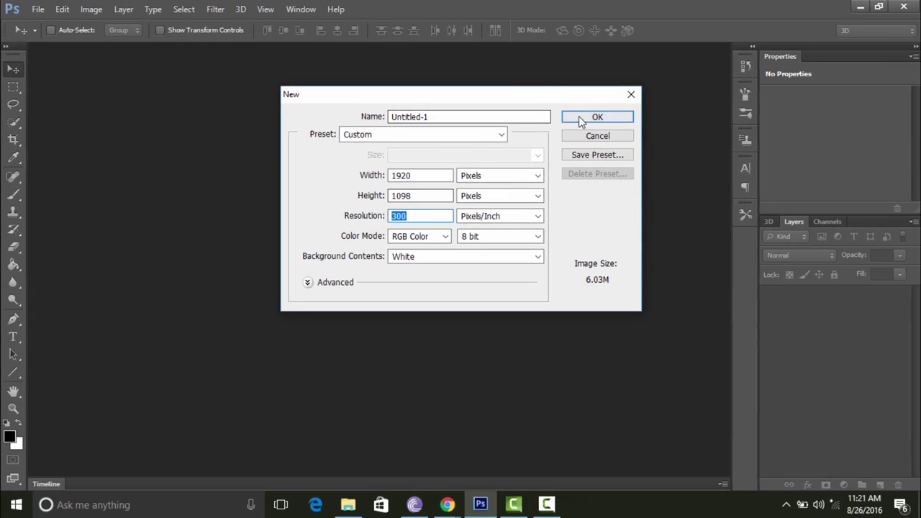
click(580, 120)
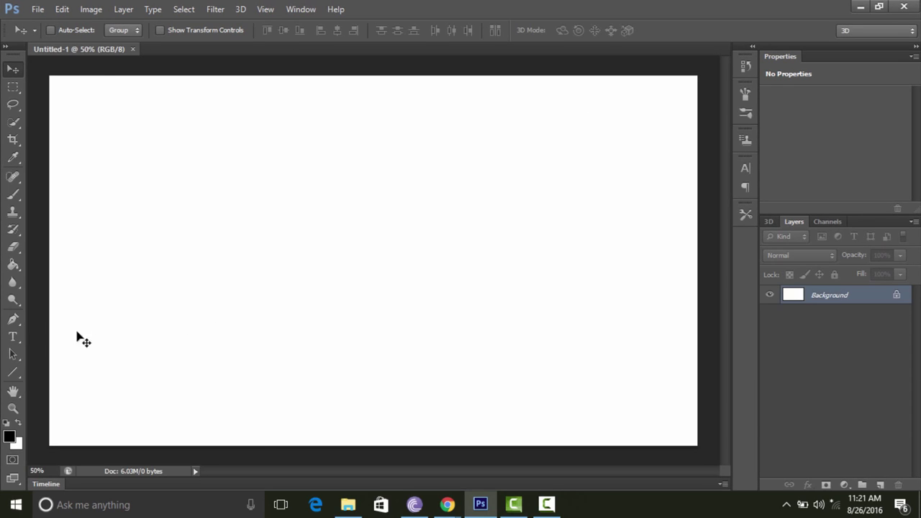
- Type the word 'PHOTOSHOP' on the canvas as a new text layer
click(14, 339)
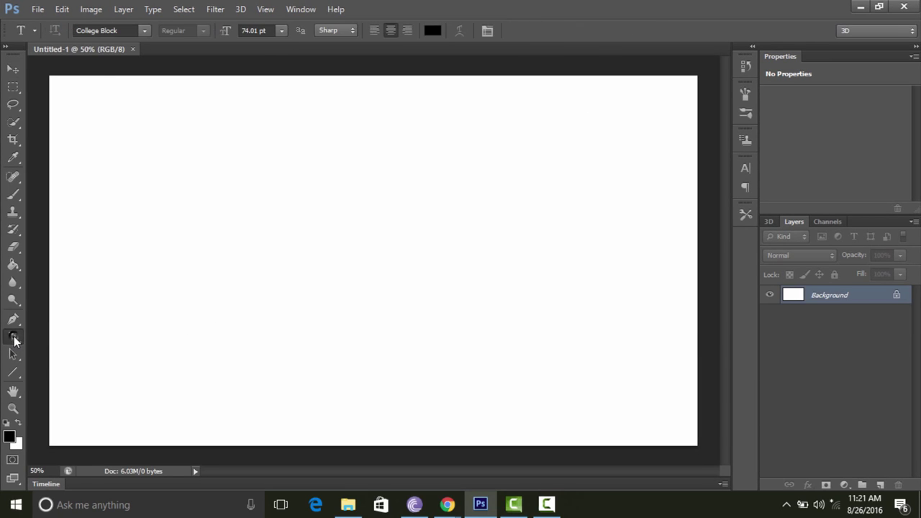
click(116, 282)
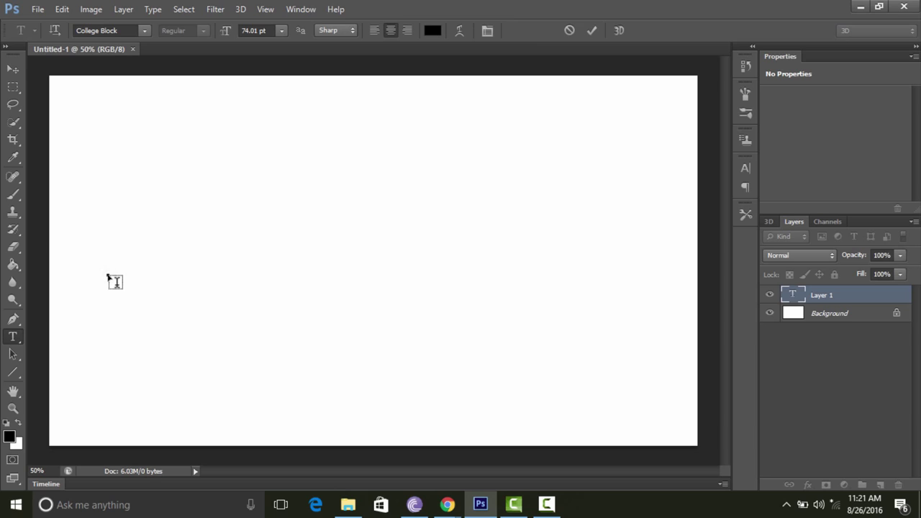
text(PHO)
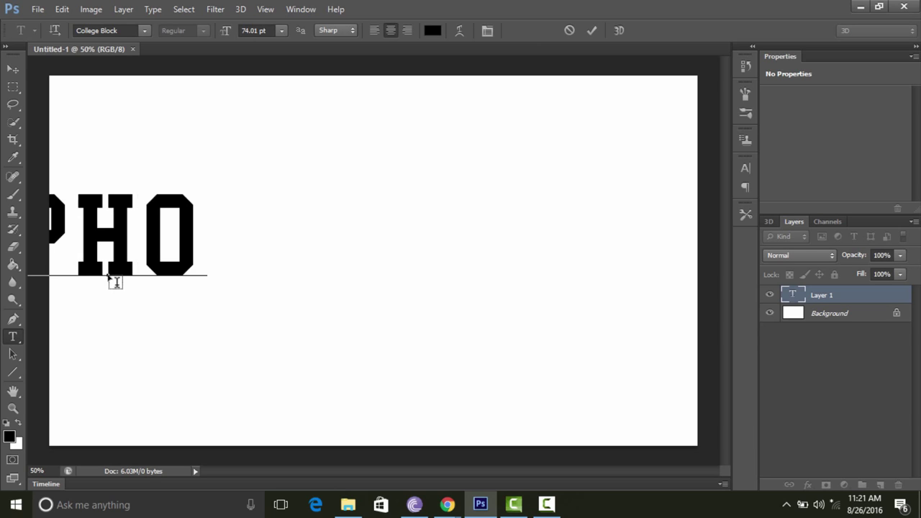
text(TOS)
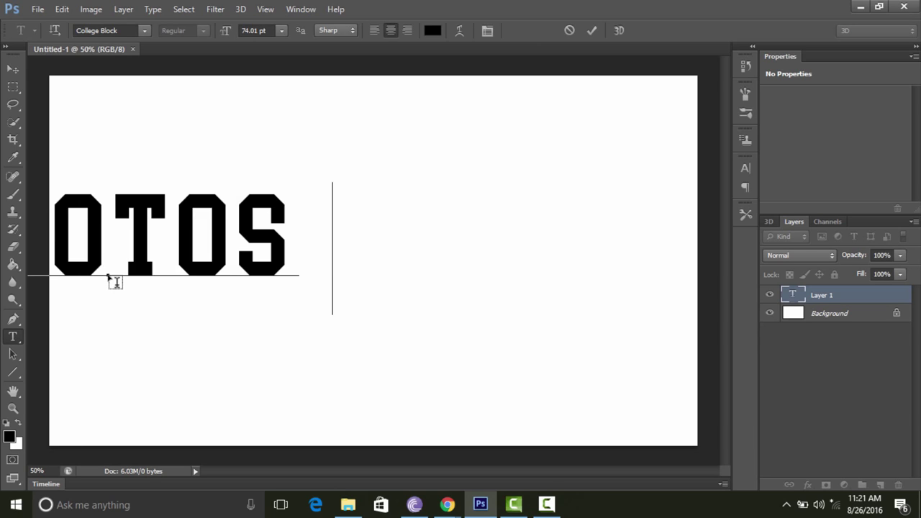
text(HOP)
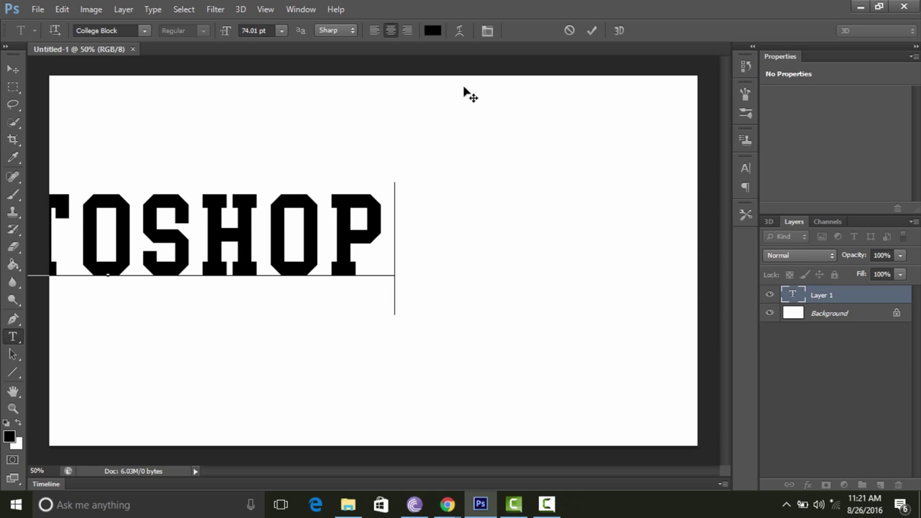
click(592, 31)
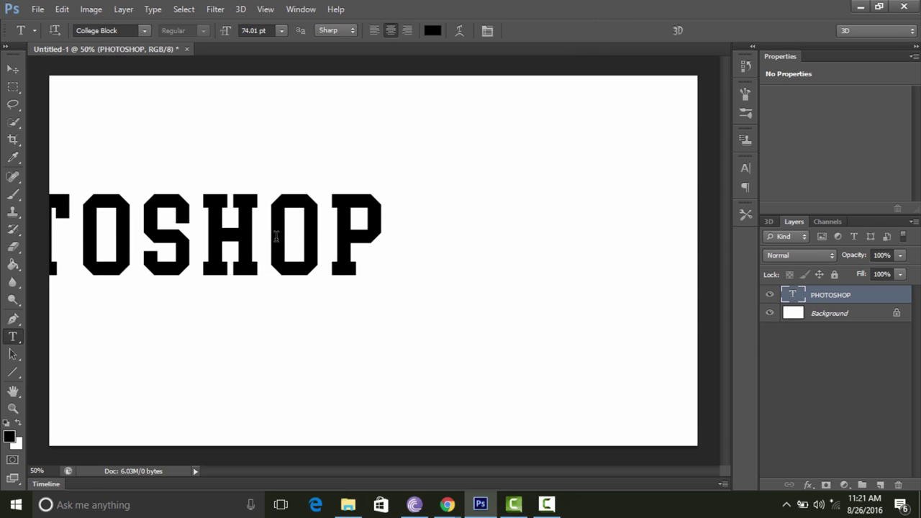
- Centre the PHOTOSHOP text horizontally and vertically on the canvas
click(12, 69)
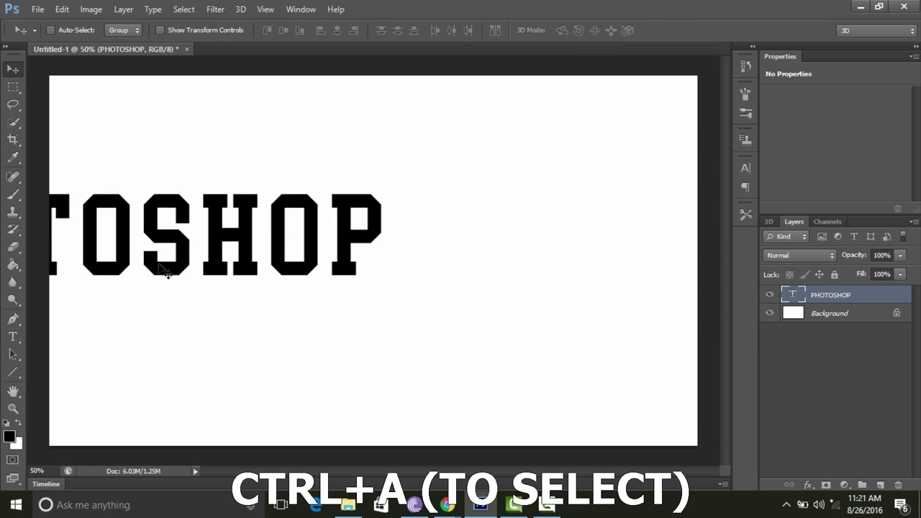
key(ctrl+a)
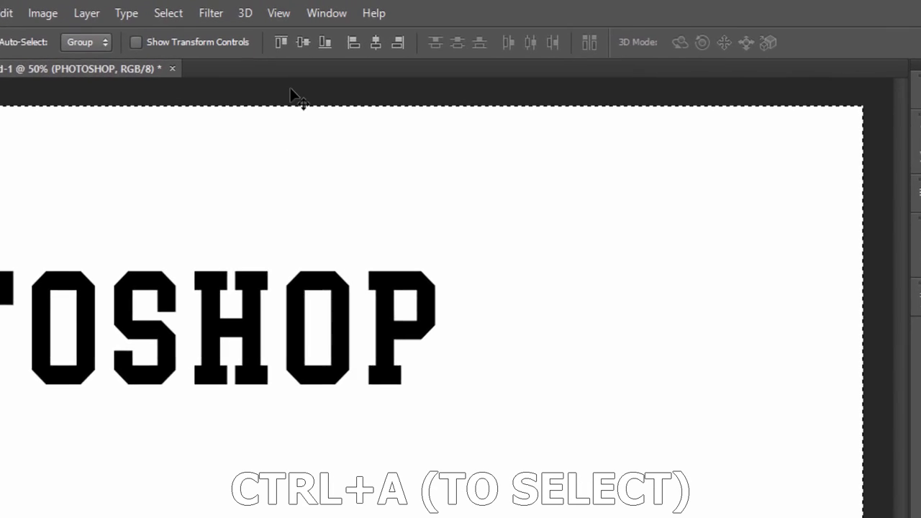
click(401, 57)
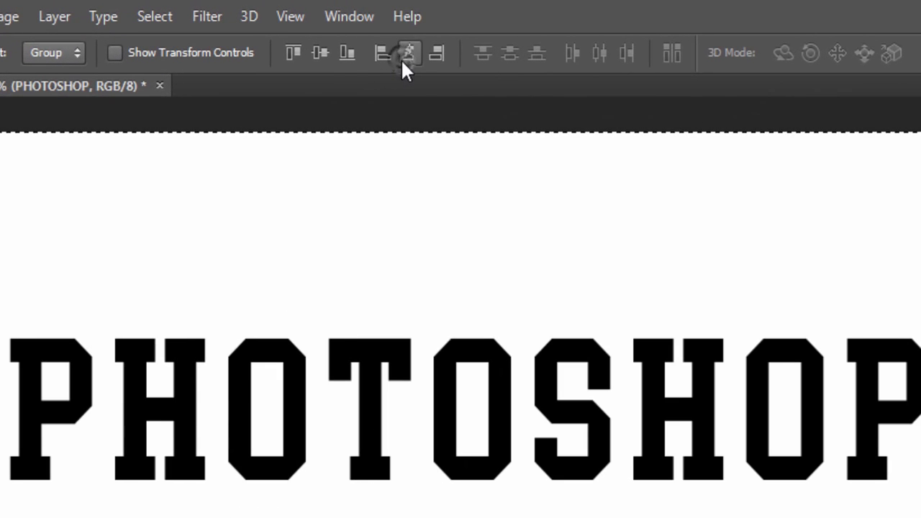
click(321, 52)
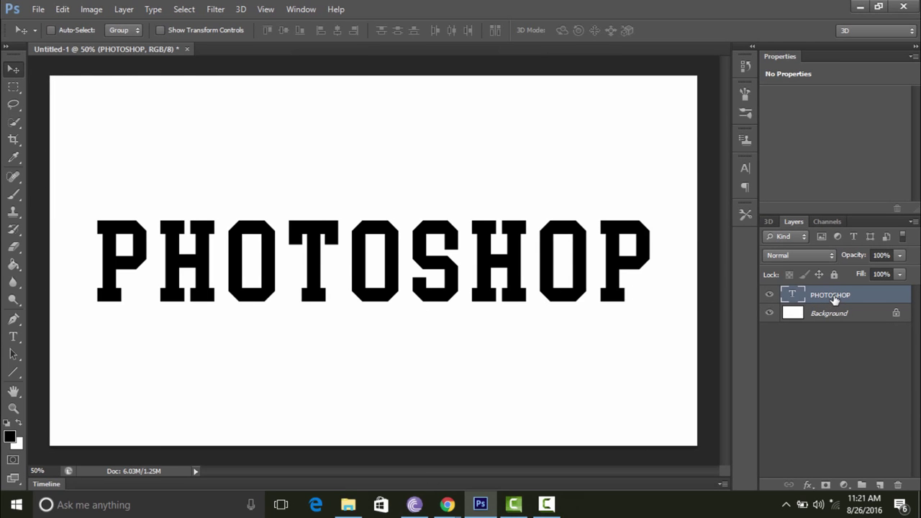
- Extrude the PHOTOSHOP layer into 3D and convert the Background into a 3D postcard
right_click(835, 299)
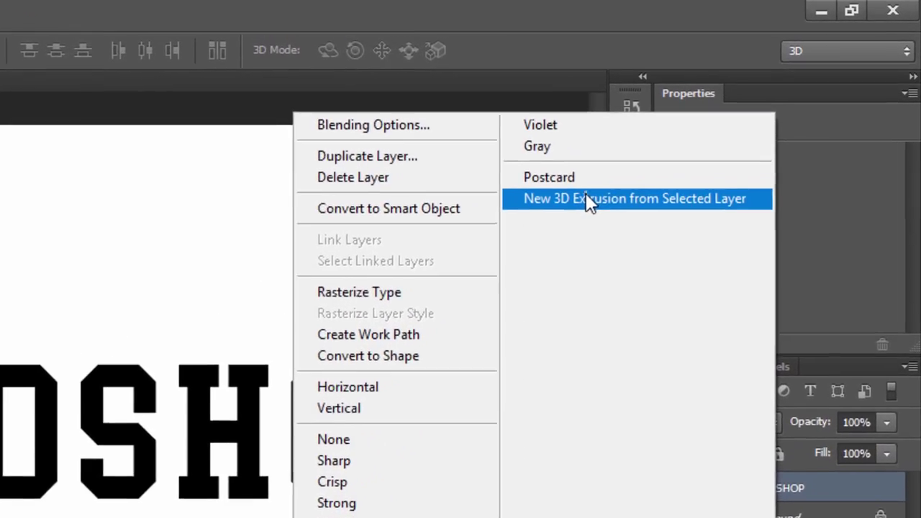
click(589, 200)
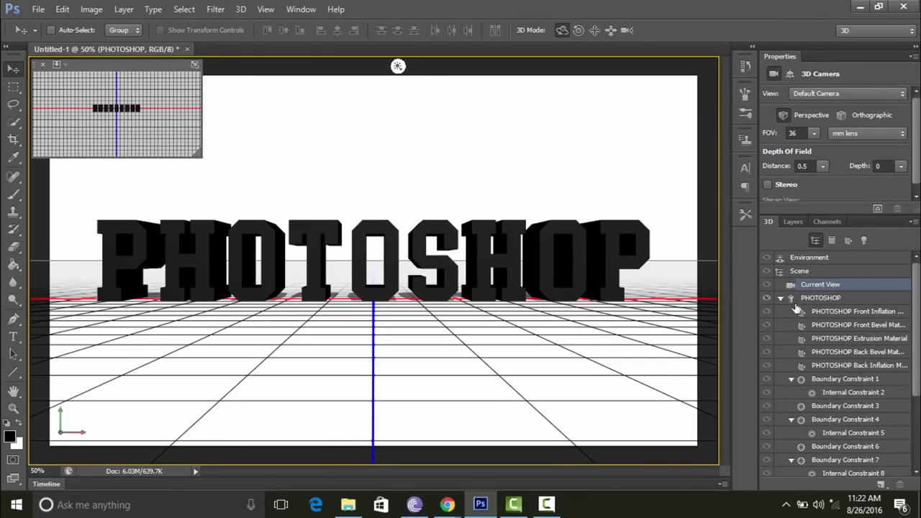
click(792, 222)
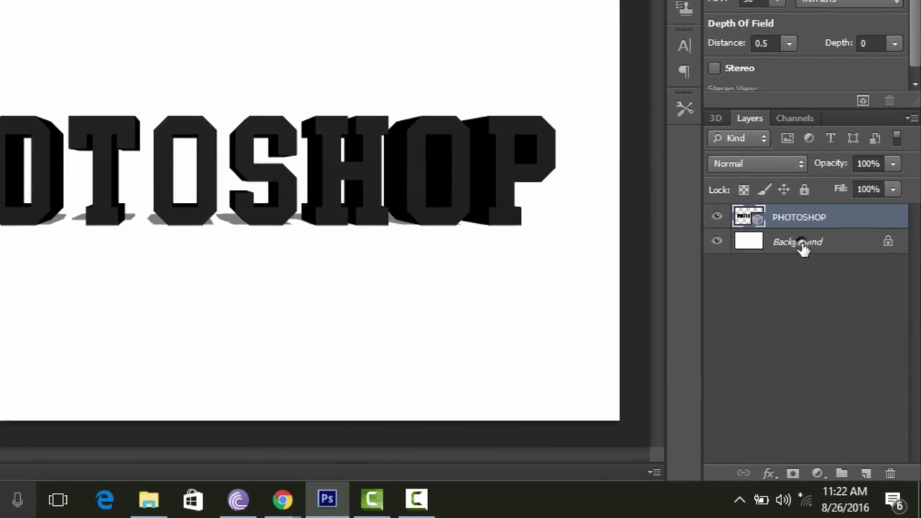
right_click(830, 314)
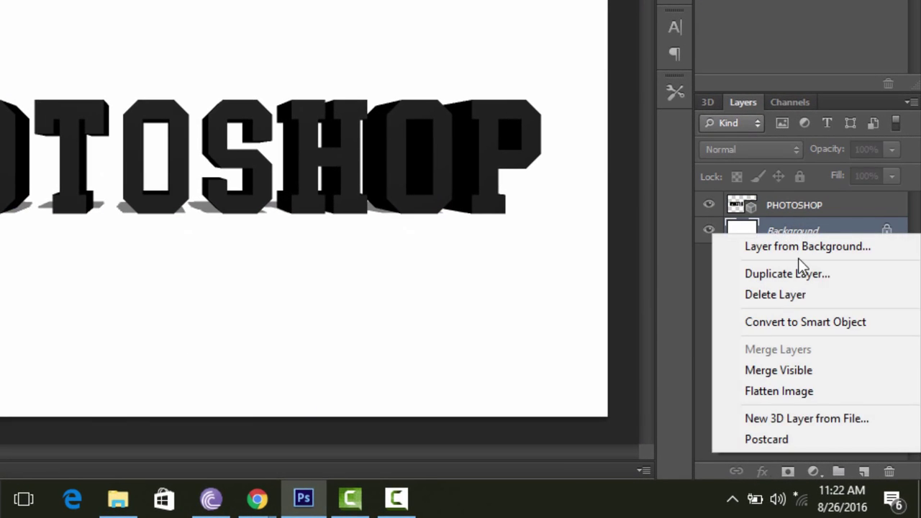
click(775, 438)
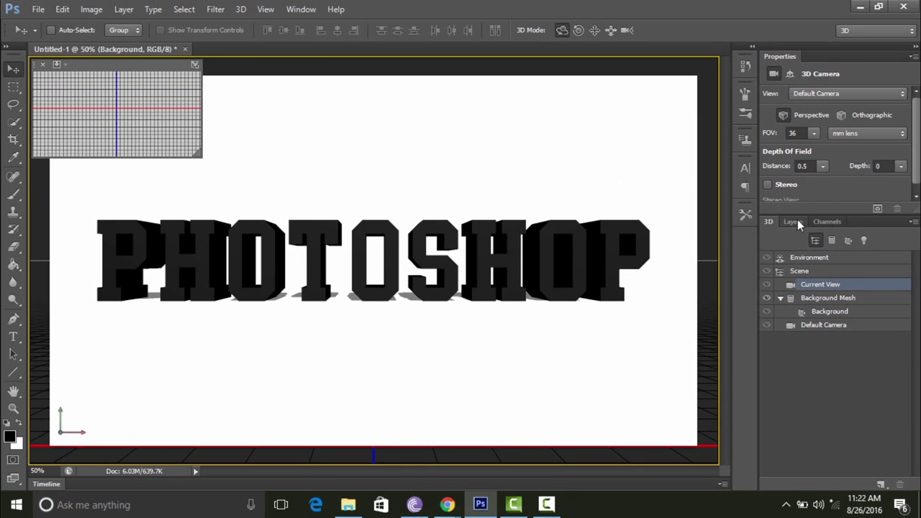
click(793, 222)
- Give the Front Inflation Material a cyan diffuse colour, about 32% shine and 1% reflection
click(822, 297)
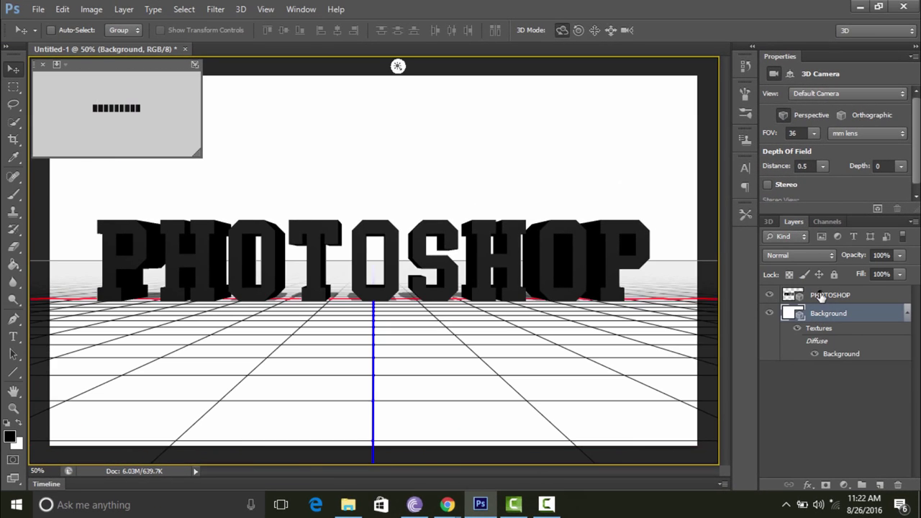
click(770, 222)
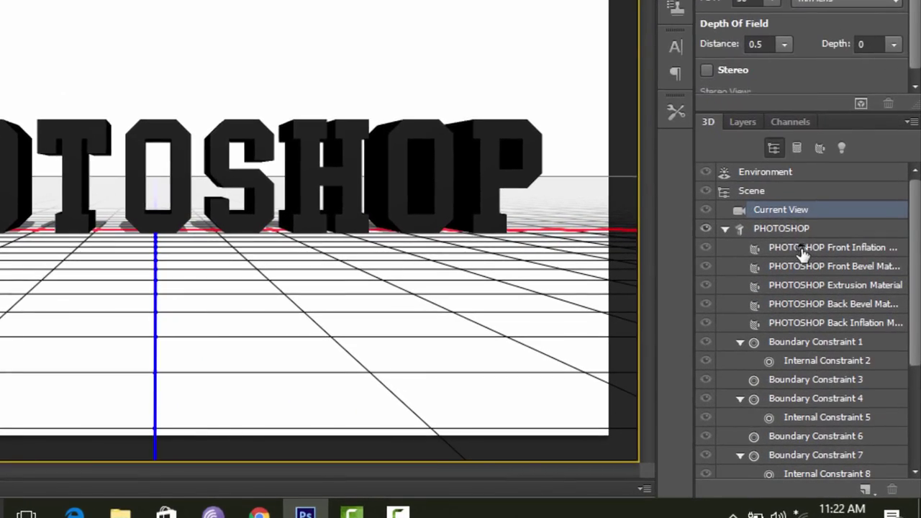
click(803, 248)
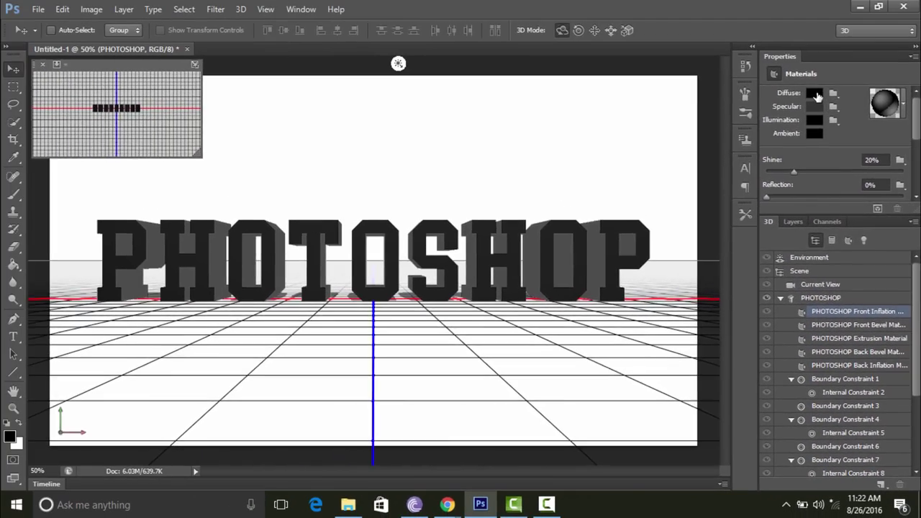
click(817, 92)
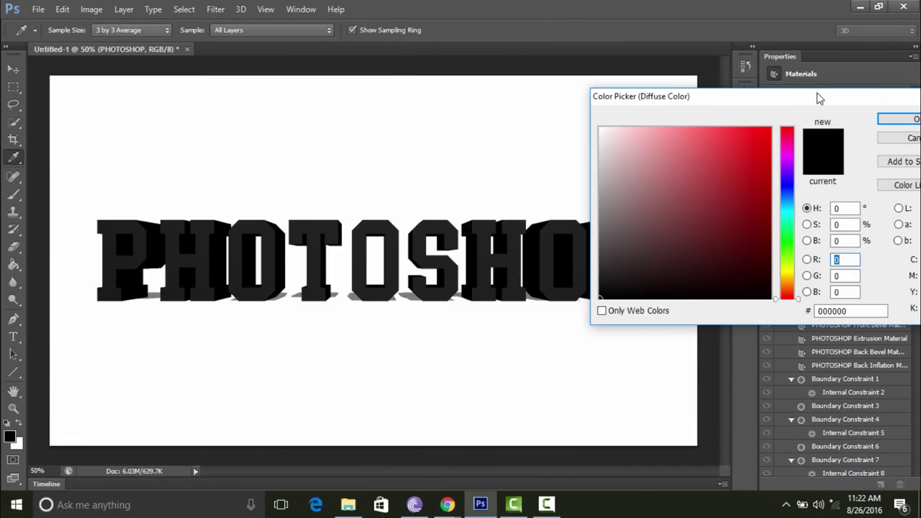
click(783, 207)
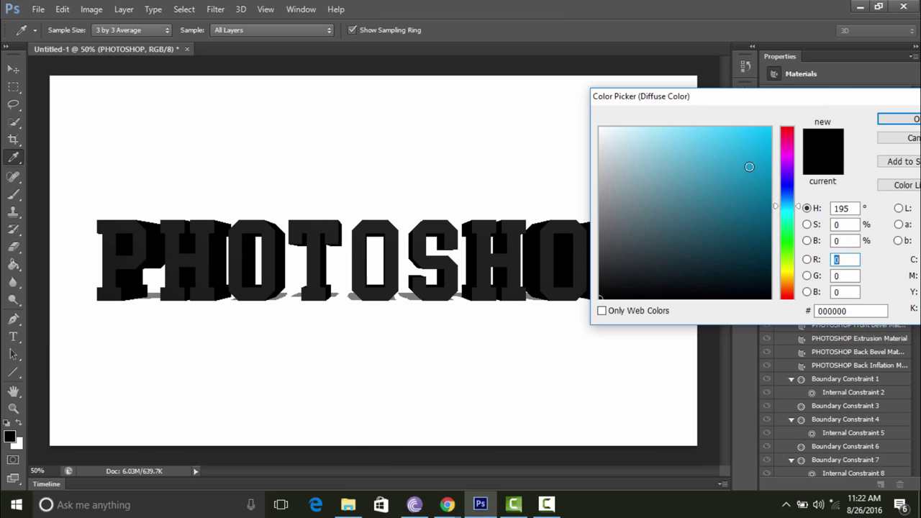
click(749, 167)
click(898, 121)
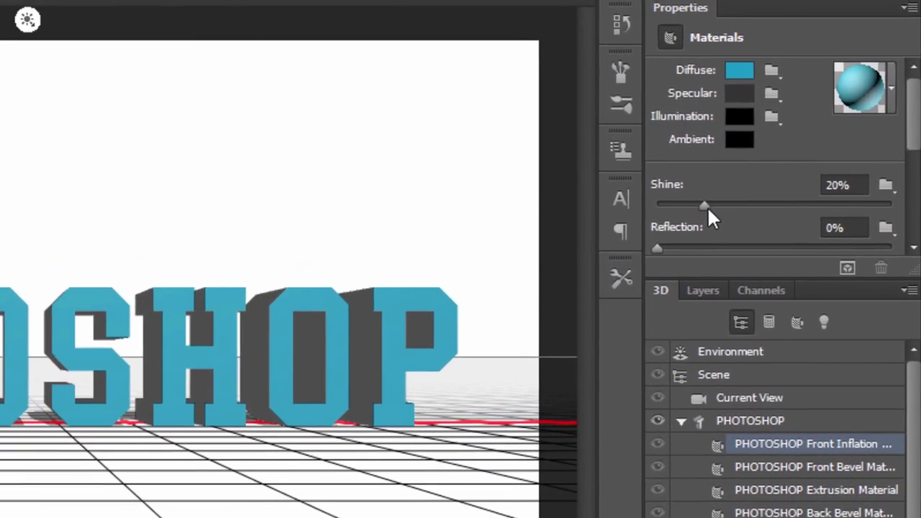
drag(795, 171, 808, 172)
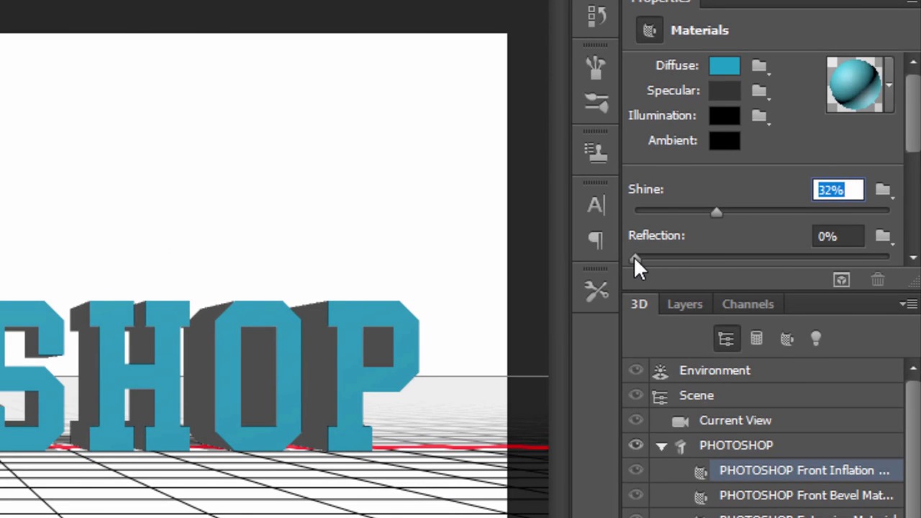
drag(634, 256, 641, 257)
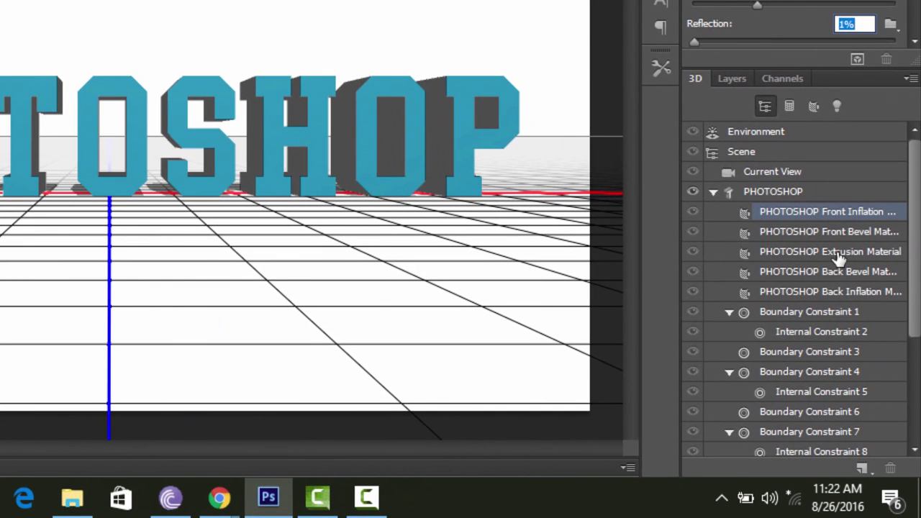
- Apply the orange sphere preset to the PHOTOSHOP Extrusion Material, then return to Layers
click(839, 254)
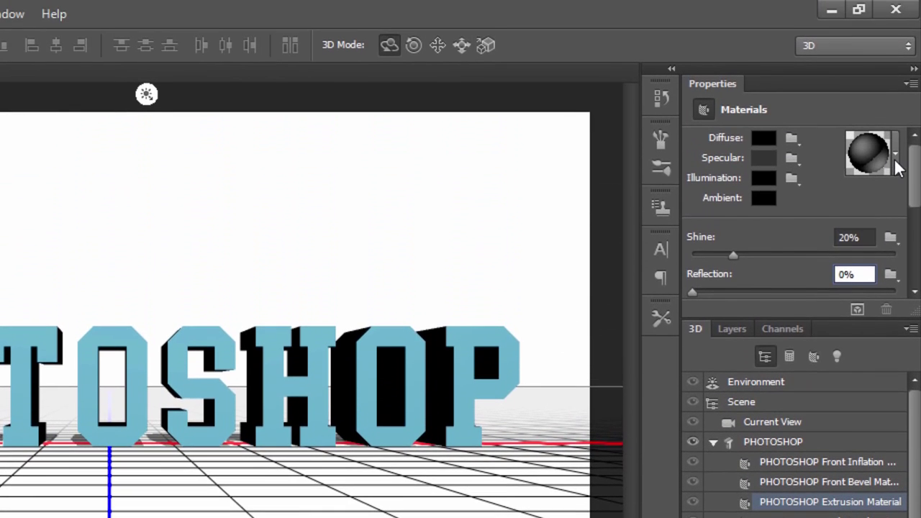
click(897, 156)
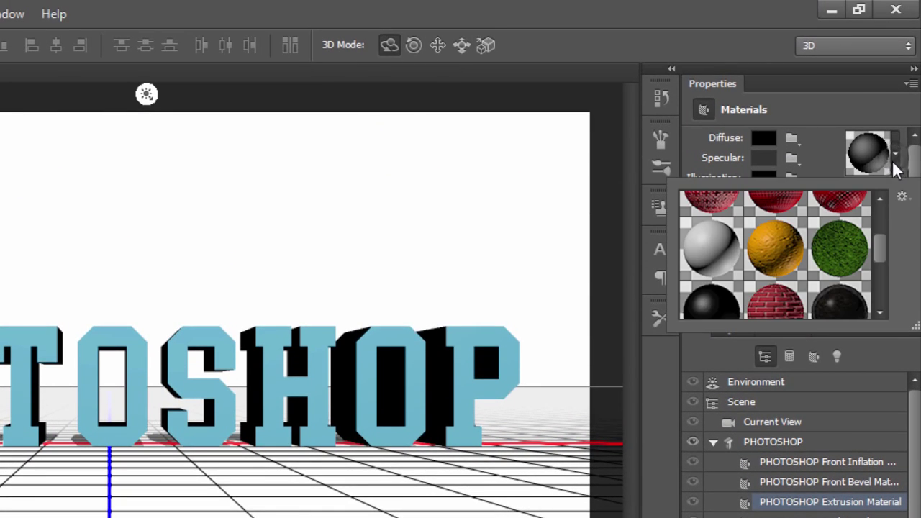
click(786, 249)
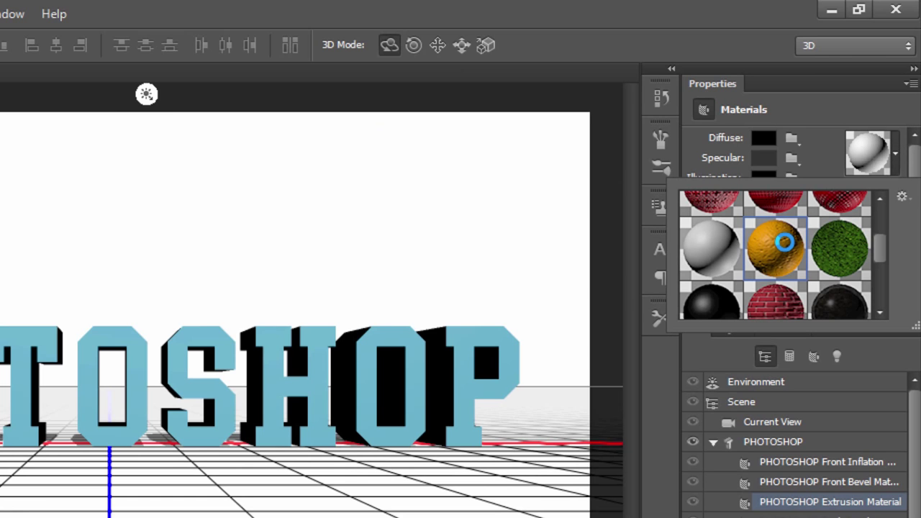
click(905, 160)
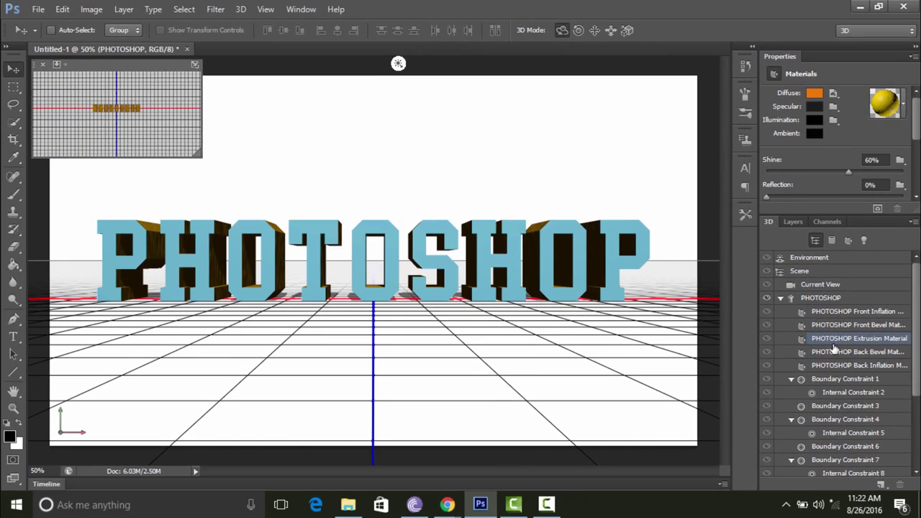
click(792, 222)
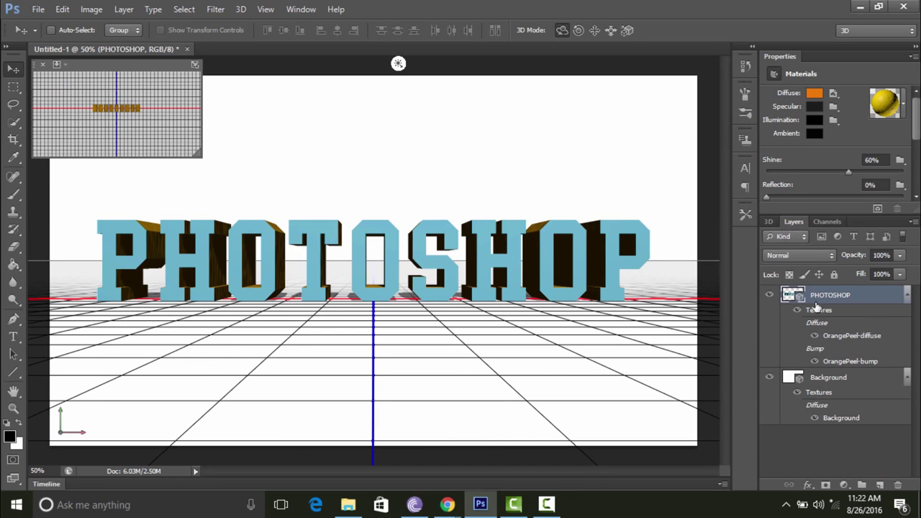
- Select both the PHOTOSHOP and Background layers and merge them with Ctrl+E
click(827, 380)
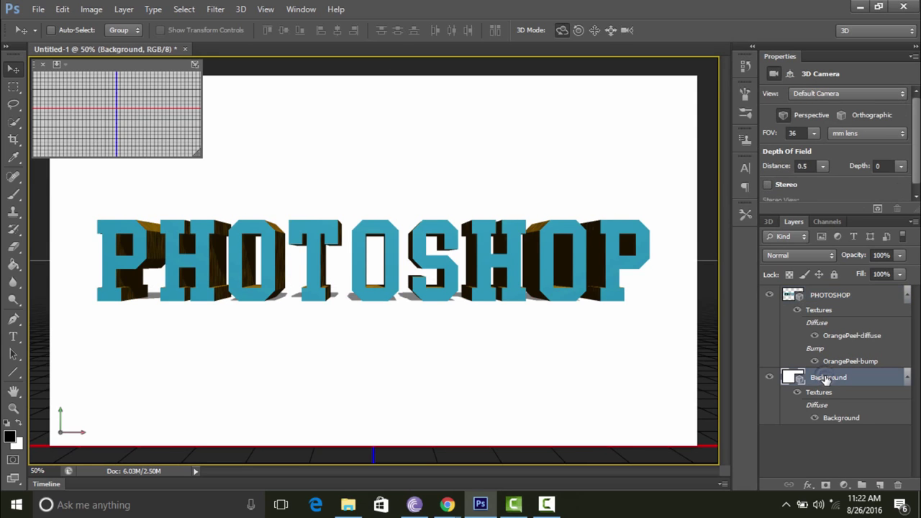
click(817, 295)
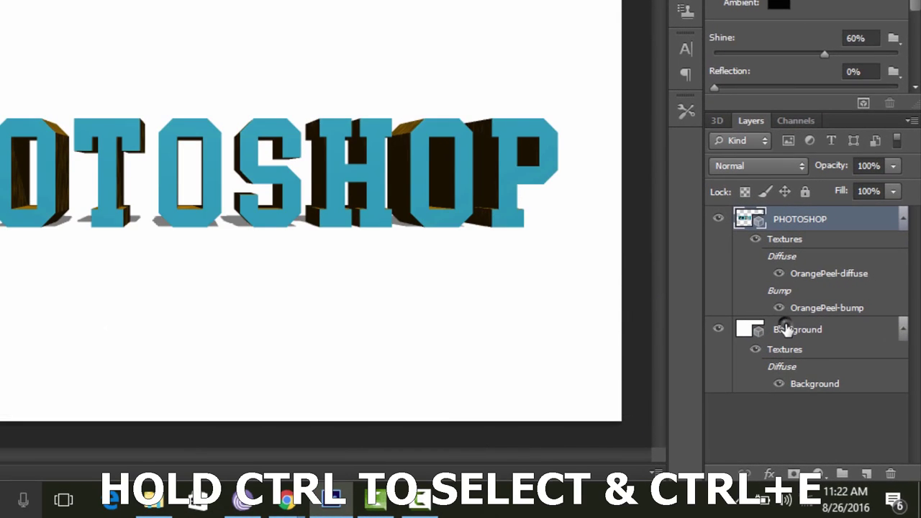
ctrl+click(786, 329)
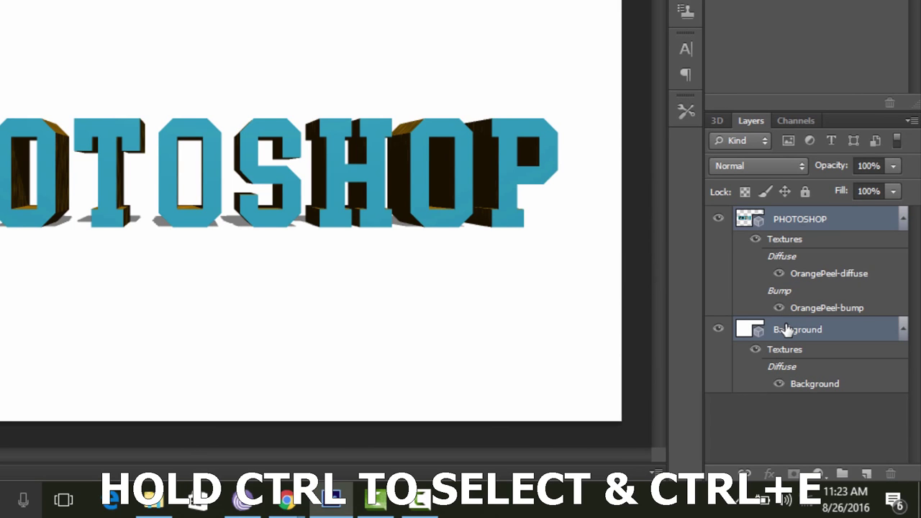
key(ctrl+e)
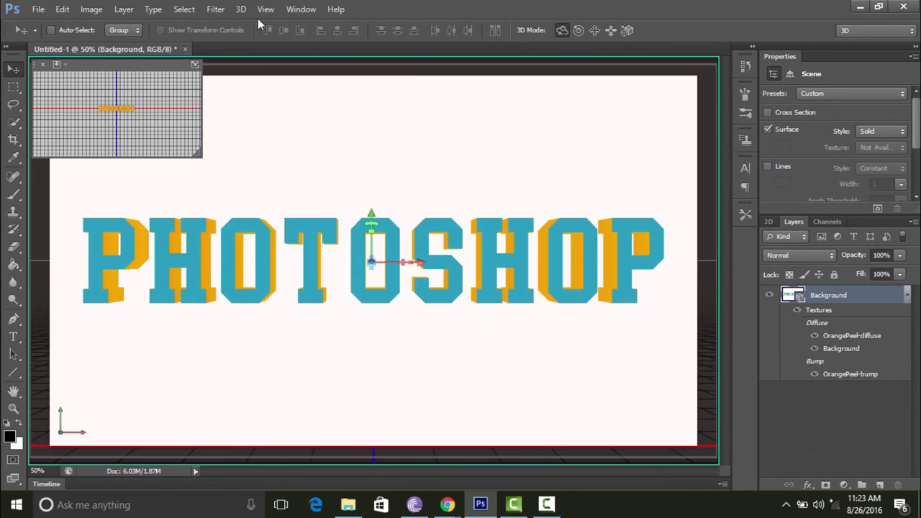
- Render the 3D scene via 3D > Render, stopping it with Esc once it looks finished
click(241, 9)
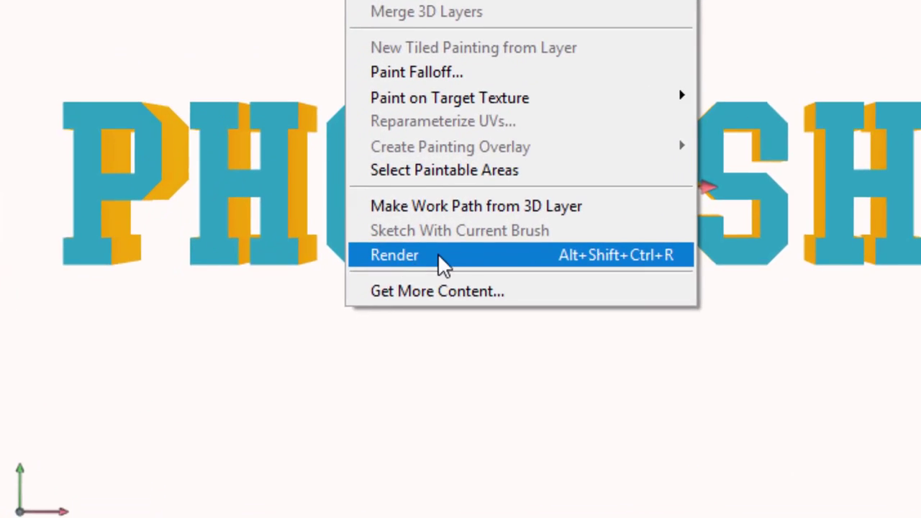
click(386, 266)
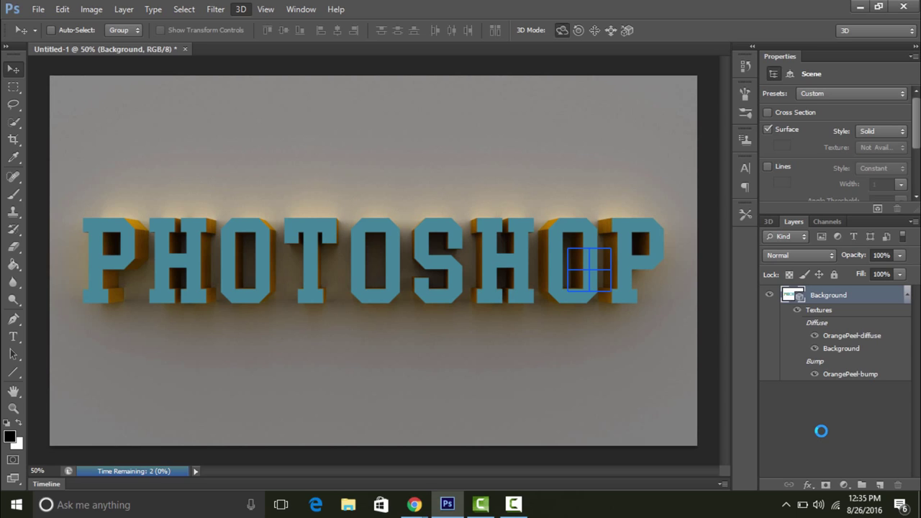
key(Escape)
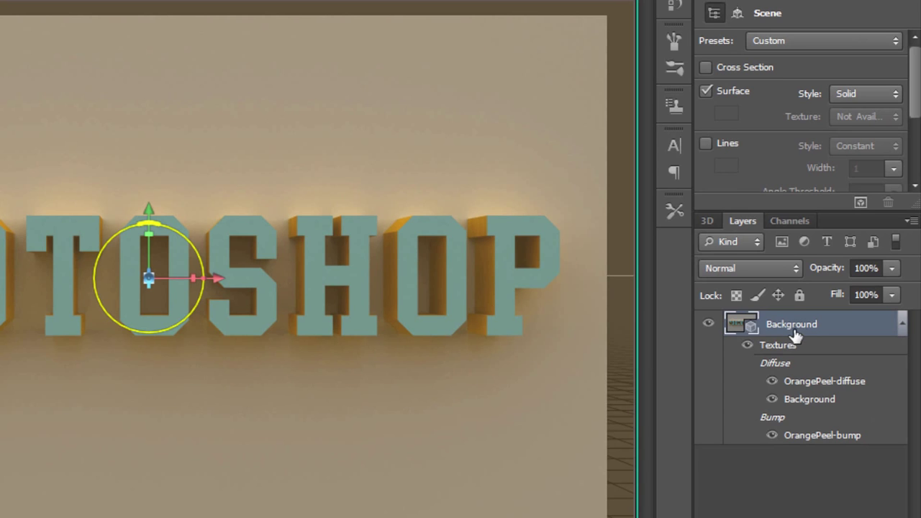
- Rasterize the 3D layer, add an empty Layer 1, and reselect the Background
right_click(795, 337)
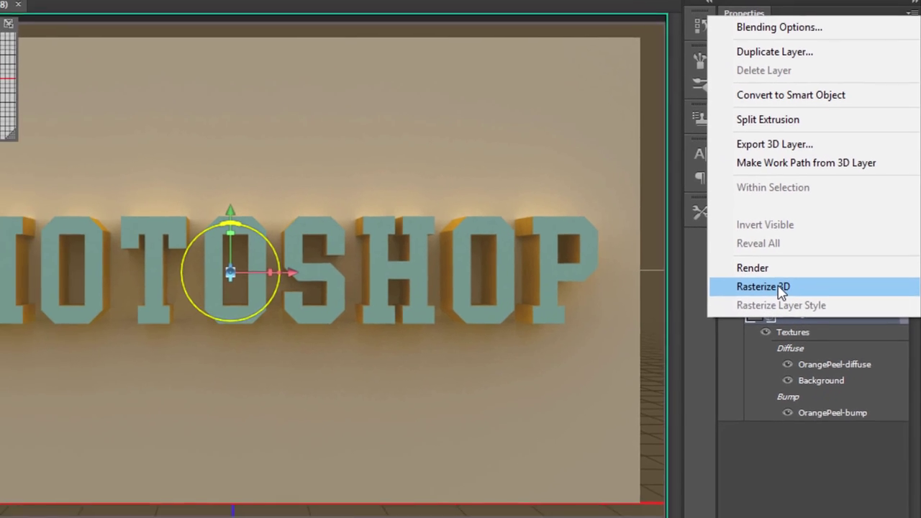
click(781, 288)
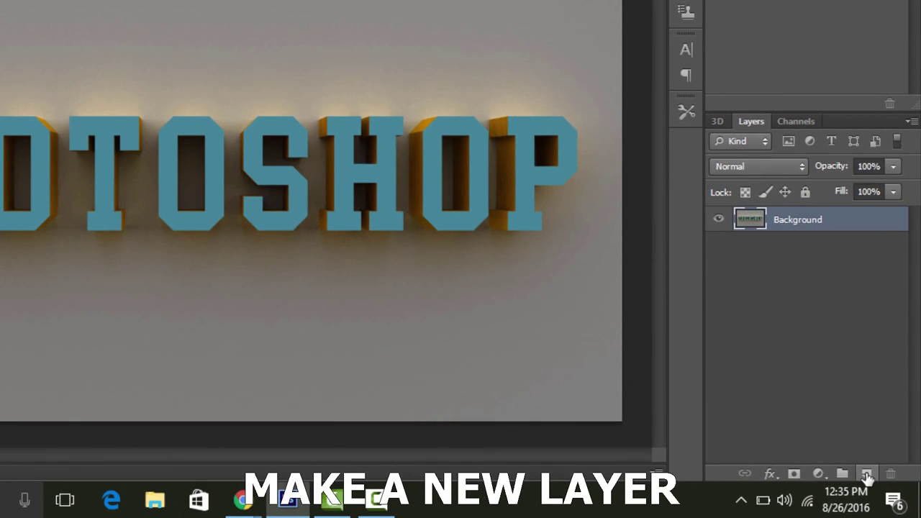
click(867, 477)
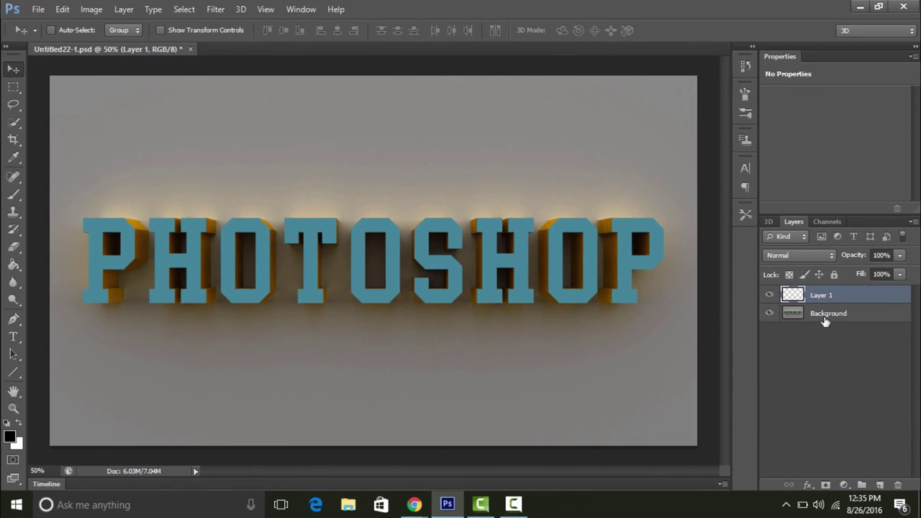
click(826, 317)
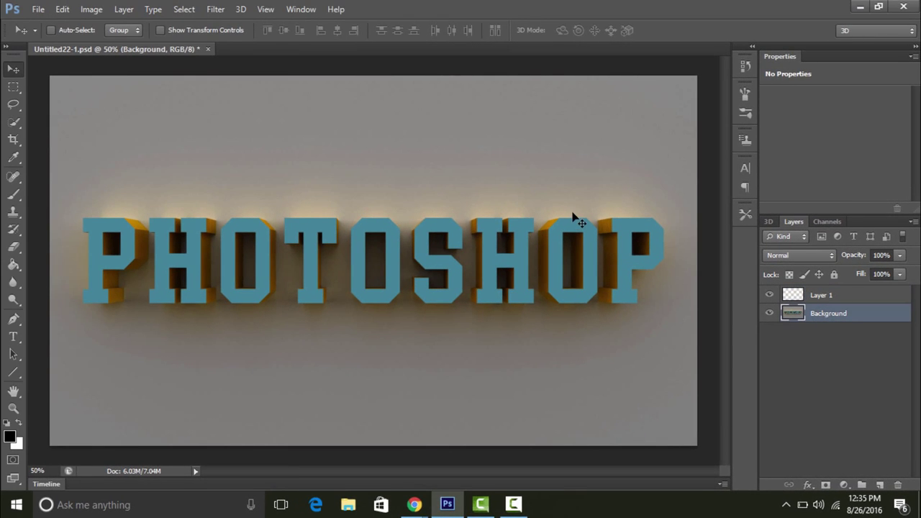
- Use the Magic Wand to select the blue front faces of P, H, O, T, O, S, H, O, P
click(13, 124)
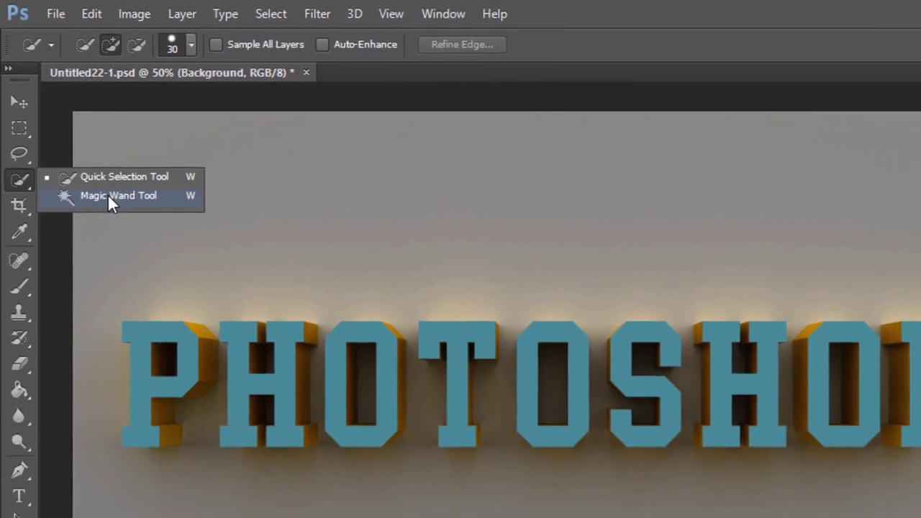
click(142, 244)
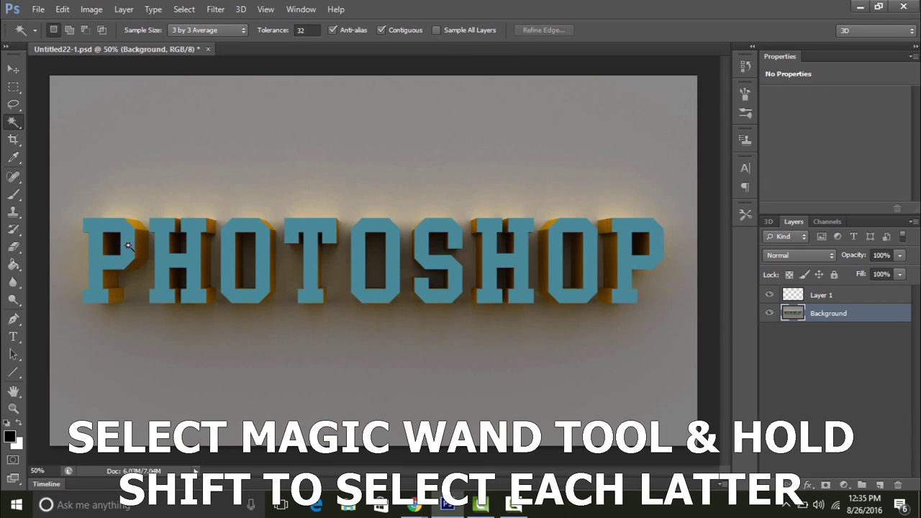
shift+click(129, 247)
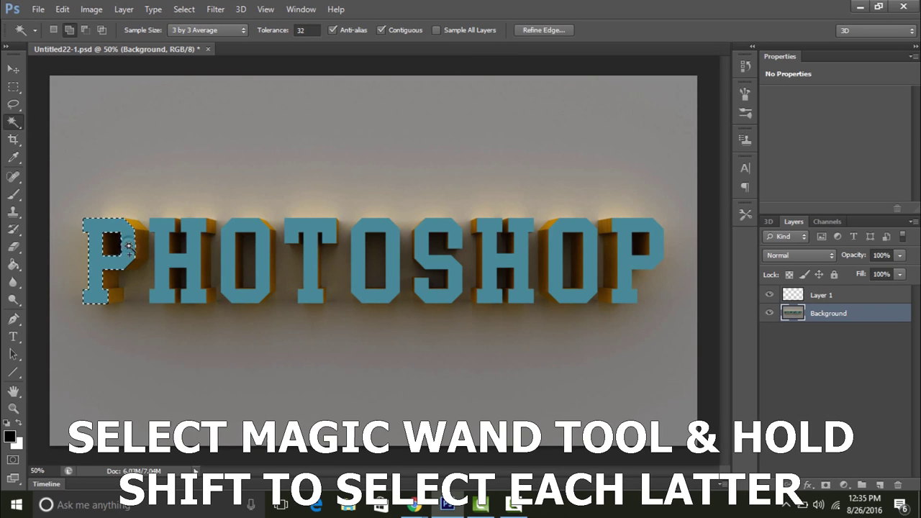
click(163, 265)
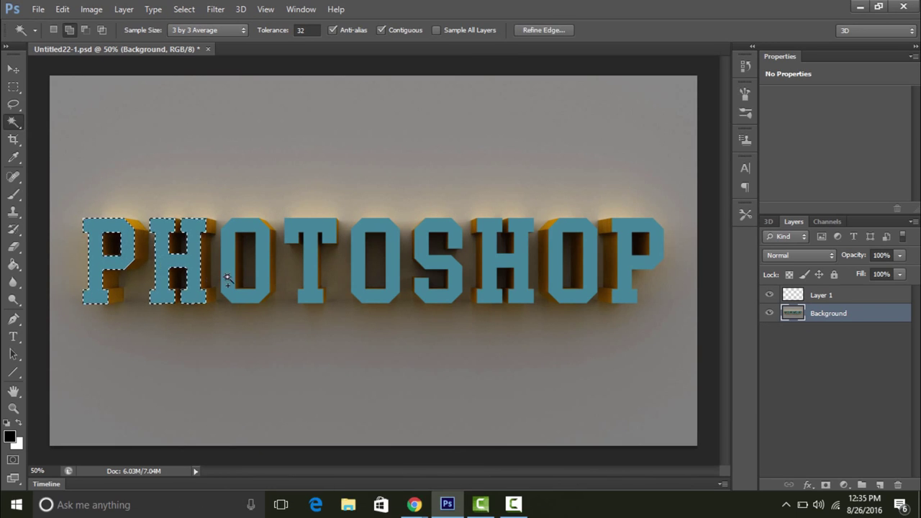
click(318, 282)
click(372, 298)
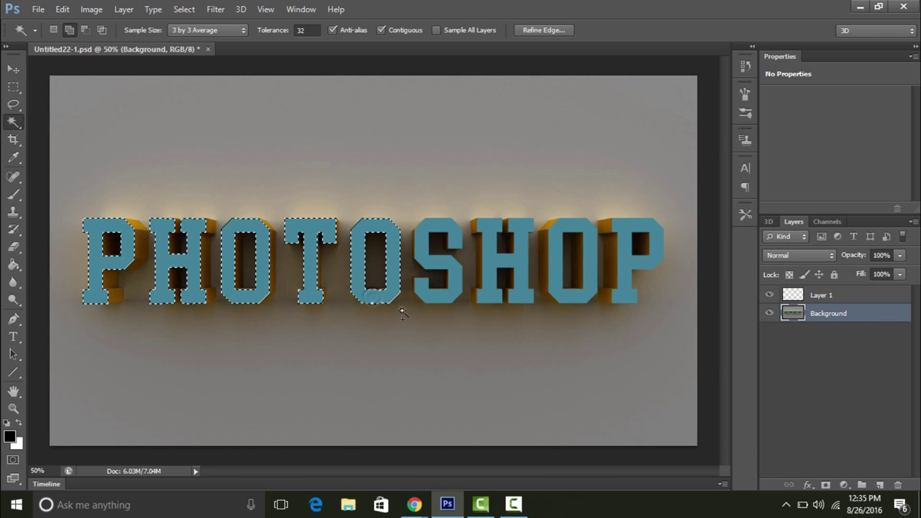
click(433, 295)
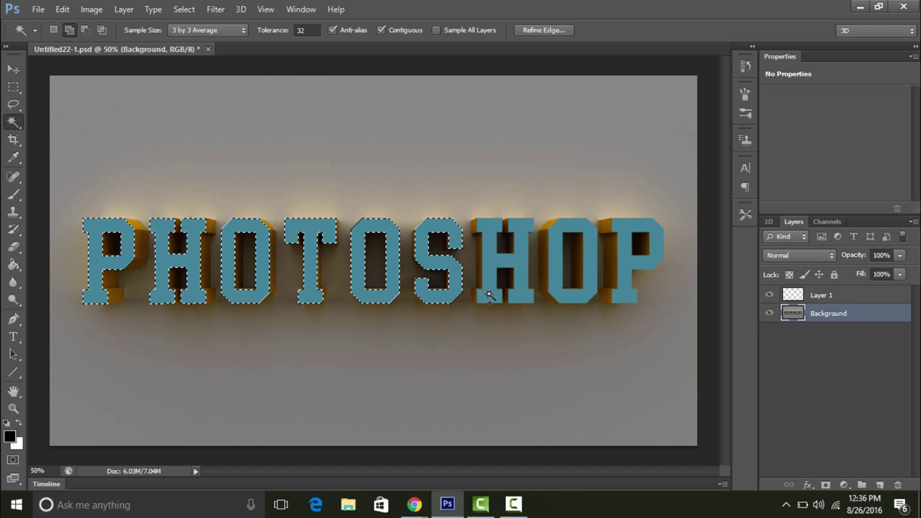
click(482, 299)
click(566, 298)
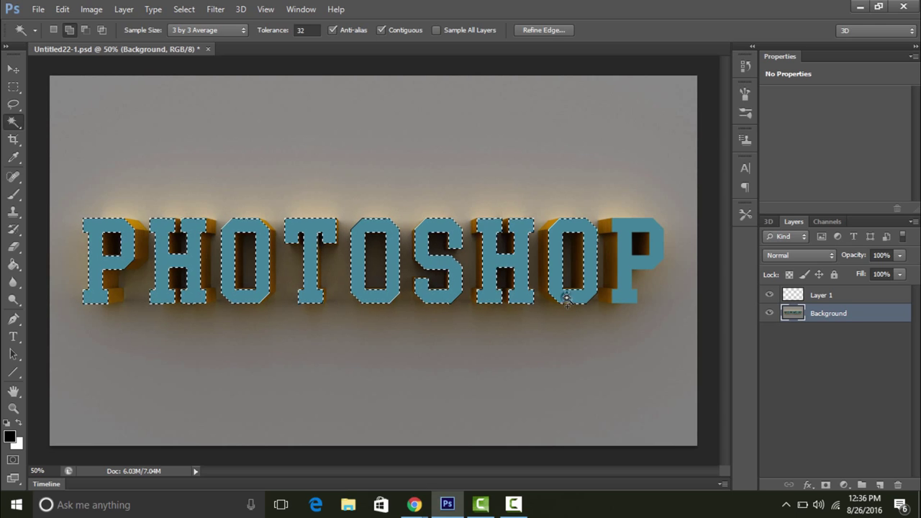
click(623, 295)
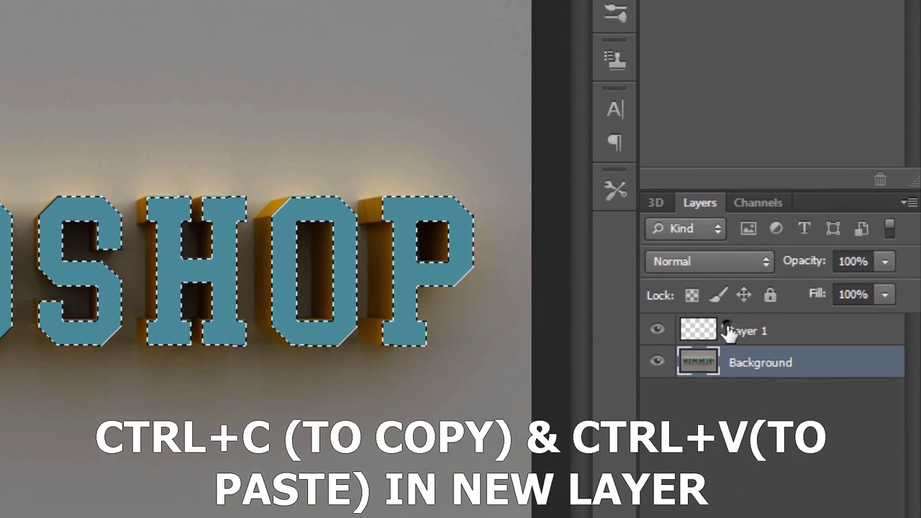
- Paste the copied letter faces into Layer 1 and reload its outline as a selection
click(811, 296)
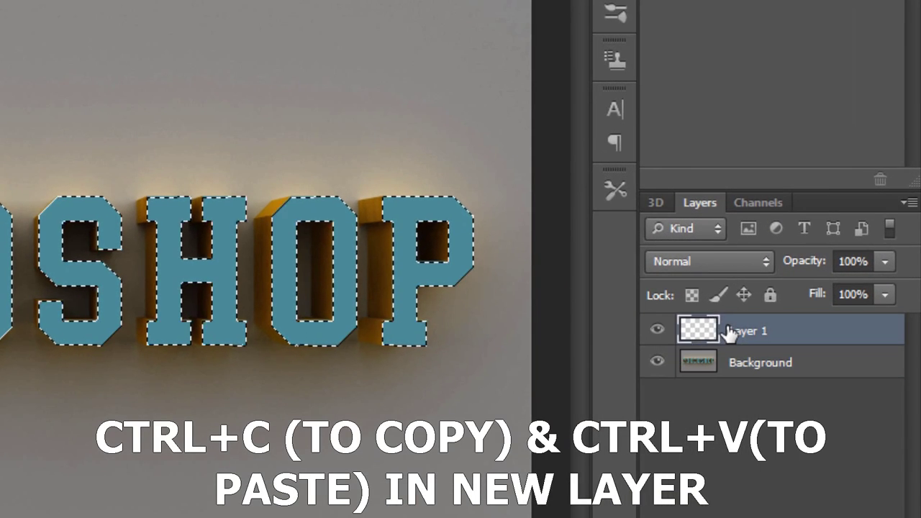
key(ctrl+v)
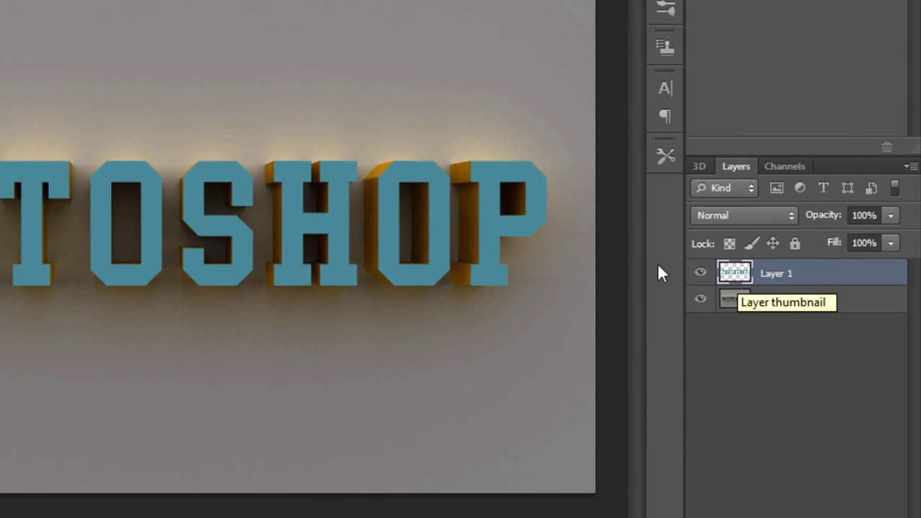
ctrl+click(735, 274)
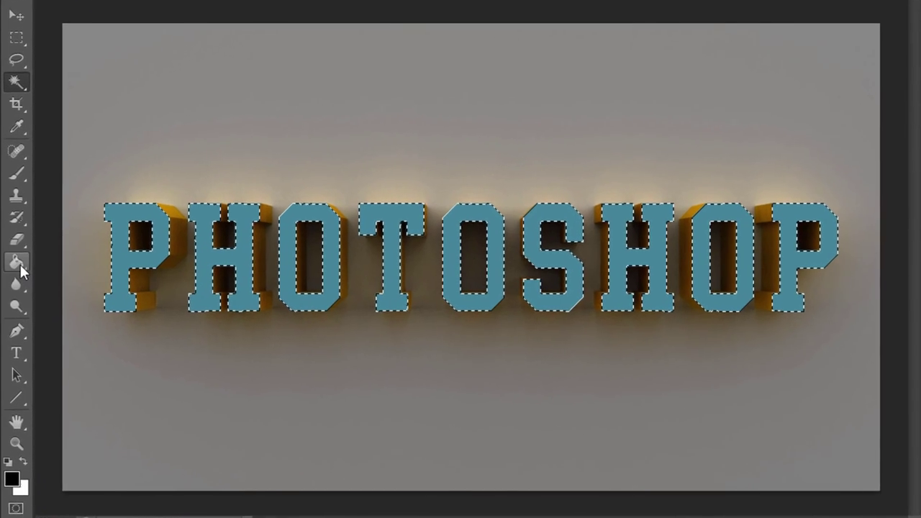
- Fill the first P of PHOTOSHOP with bright red f21202 using the Paint Bucket
click(16, 264)
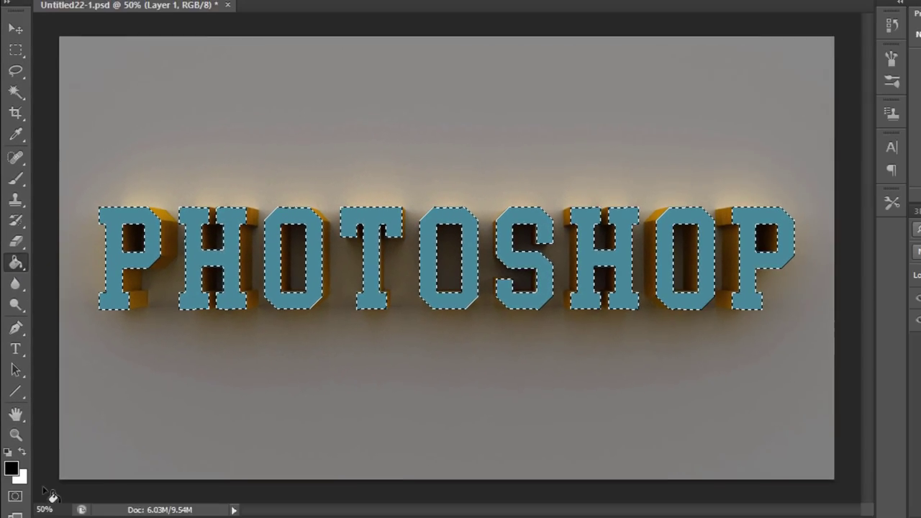
click(11, 469)
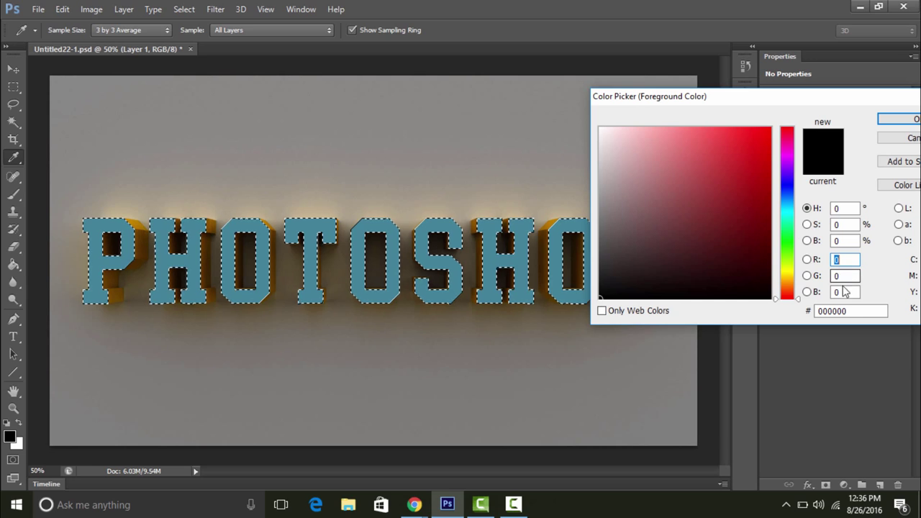
double_click(856, 311)
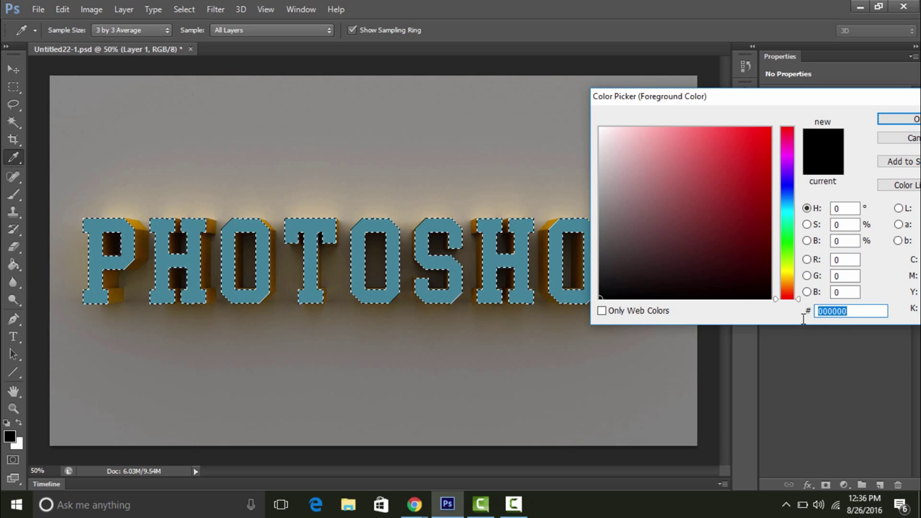
text(610)
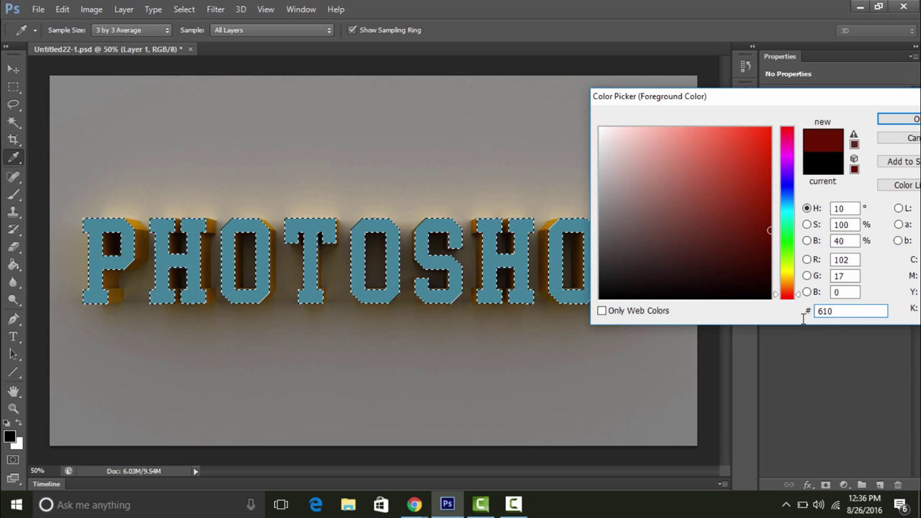
text(c06)
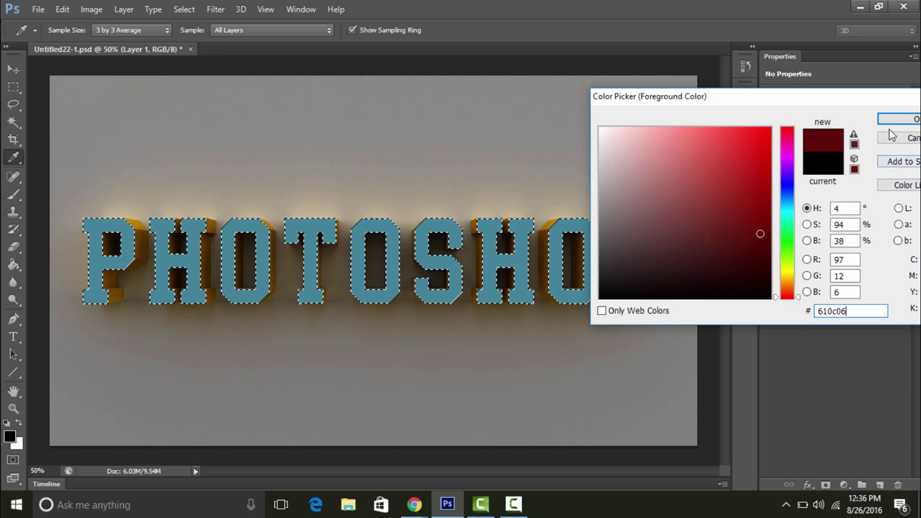
click(769, 135)
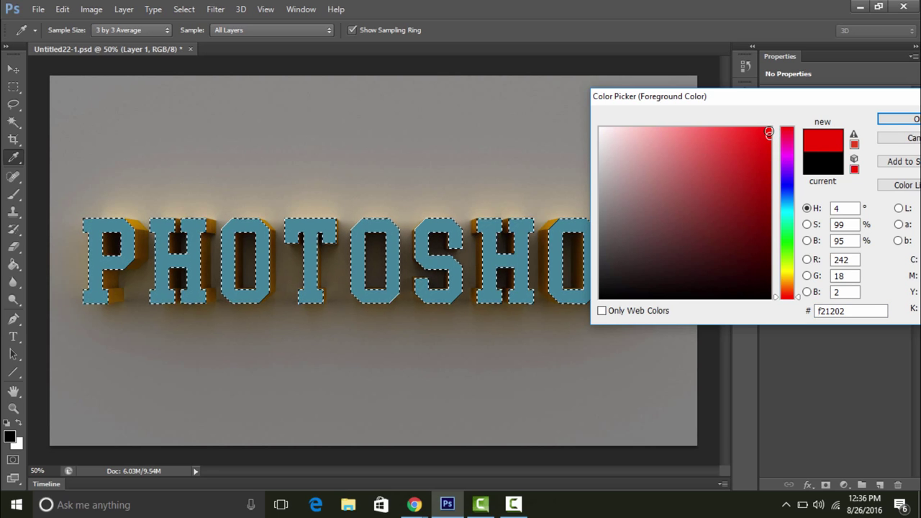
click(899, 119)
key(g)
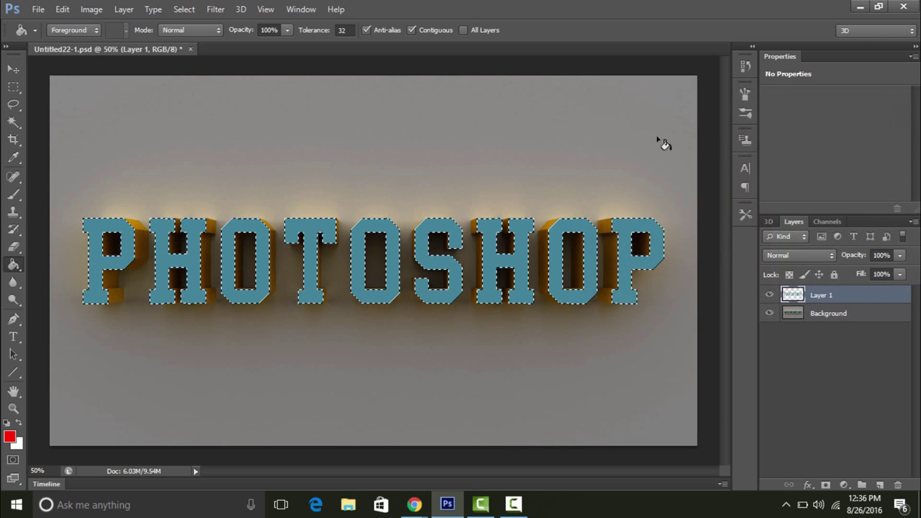
click(132, 263)
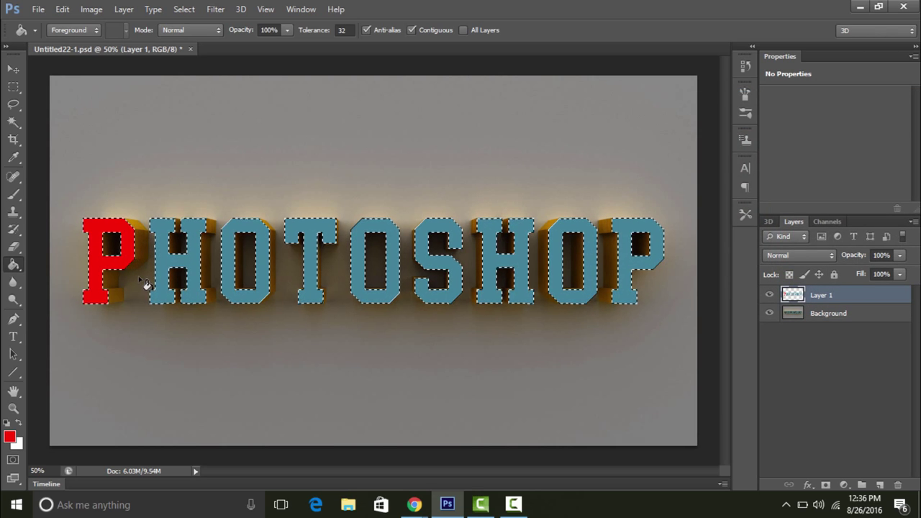
- Fill the letter H with dark purple 44043a
click(9, 436)
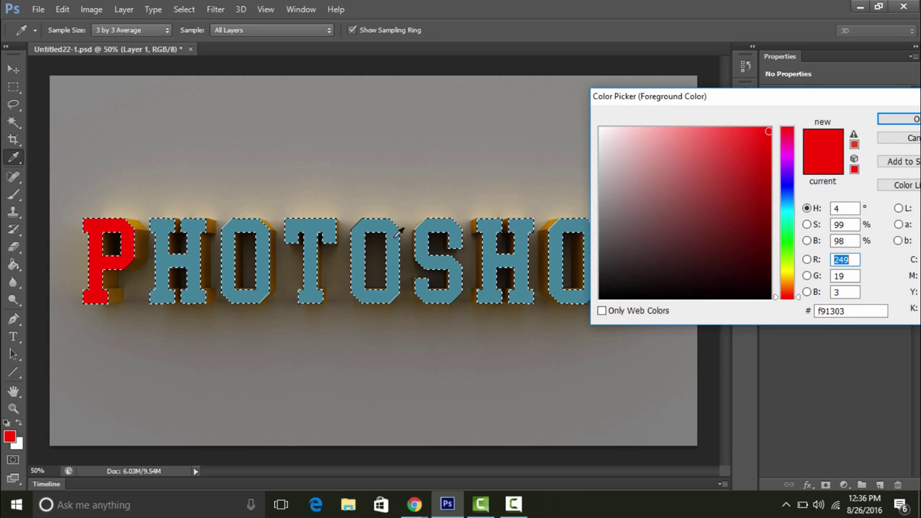
click(819, 310)
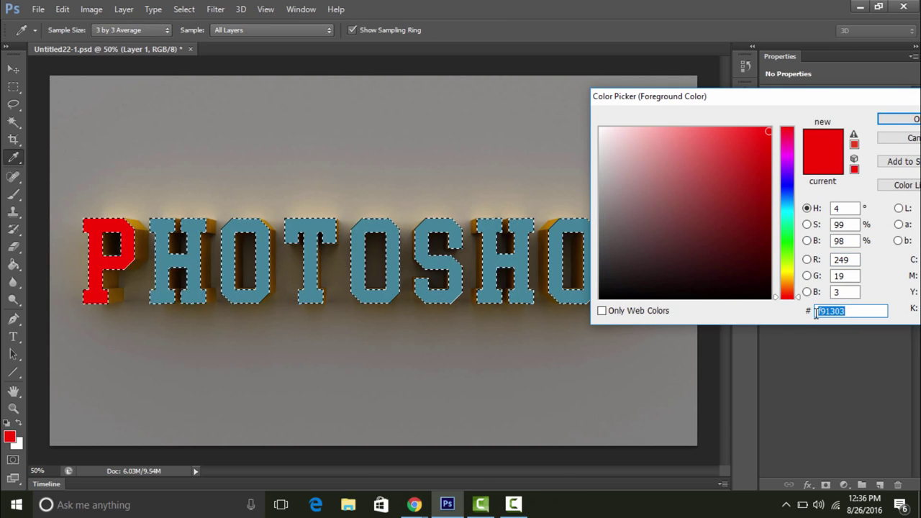
text(004404)
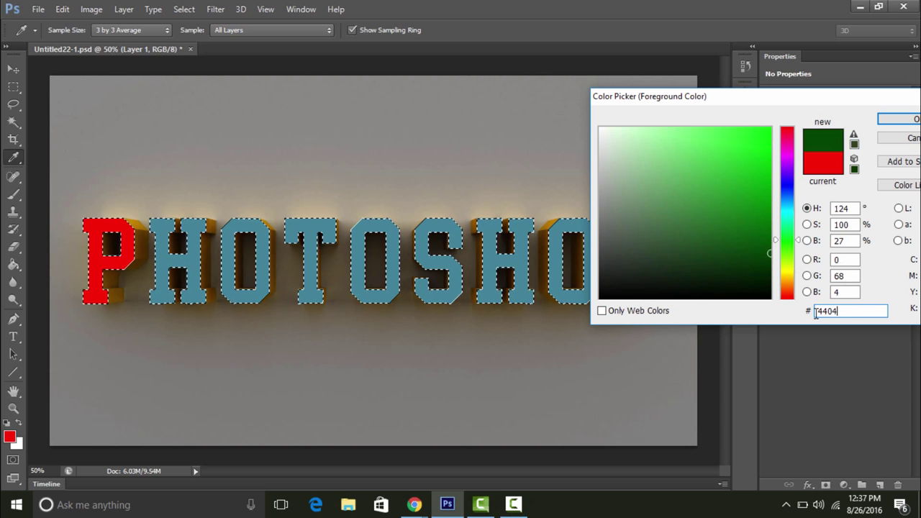
text(3a)
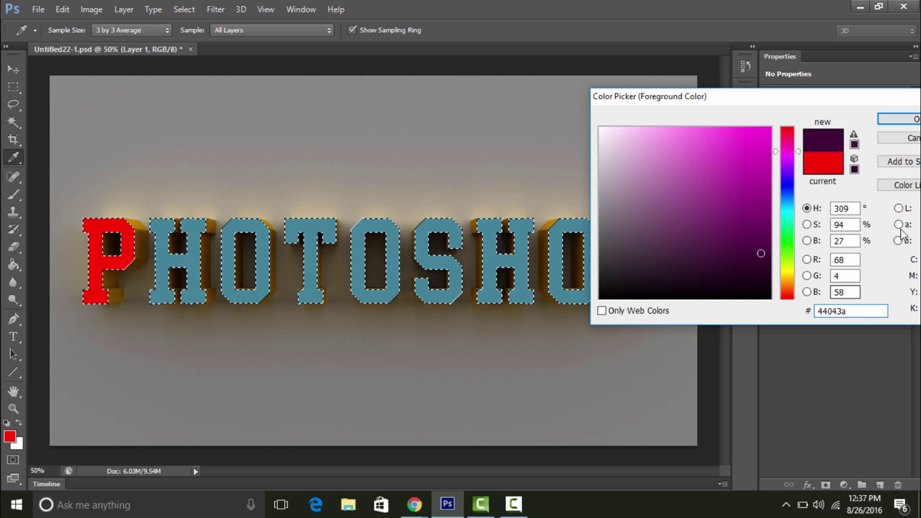
click(899, 120)
key(g)
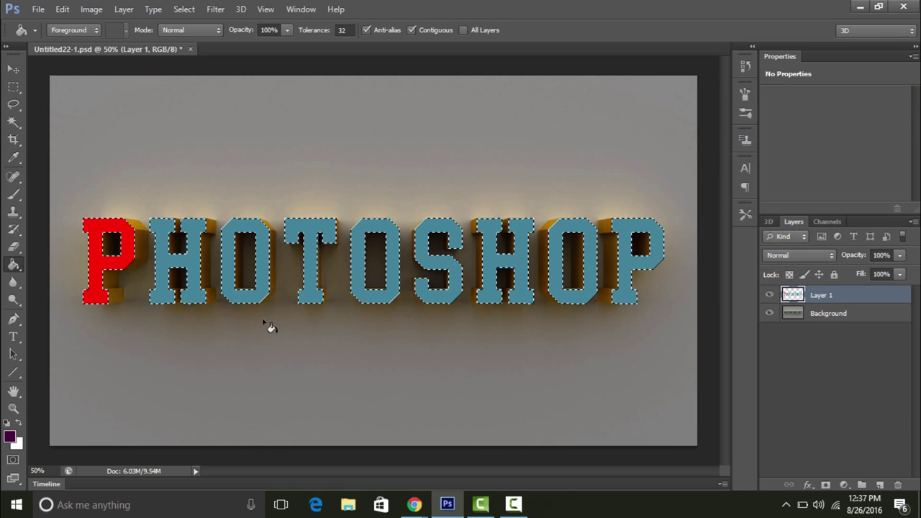
click(186, 265)
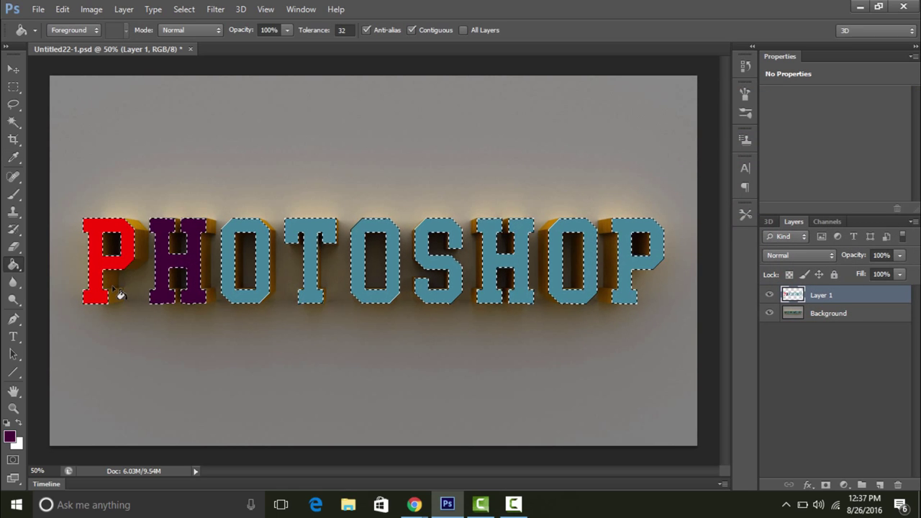
- Make bright green 0aeb8e the foreground colour for the first O
click(10, 436)
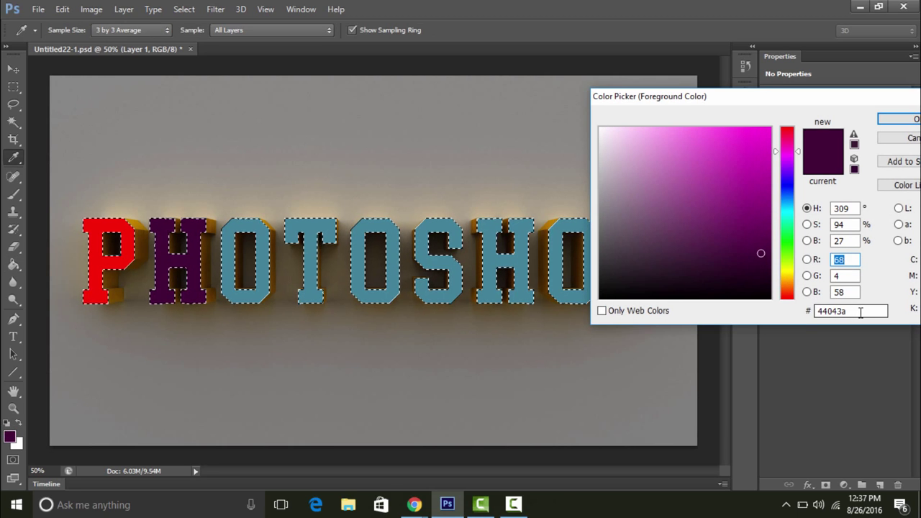
drag(860, 312, 808, 317)
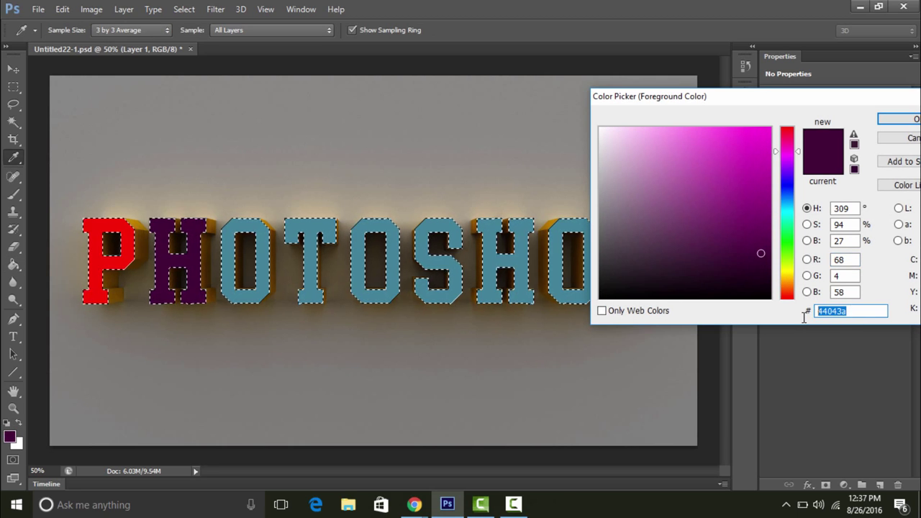
text(0a)
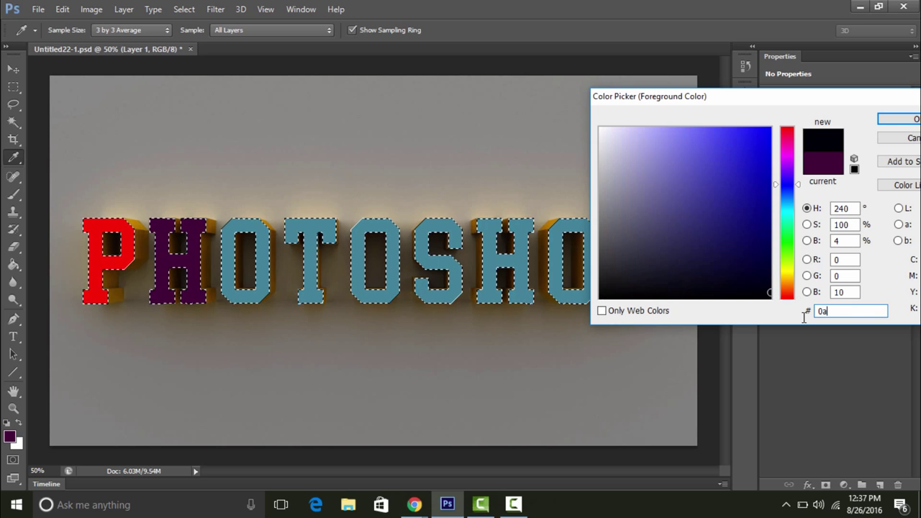
text(e)
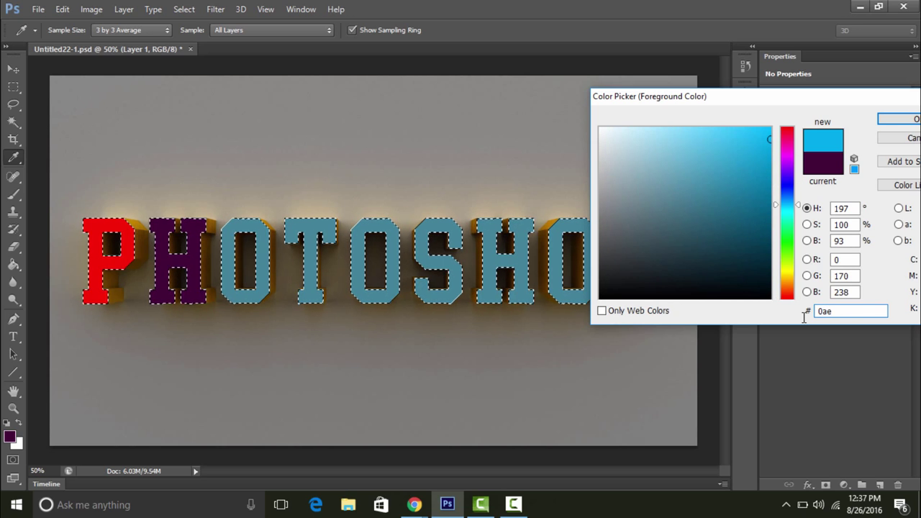
text(b8)
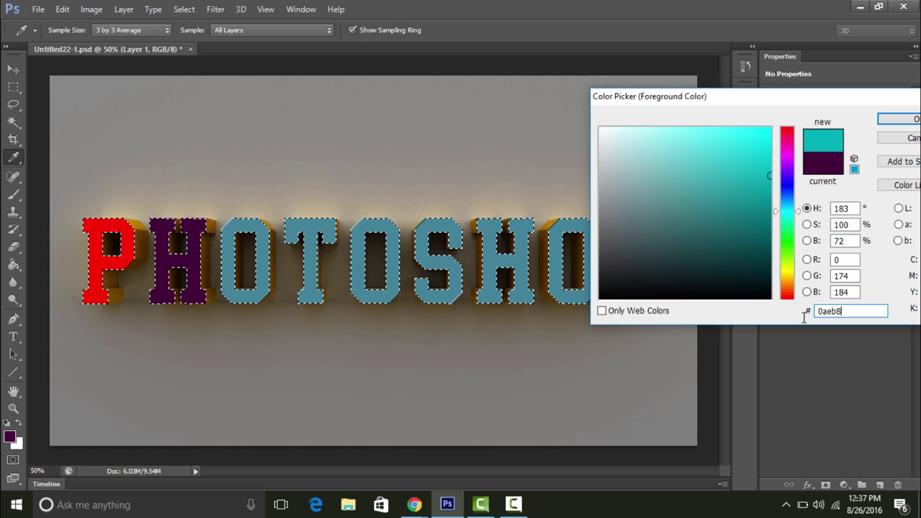
text(e)
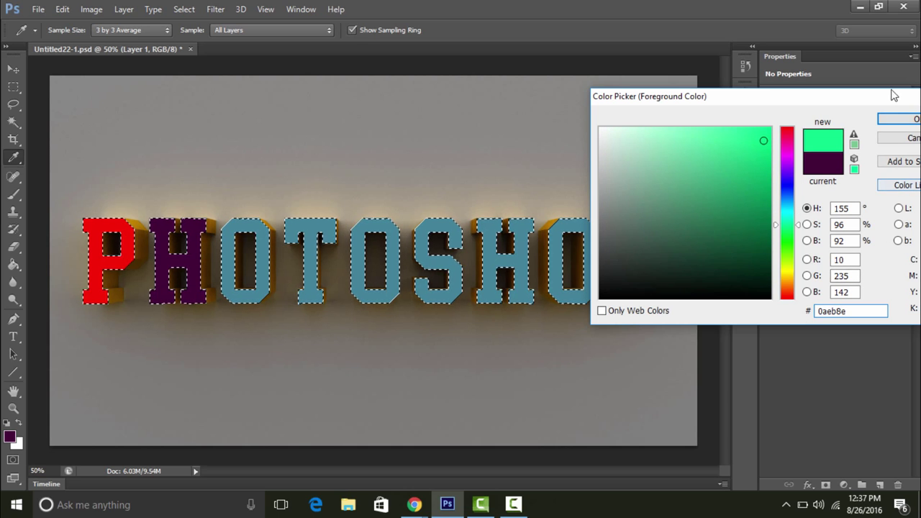
click(898, 119)
key(g)
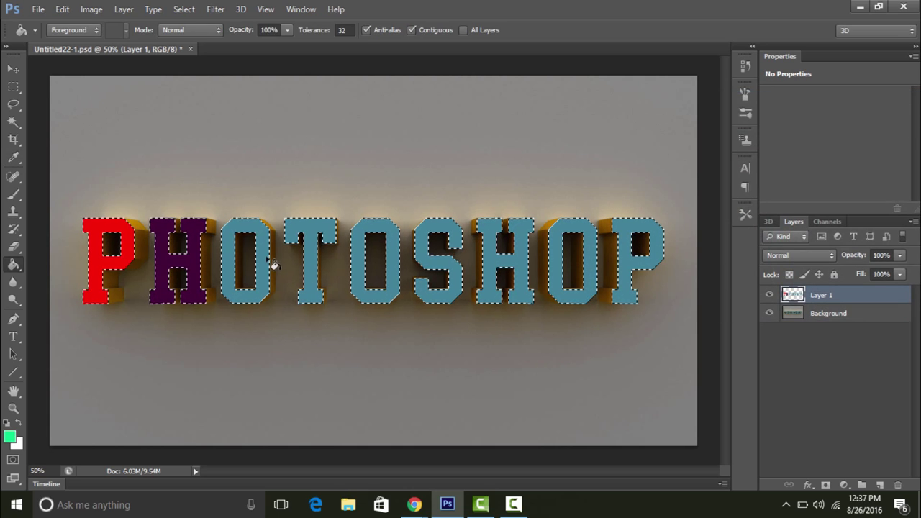
click(10, 436)
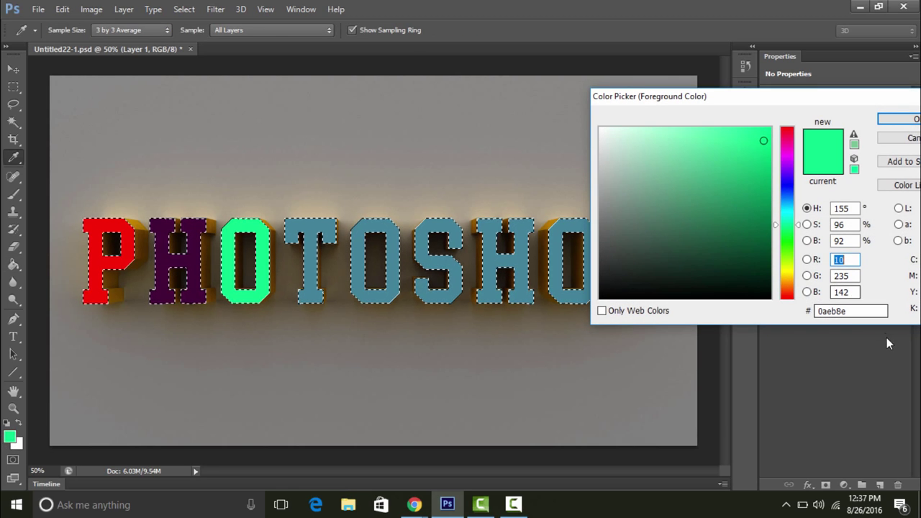
- Set light cyan 63f6f5 as the foreground colour for the T, dismissing a battery notification
drag(868, 313, 804, 323)
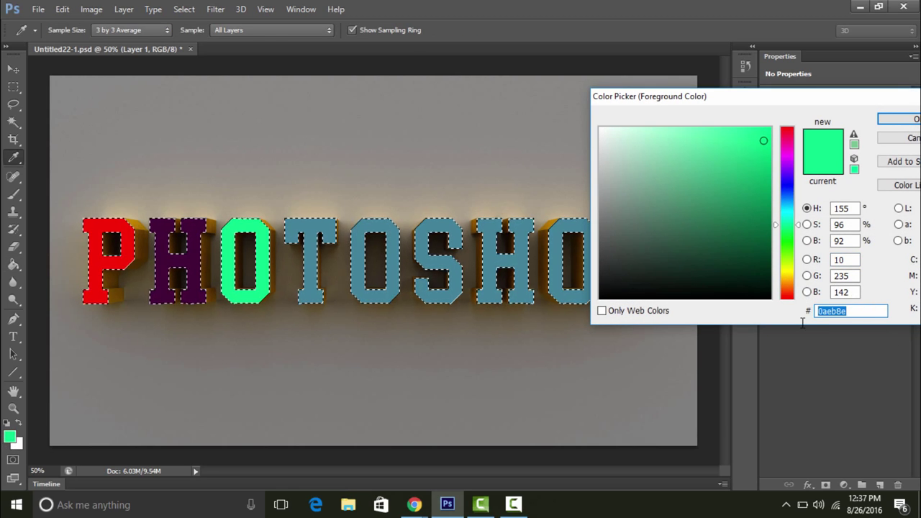
text(6)
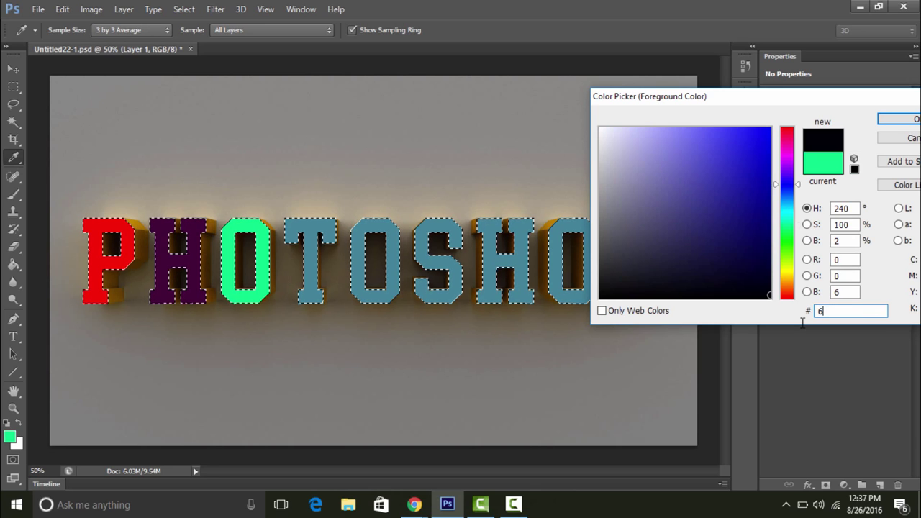
text(3f6)
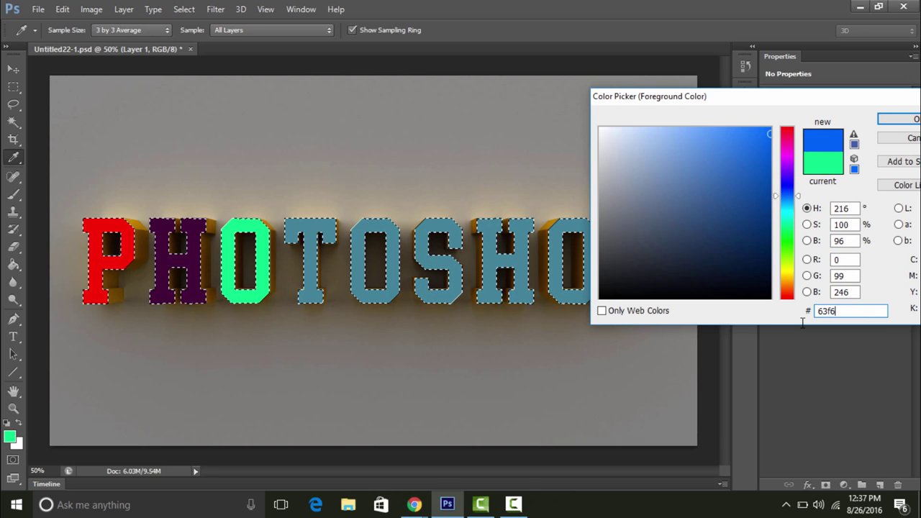
text(f5)
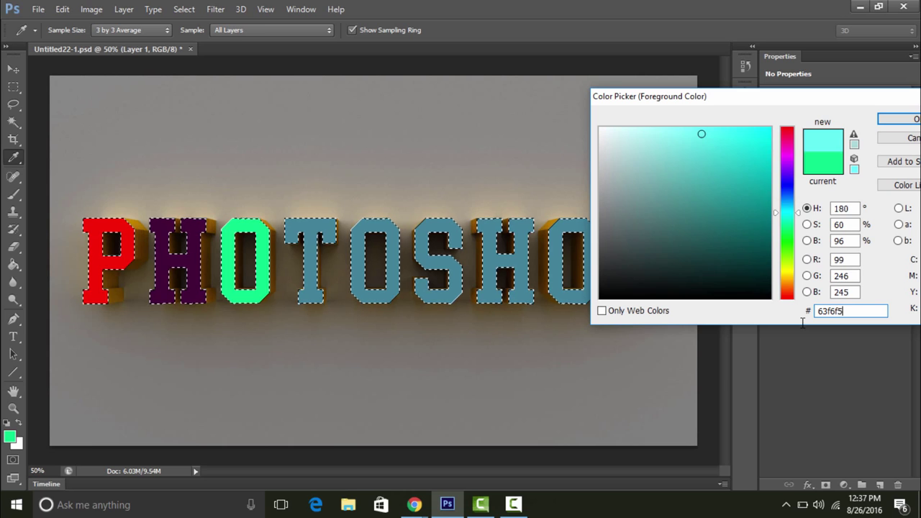
click(898, 119)
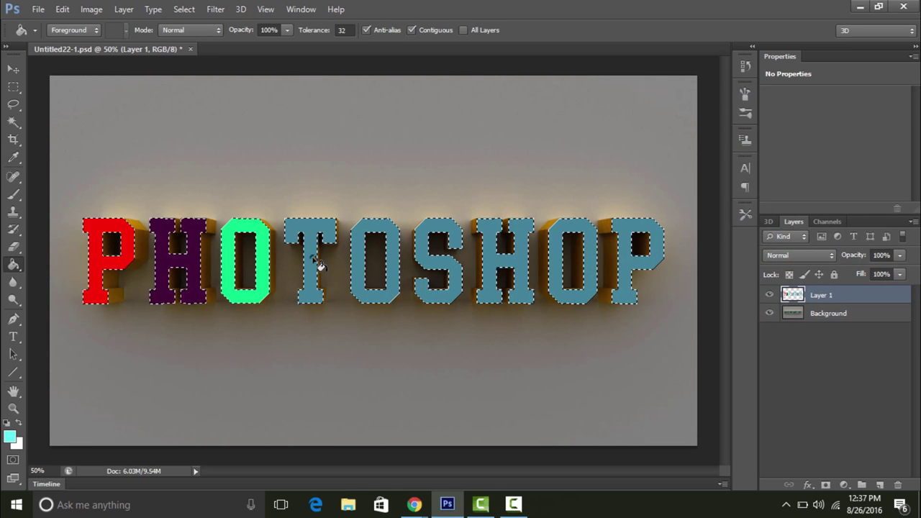
click(10, 438)
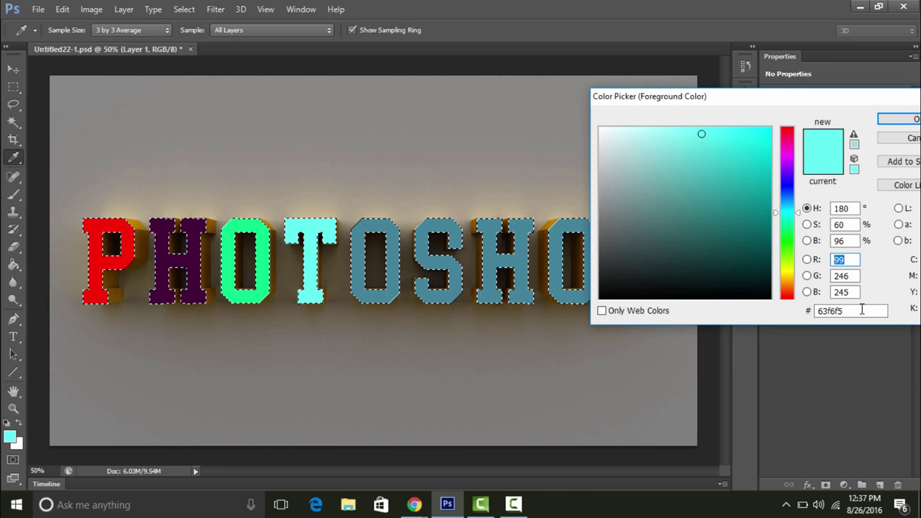
drag(862, 311, 812, 320)
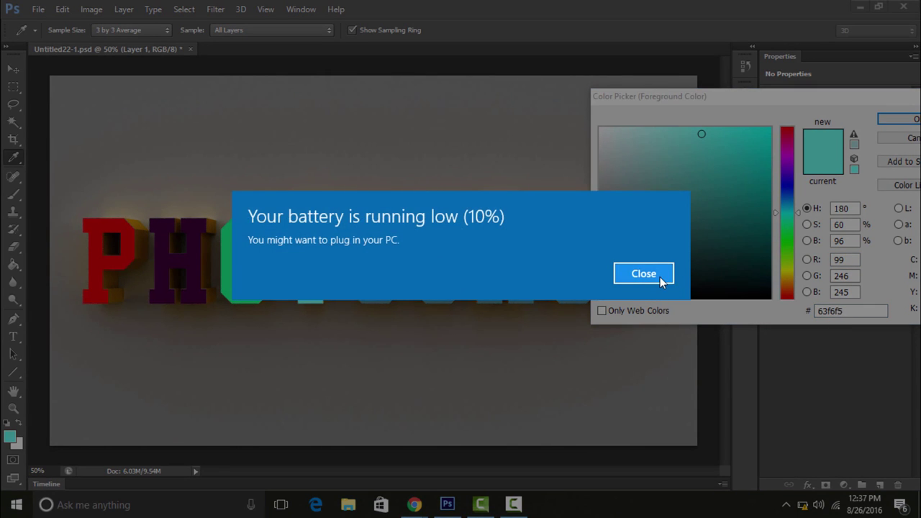
click(661, 280)
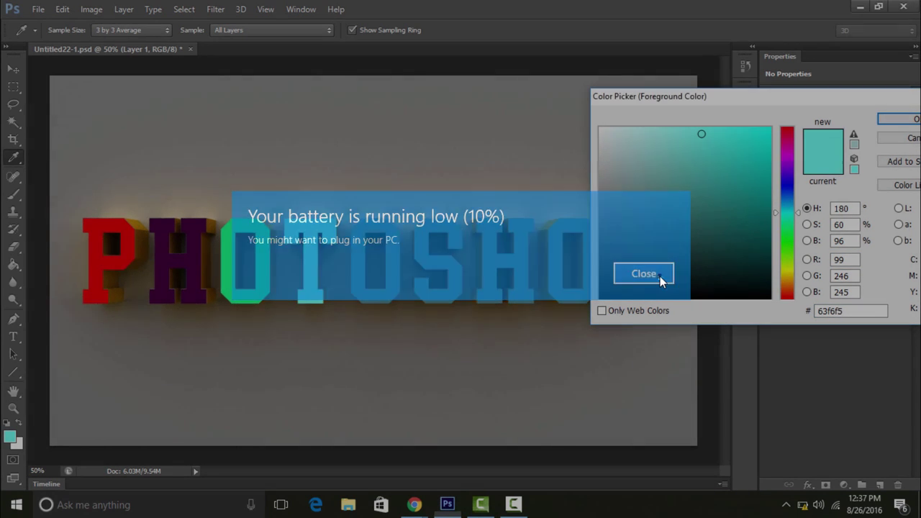
click(863, 310)
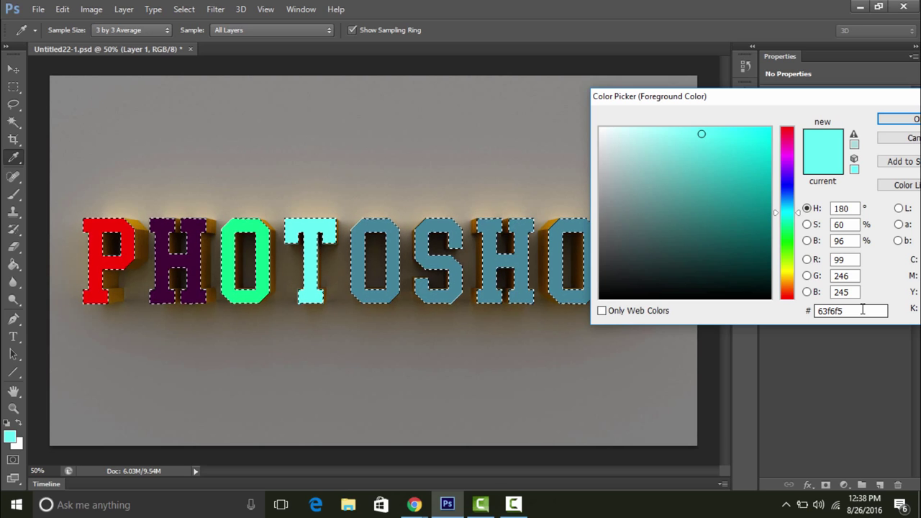
click(899, 120)
key(g)
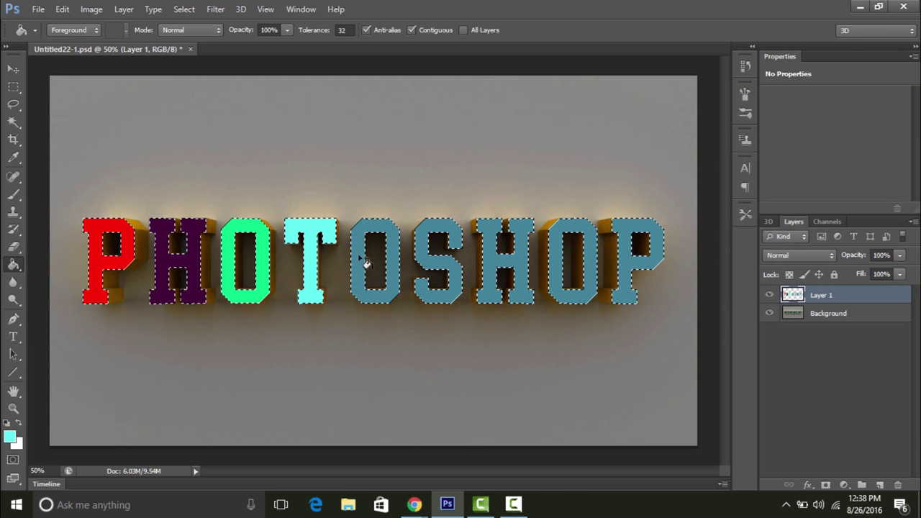
- Fill the second O with yellow eff008
click(10, 437)
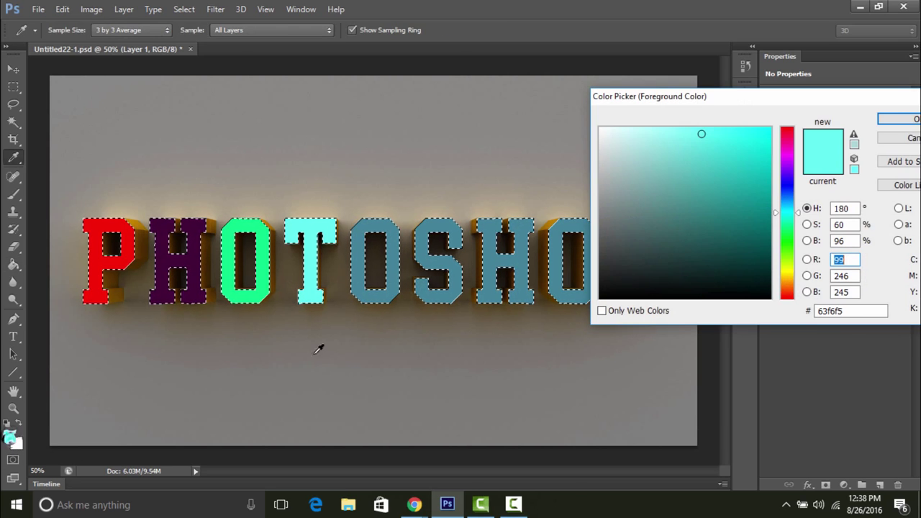
click(850, 311)
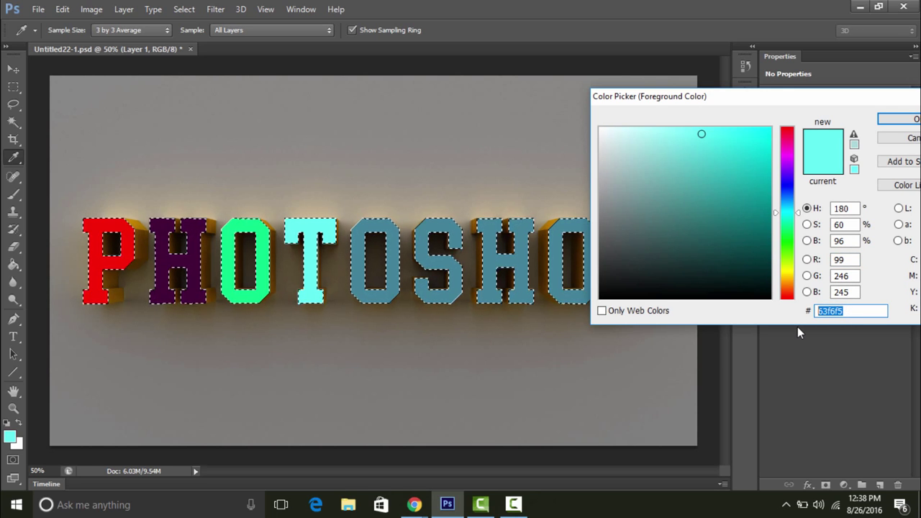
text(e)
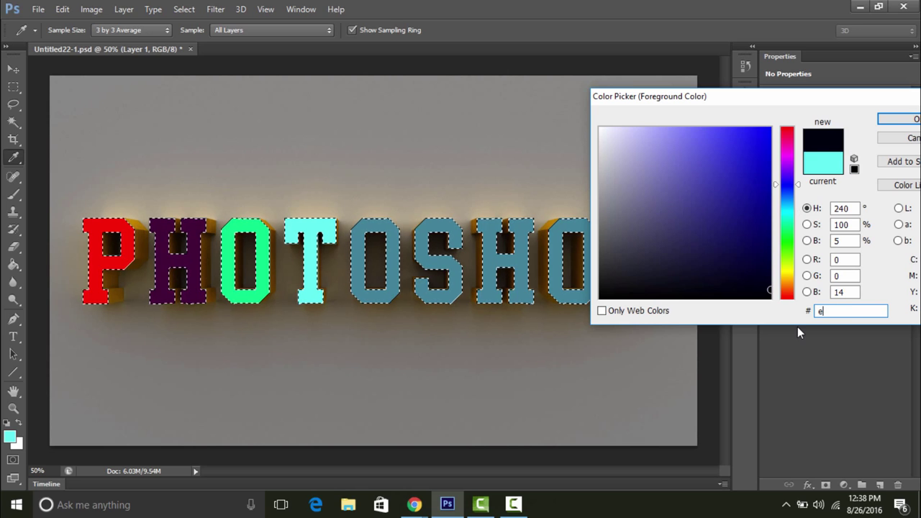
text(ff00)
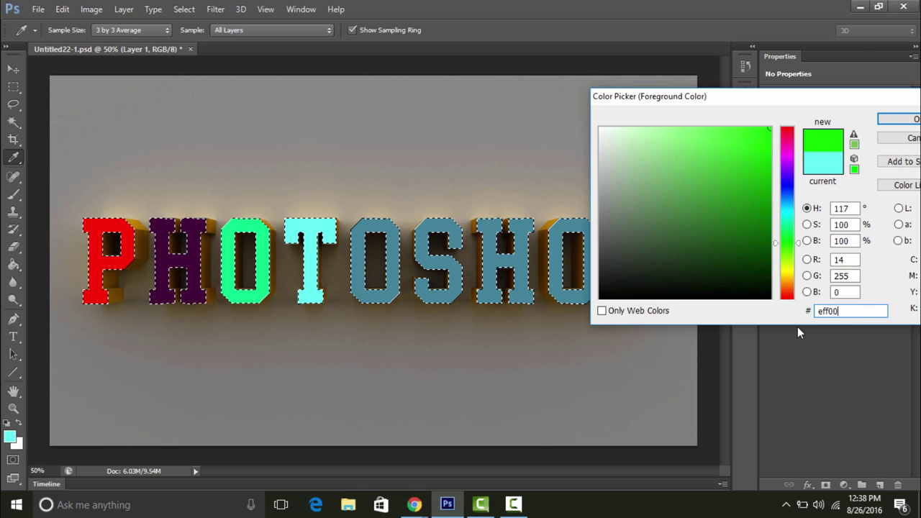
text(8)
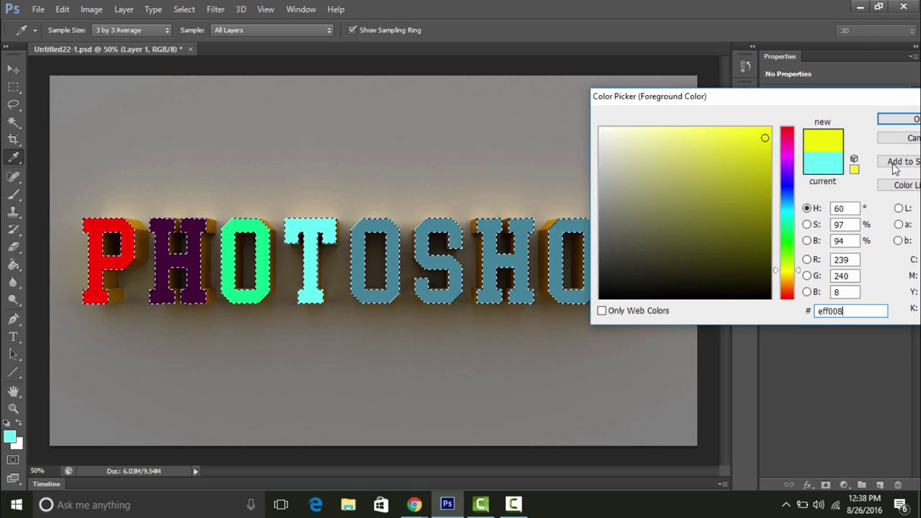
click(906, 121)
key(g)
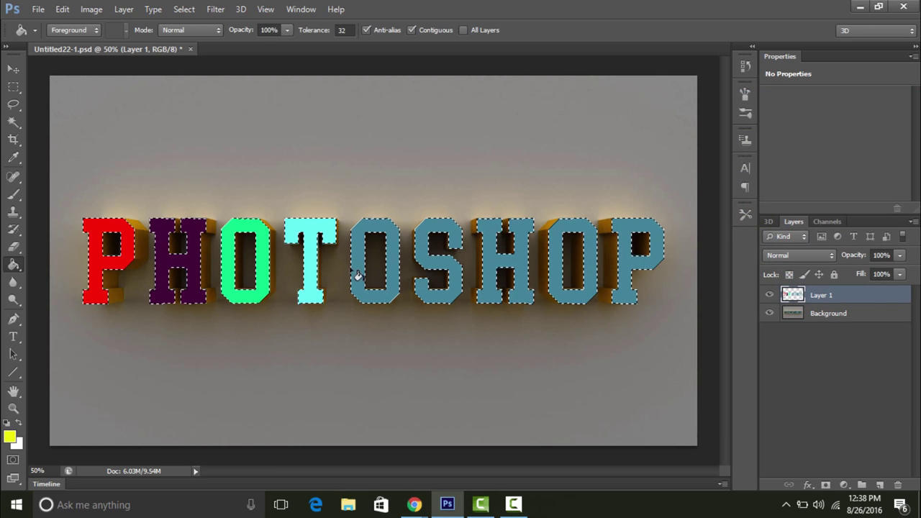
click(362, 263)
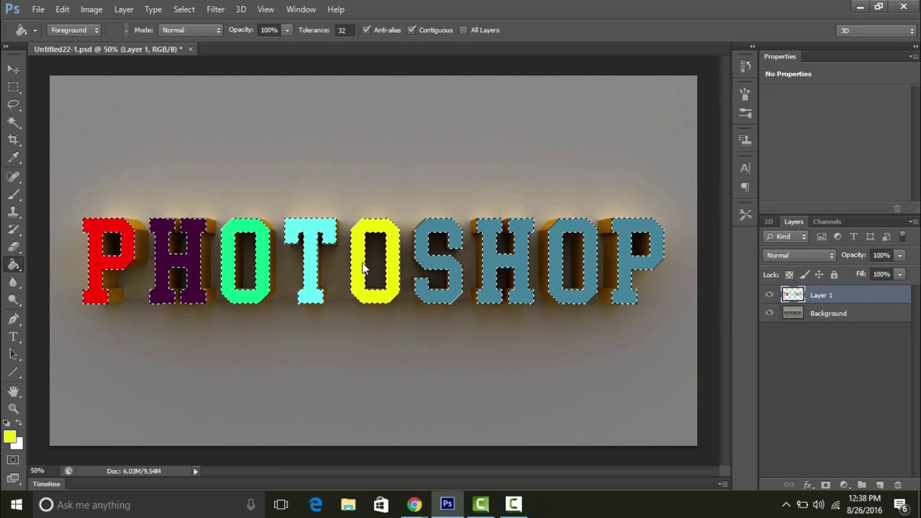
- Fill the letter S with blue 0d02f5
click(11, 439)
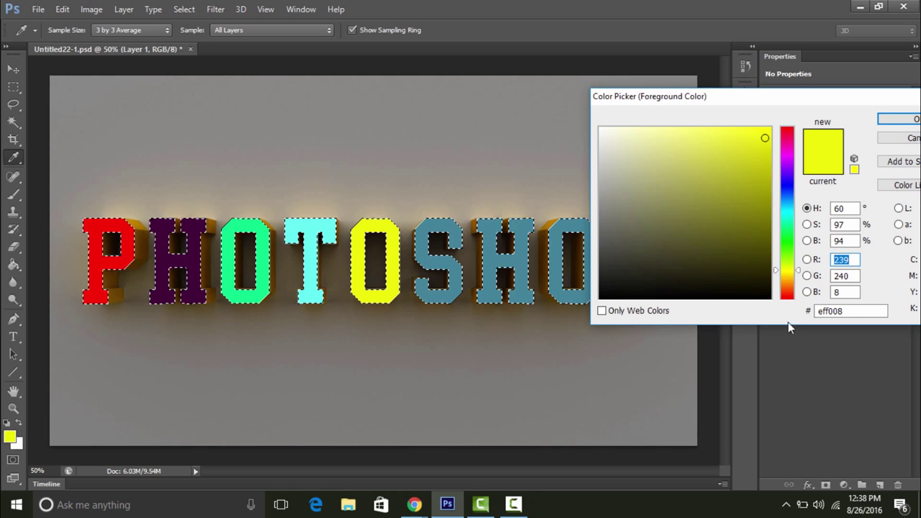
drag(851, 311, 800, 317)
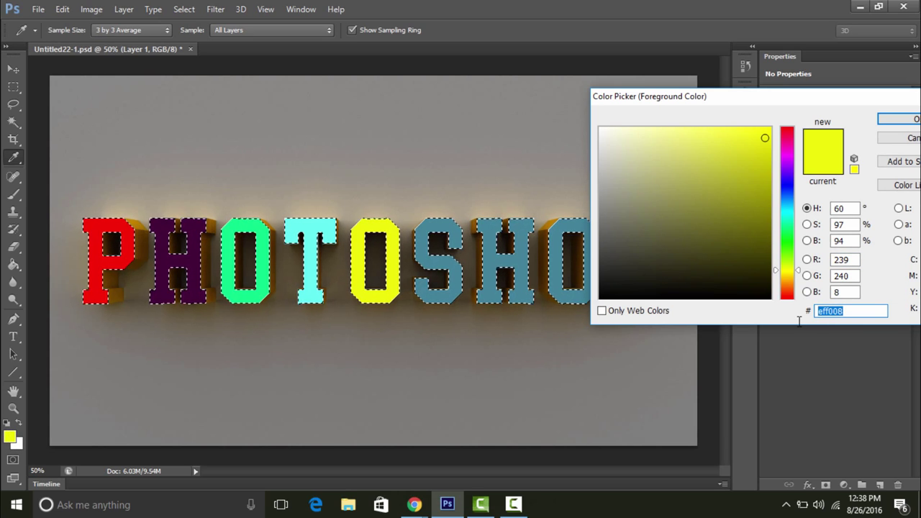
text(0d0)
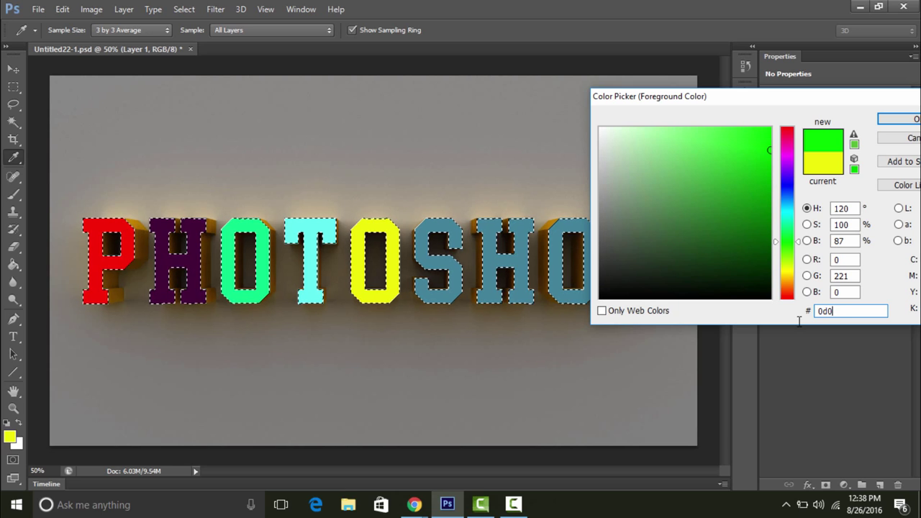
text(2)
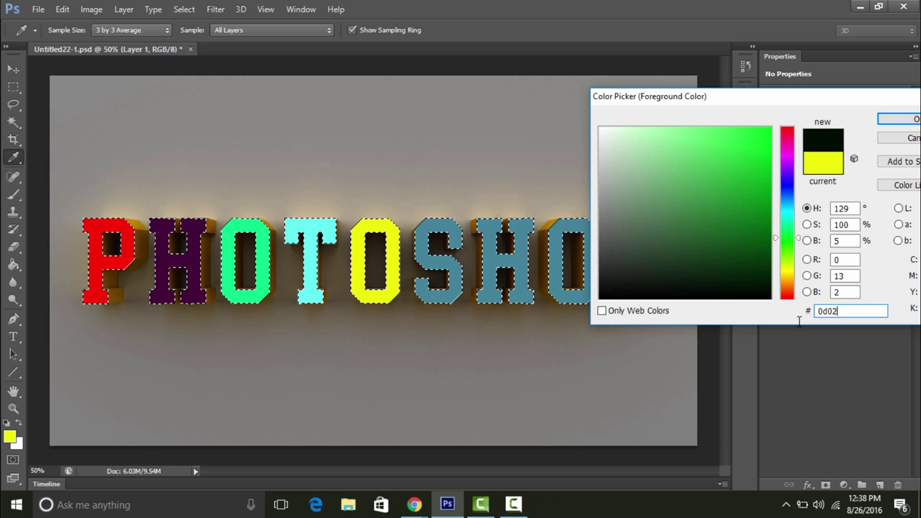
text(f5)
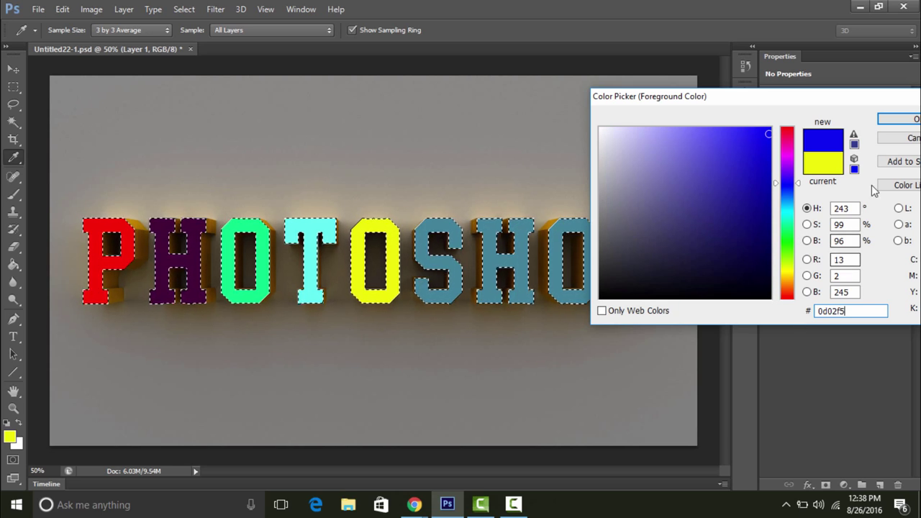
click(891, 119)
key(g)
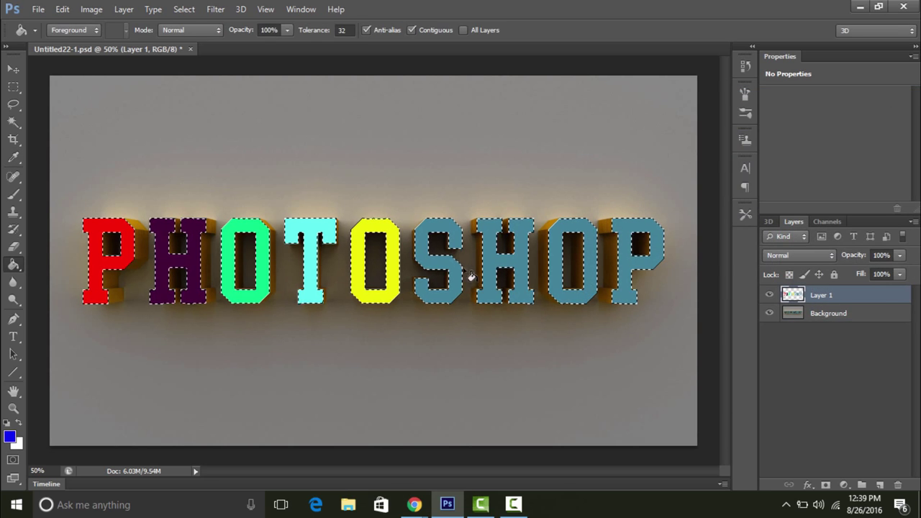
click(461, 279)
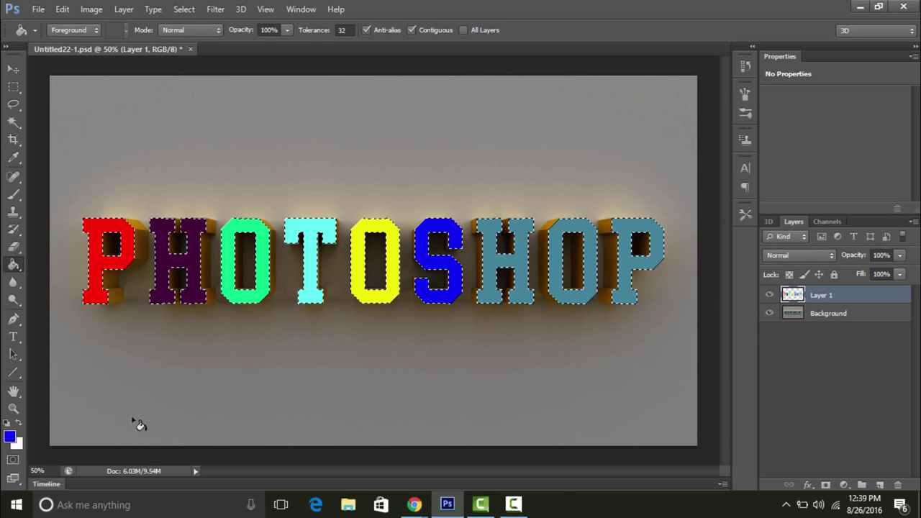
- Fill the H after the S with bright green 3ff20f
click(10, 437)
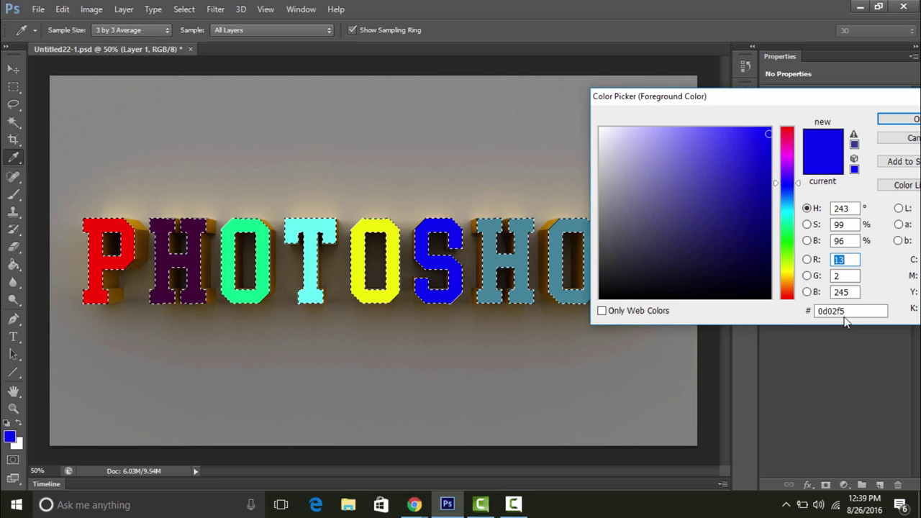
click(859, 309)
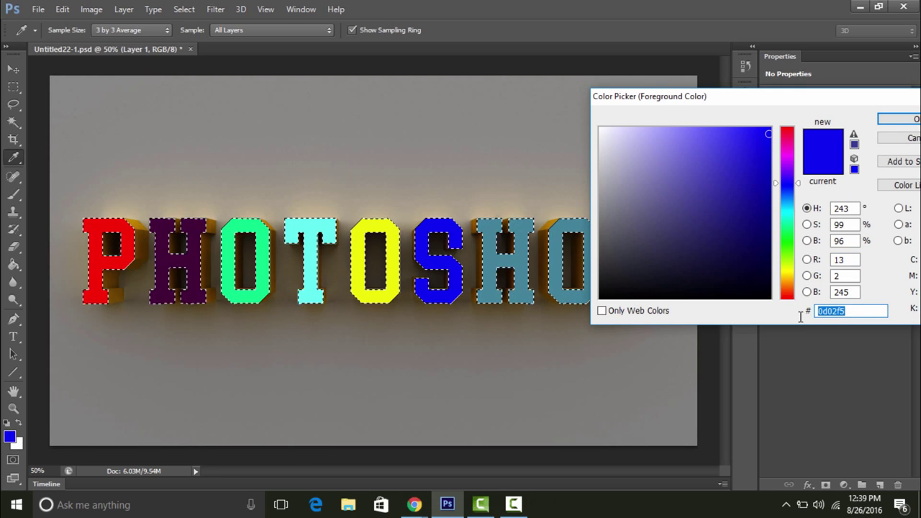
text(3f)
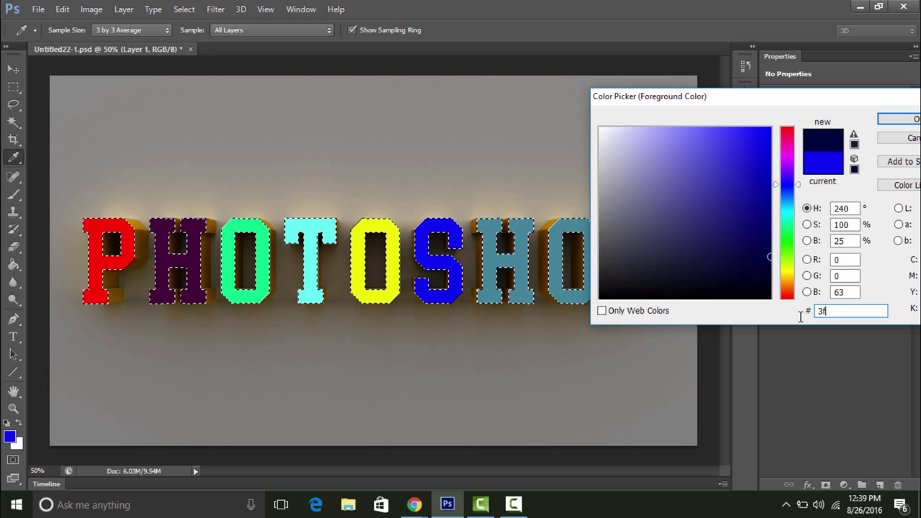
text(f)
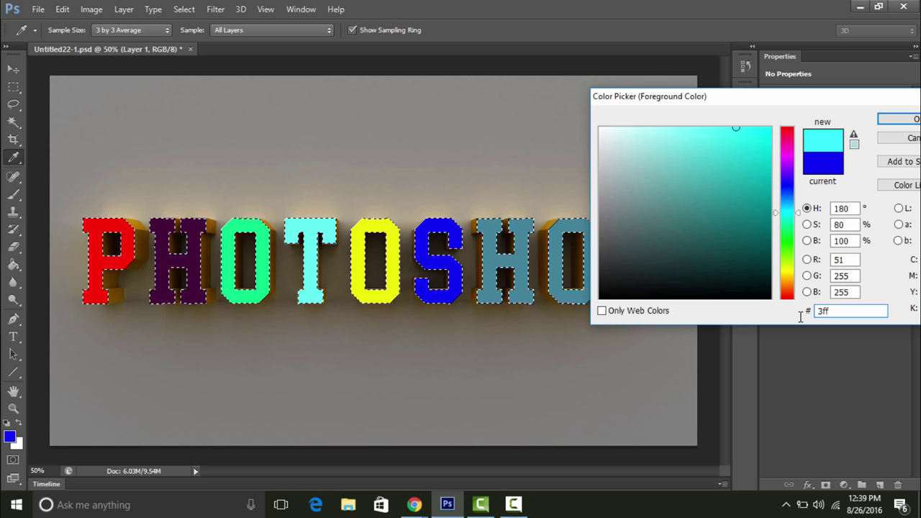
text(20)
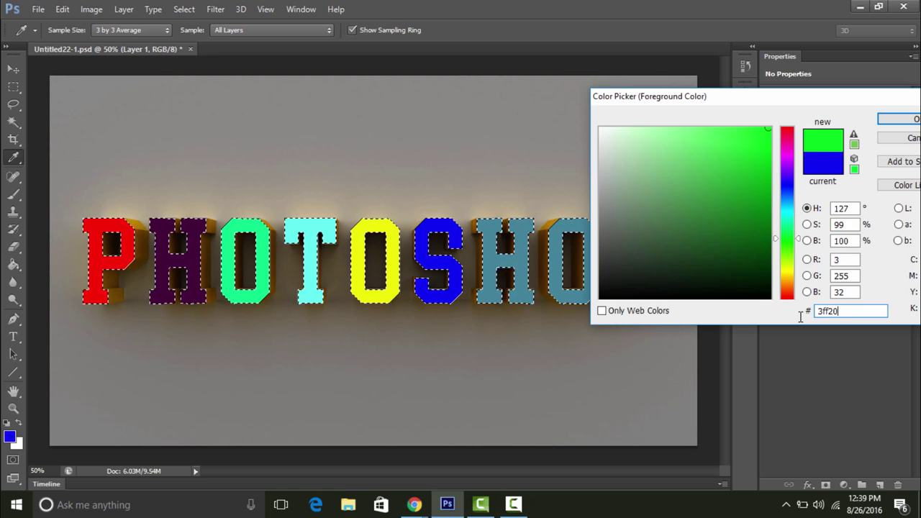
text(f)
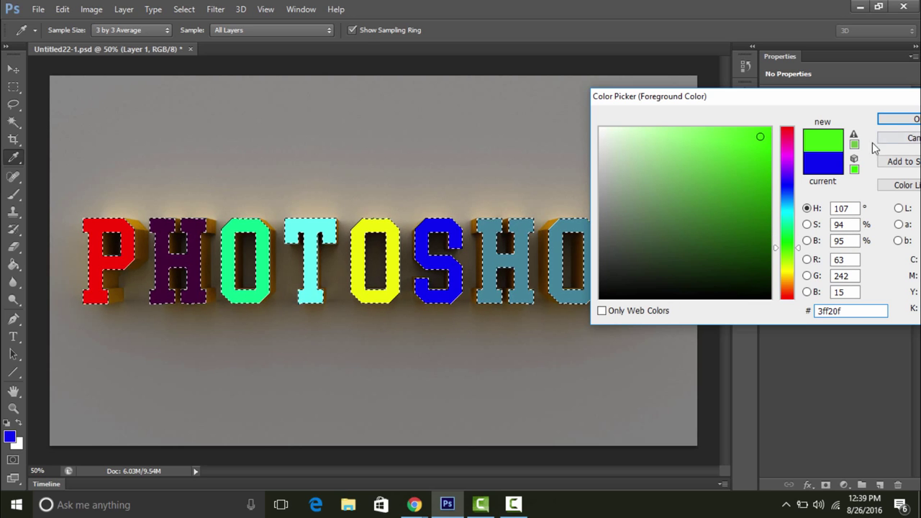
click(897, 119)
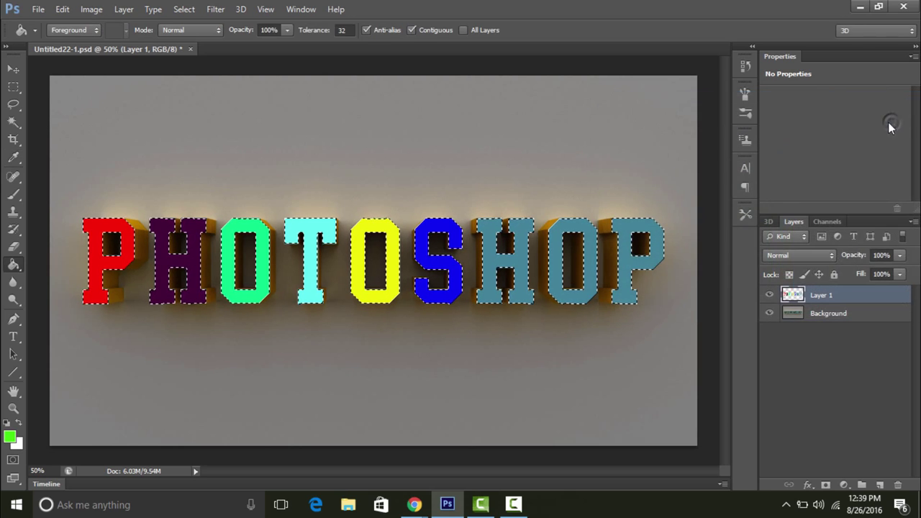
click(495, 269)
- Set red e9091a as the foreground colour for the third O
click(10, 436)
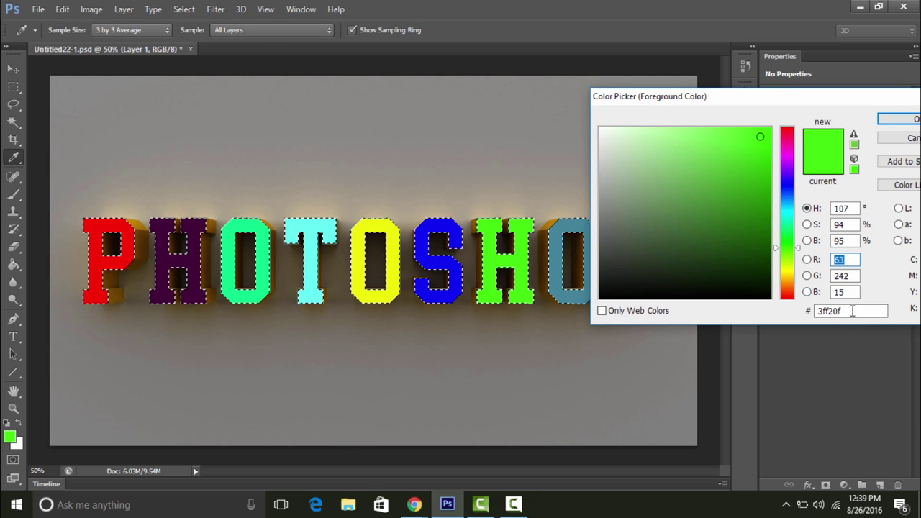
double_click(853, 311)
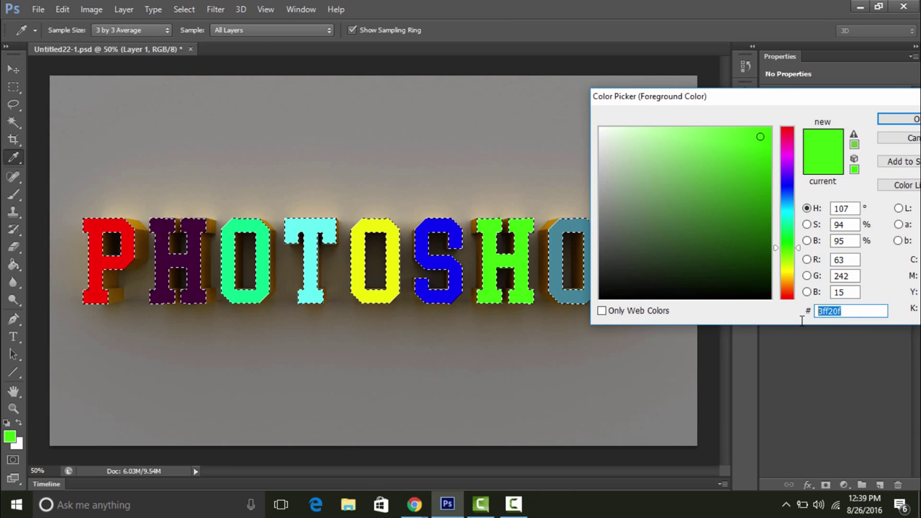
text(e90)
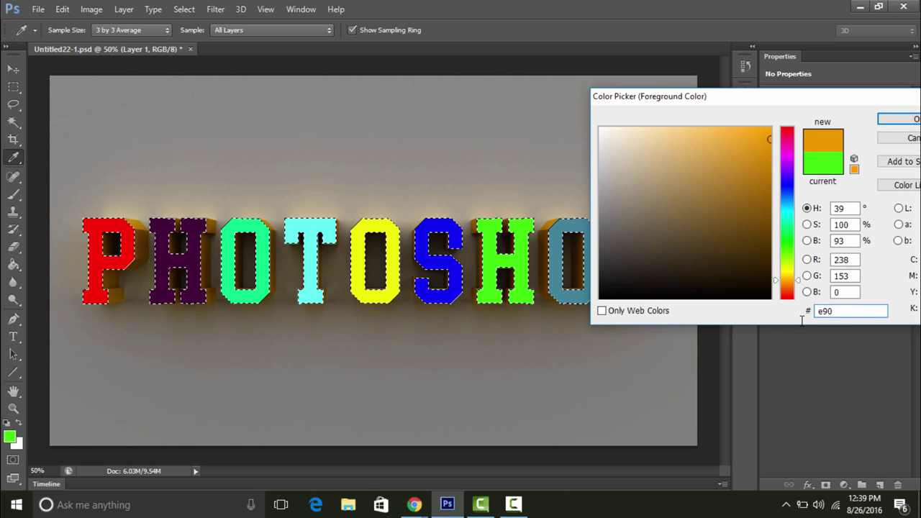
text(91)
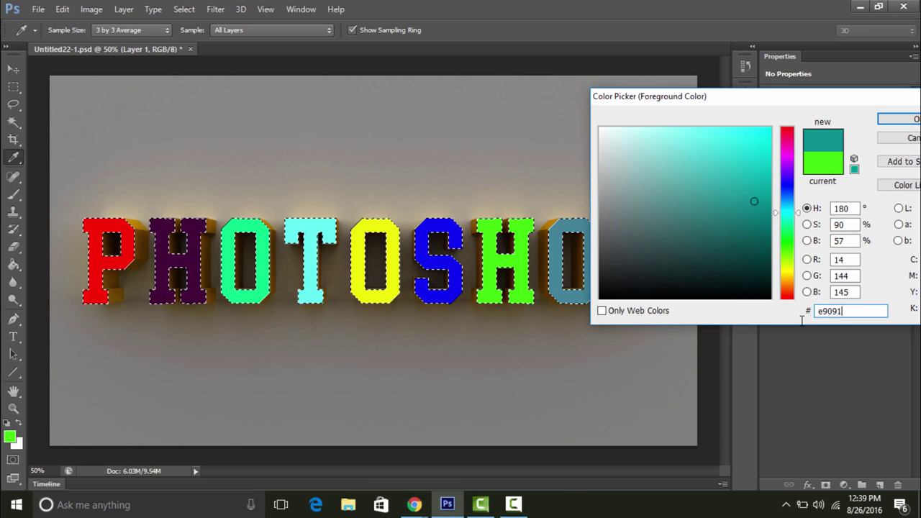
text(a)
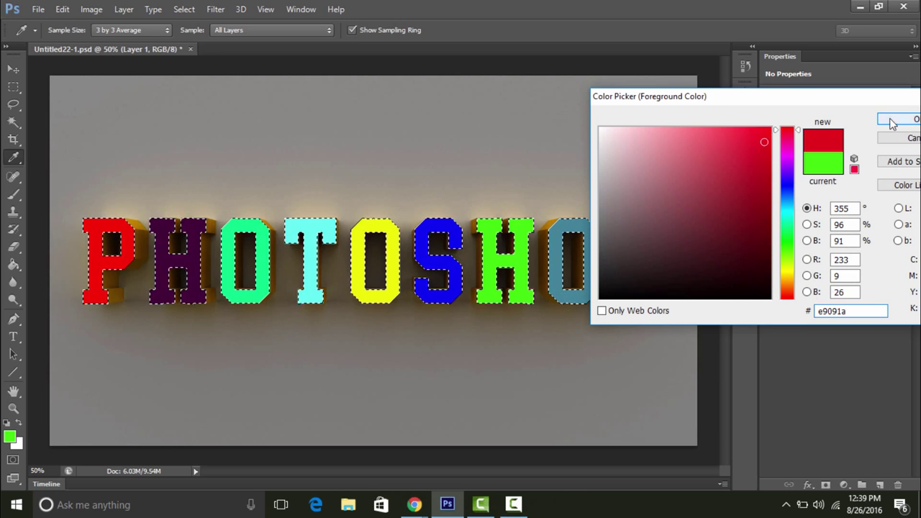
click(892, 122)
key(g)
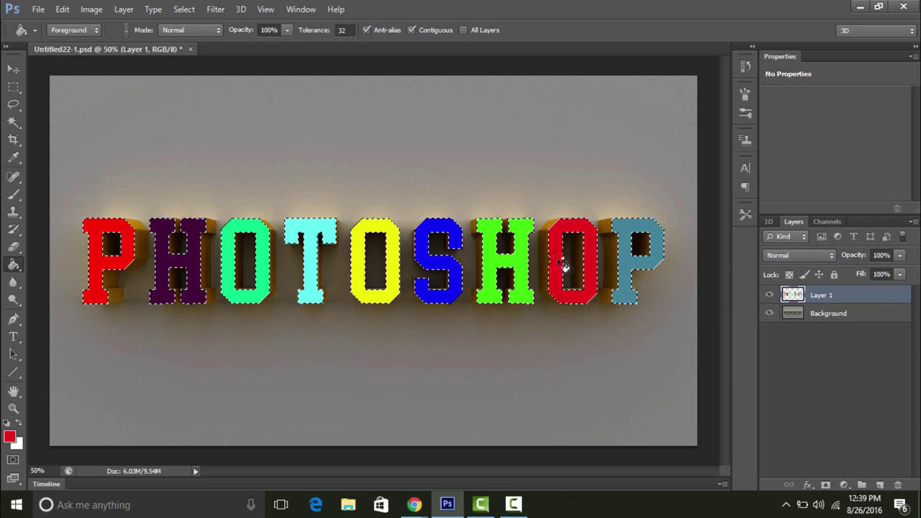
- Fill the final P with orange f3990a
click(10, 437)
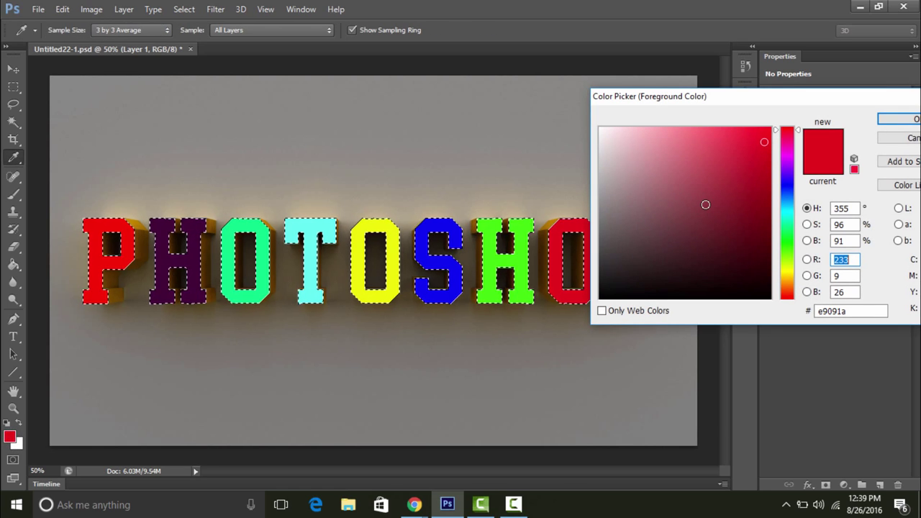
click(856, 311)
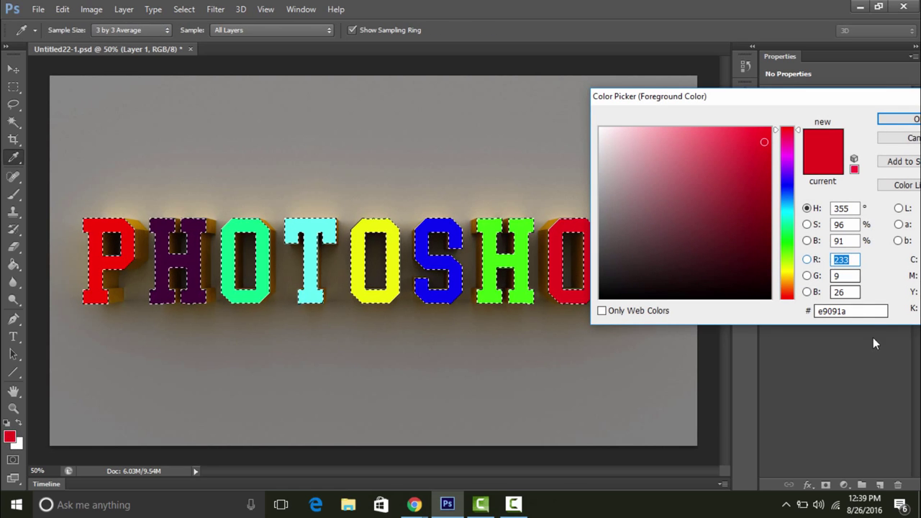
drag(857, 311, 802, 315)
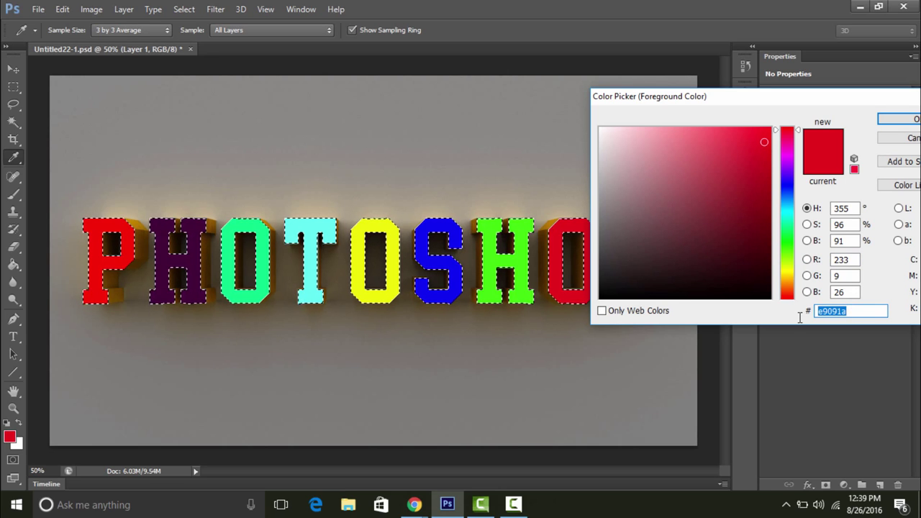
text(f399)
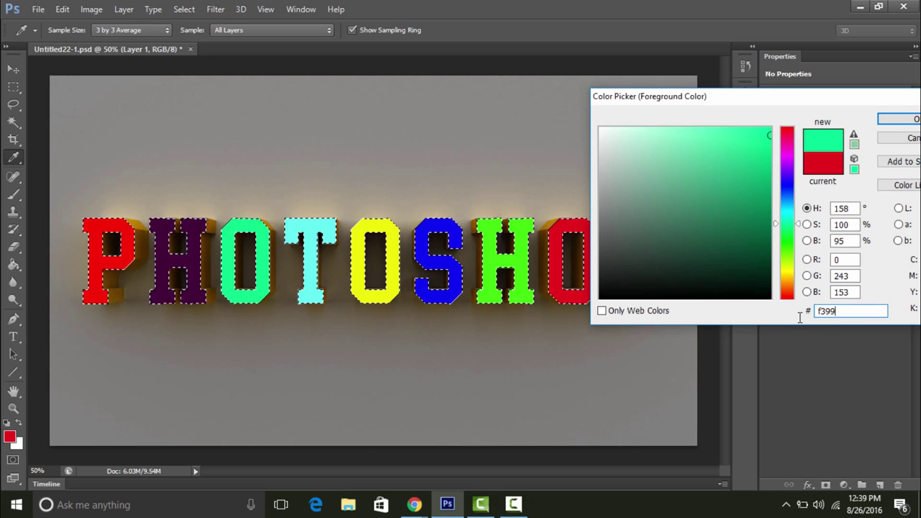
text(0a)
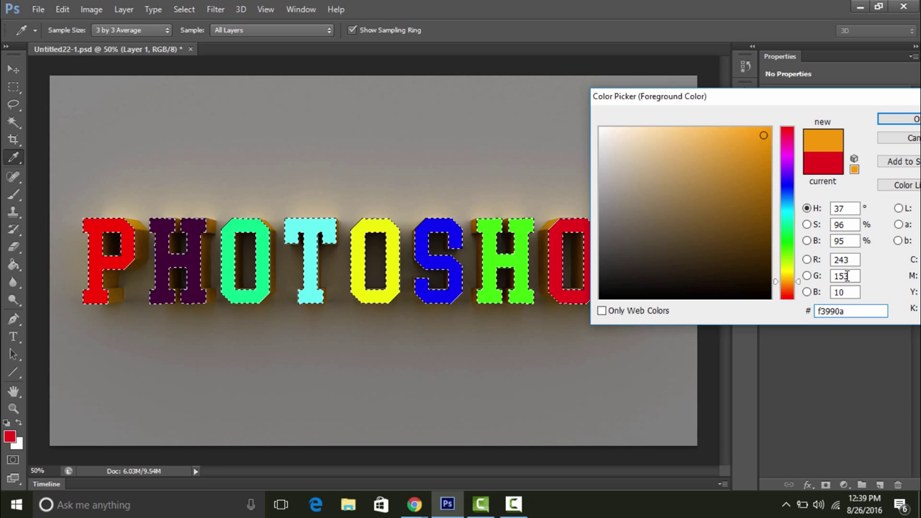
click(900, 119)
key(g)
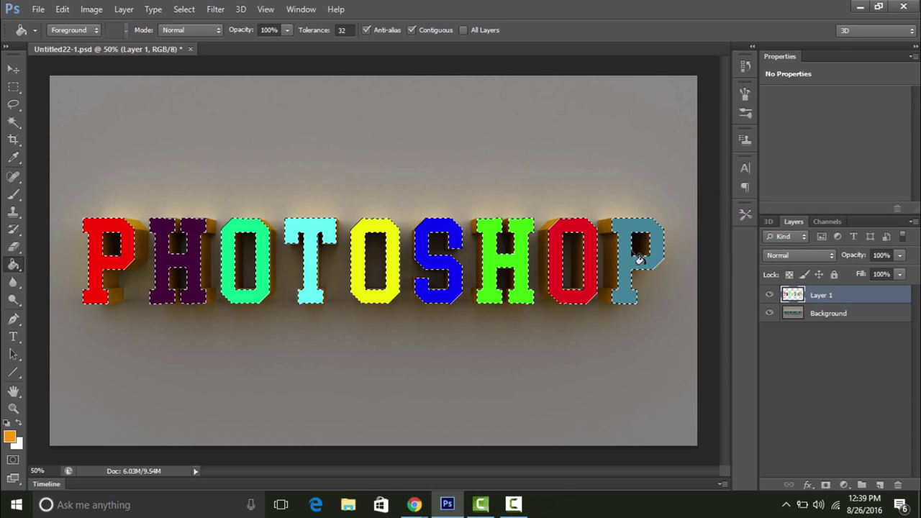
click(640, 259)
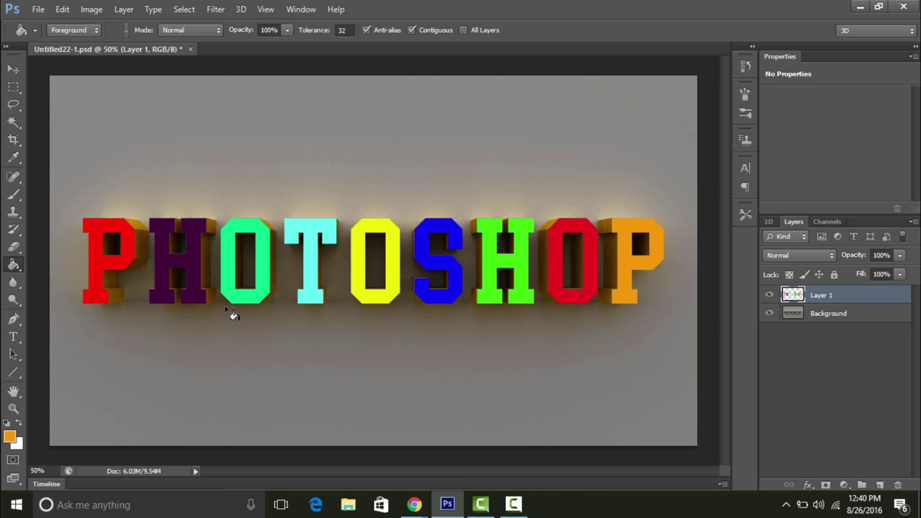
- Reselect the letter faces, refill the first H with bright magenta, then deselect
key(ctrl+shift+d)
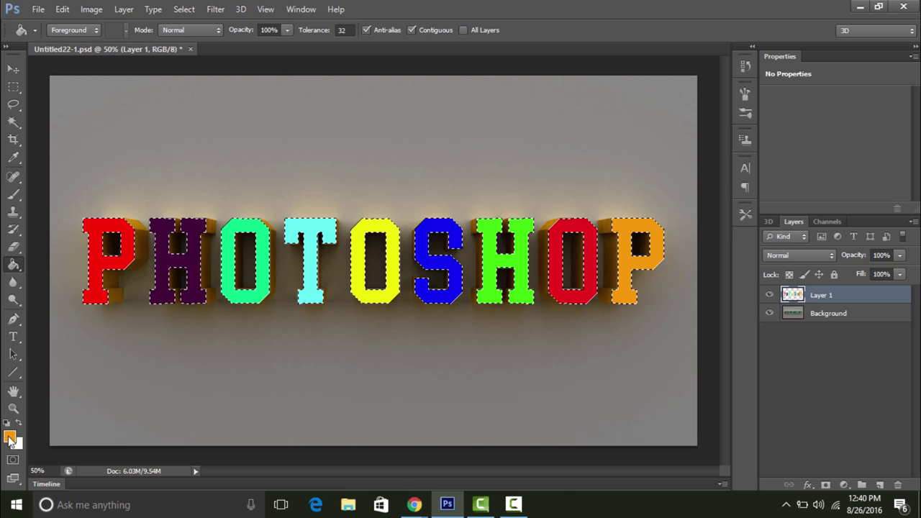
click(13, 157)
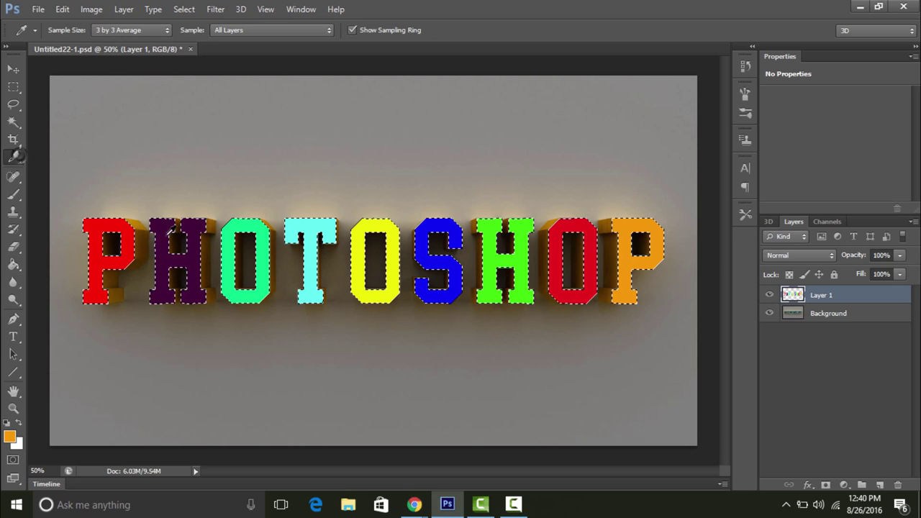
click(193, 263)
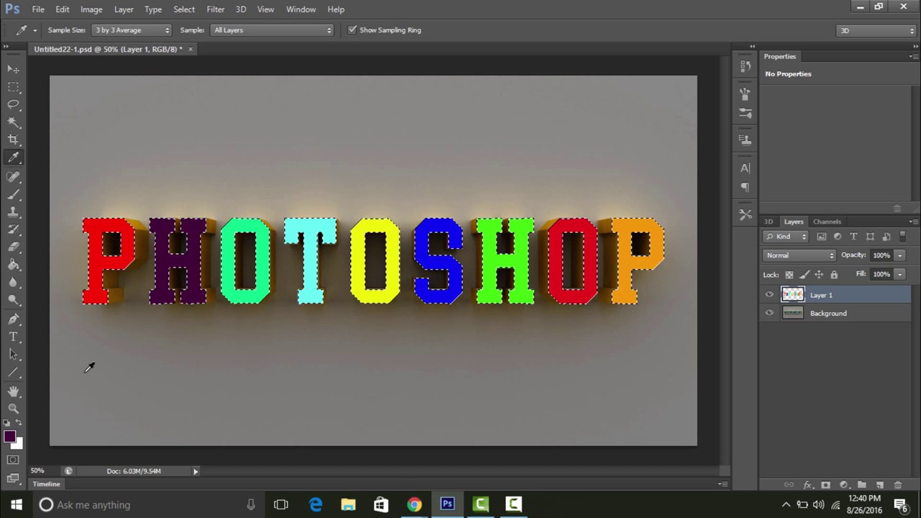
click(9, 436)
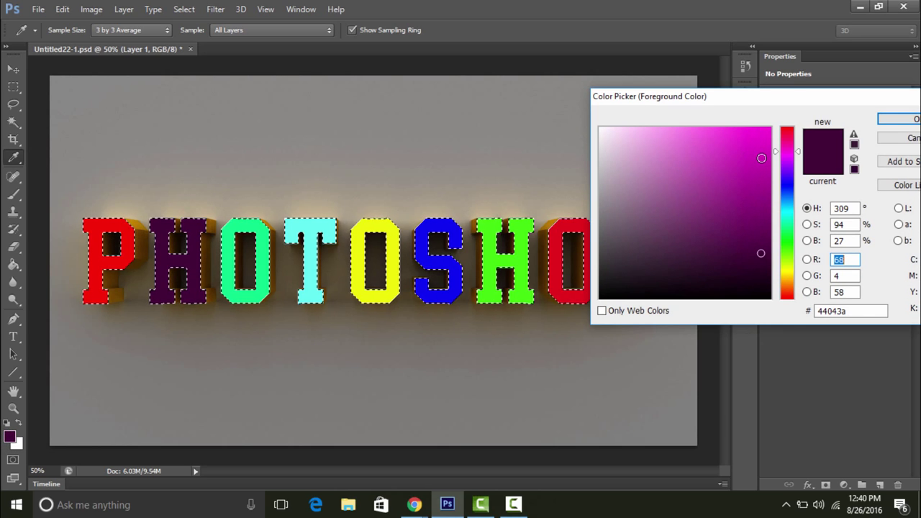
click(762, 154)
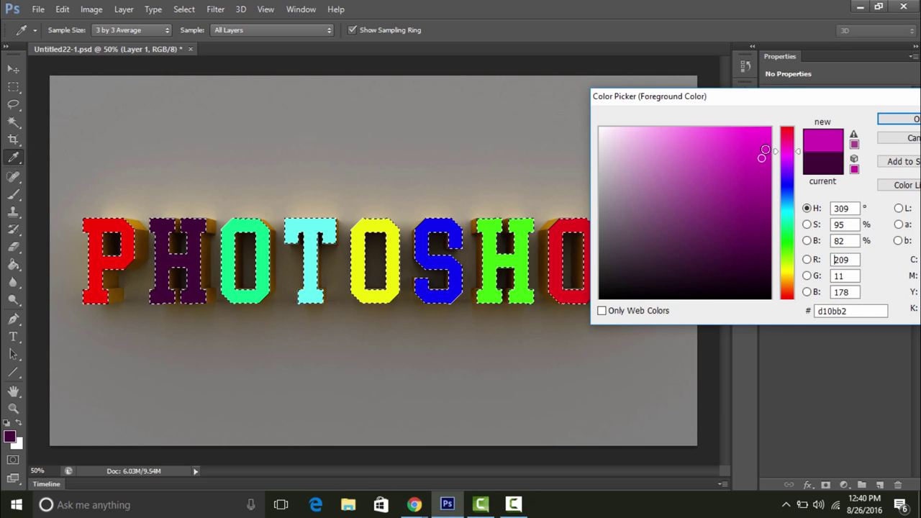
click(887, 119)
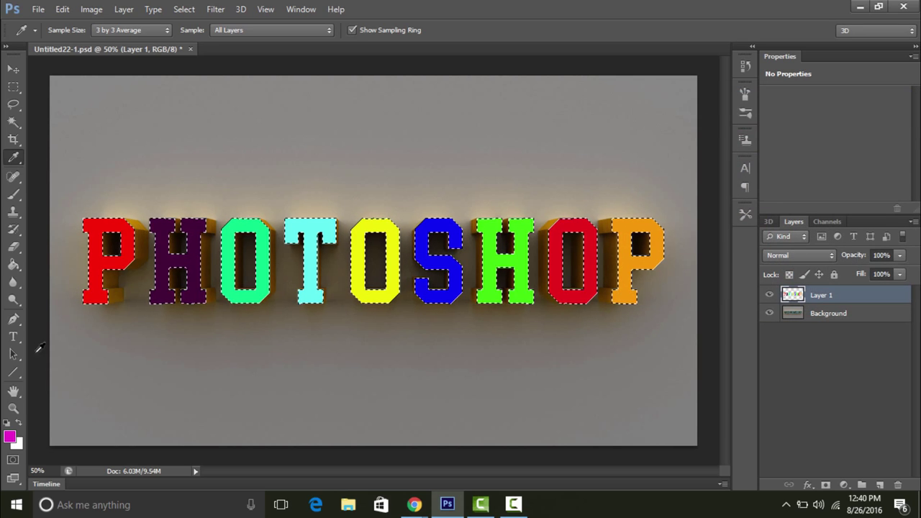
click(13, 265)
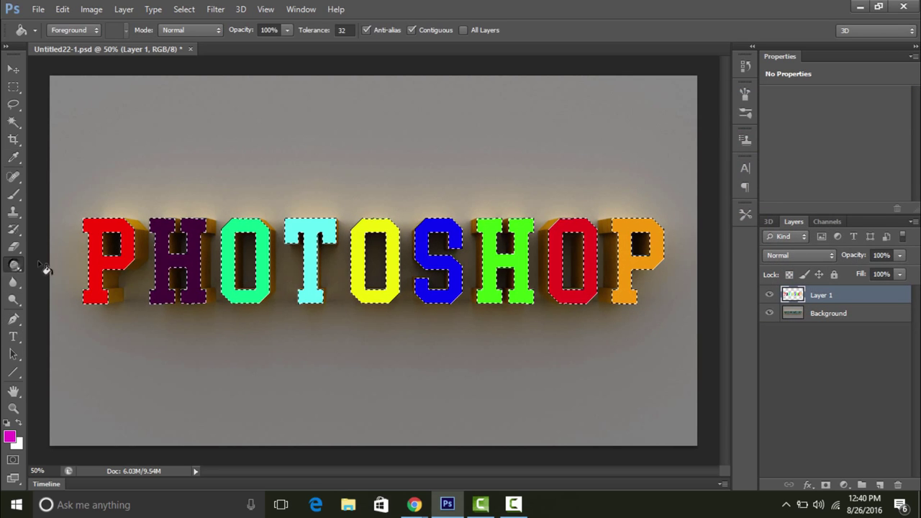
click(164, 262)
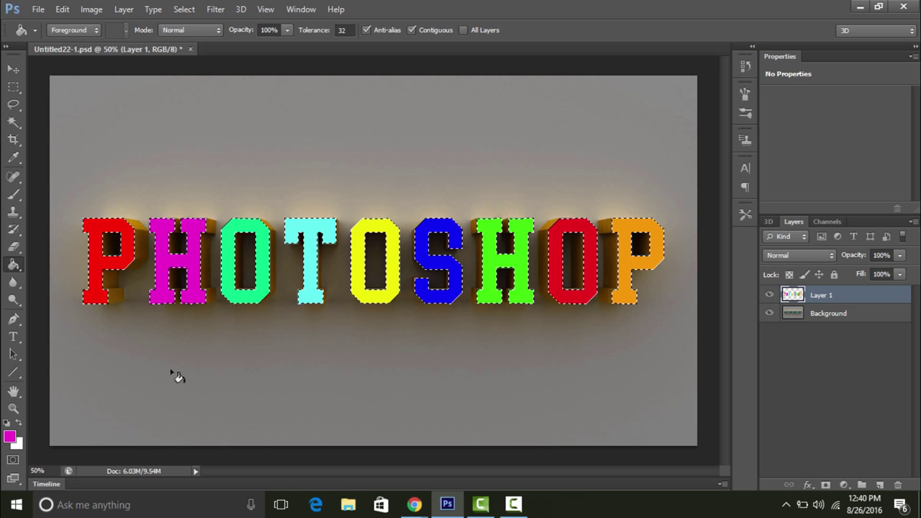
key(ctrl+d)
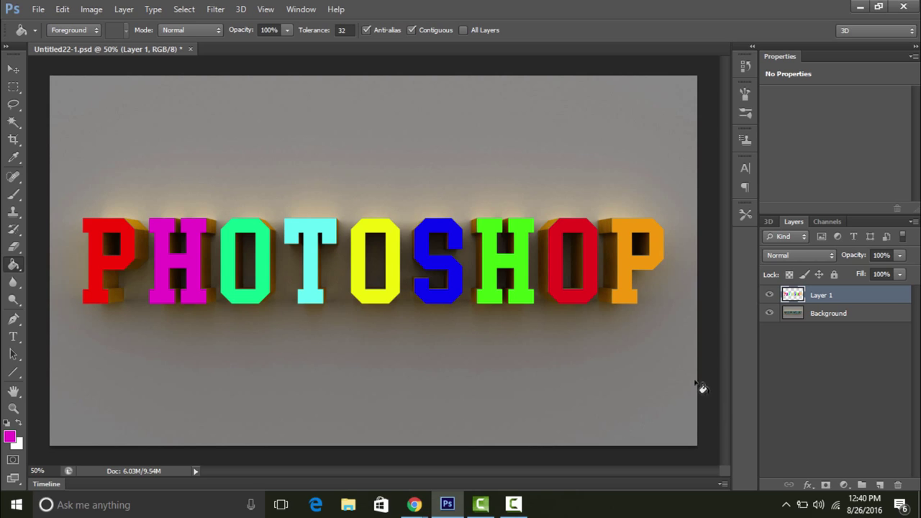
- Enable Bevel & Emboss on Layer 1 as an Inner Bevel with Chisel Hard technique
double_click(904, 296)
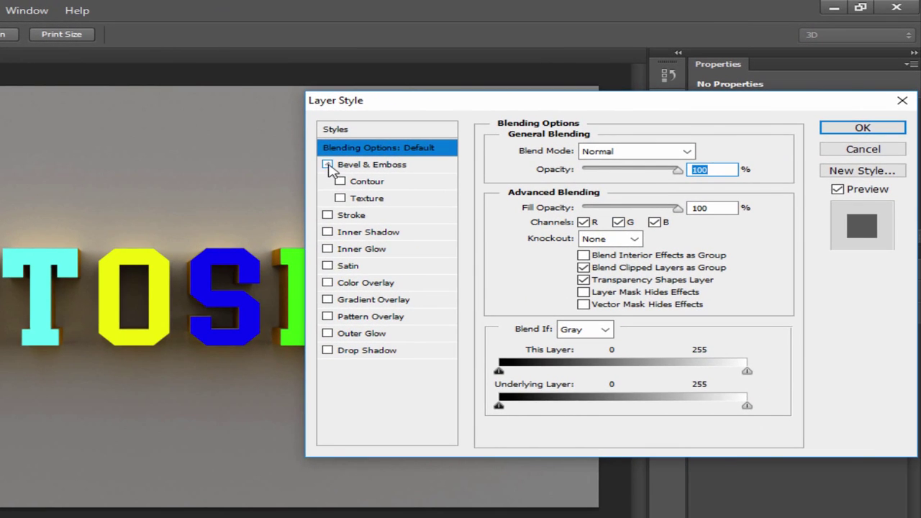
click(370, 159)
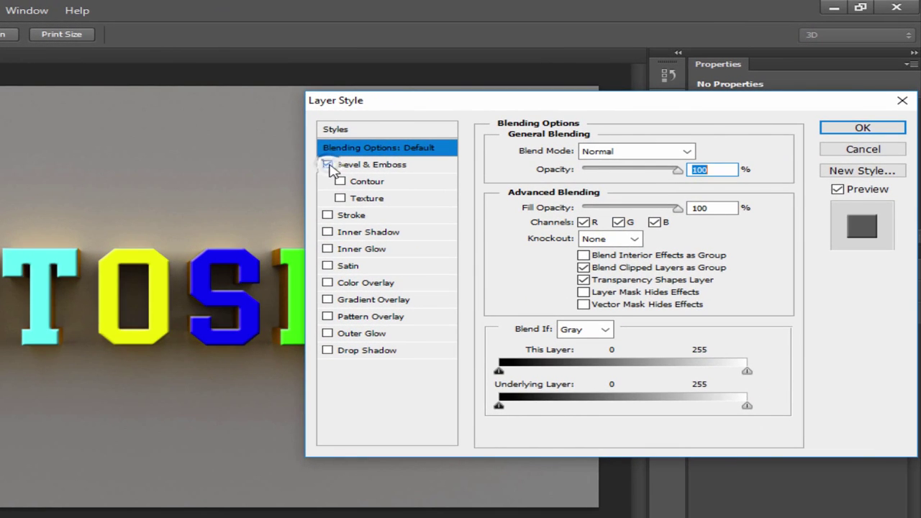
click(366, 165)
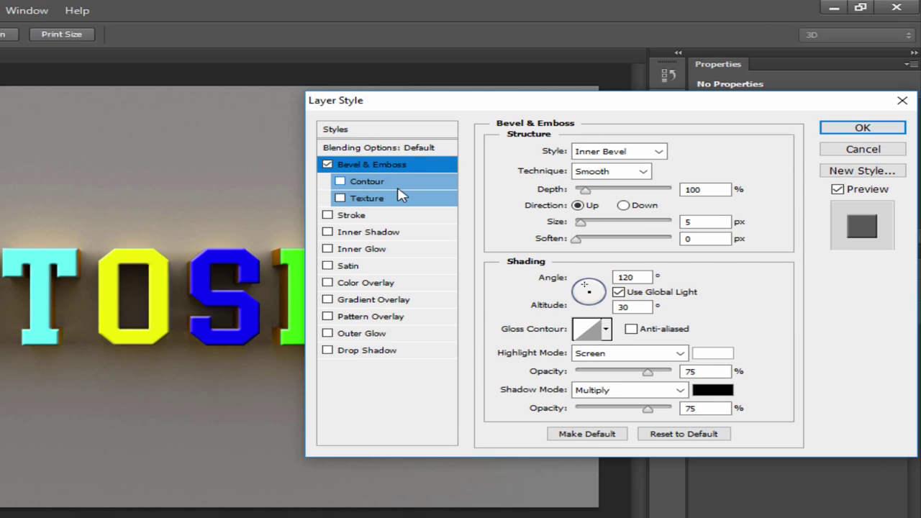
click(629, 152)
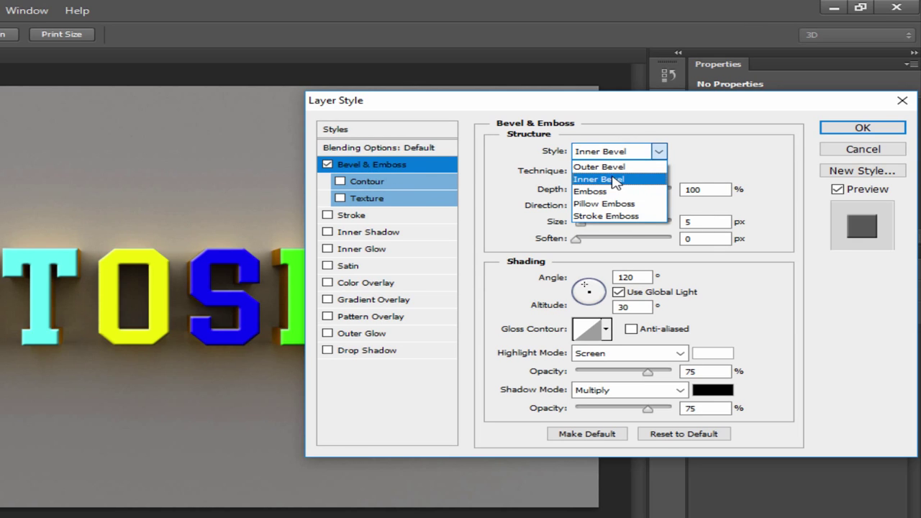
click(603, 181)
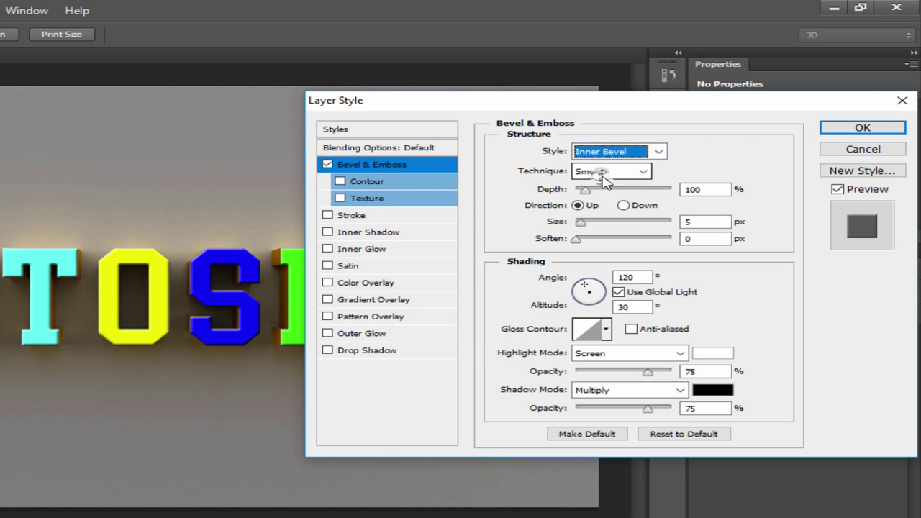
click(608, 171)
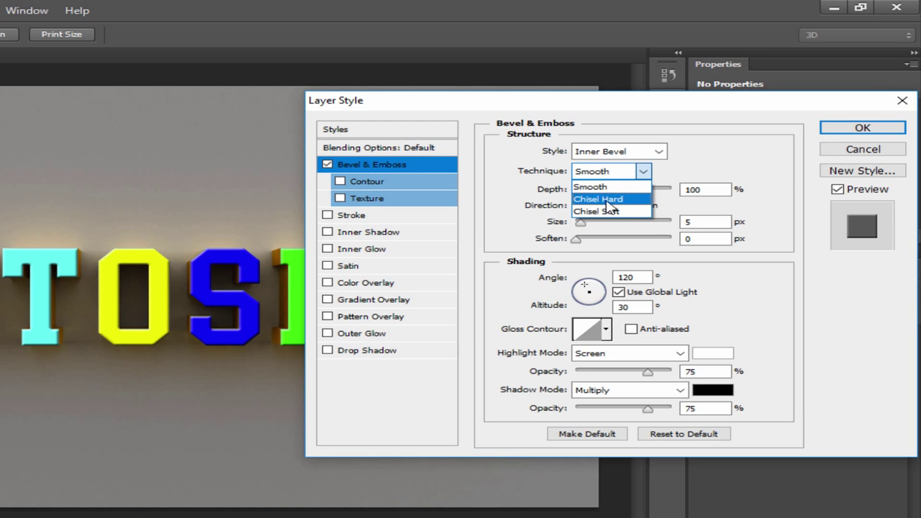
click(613, 199)
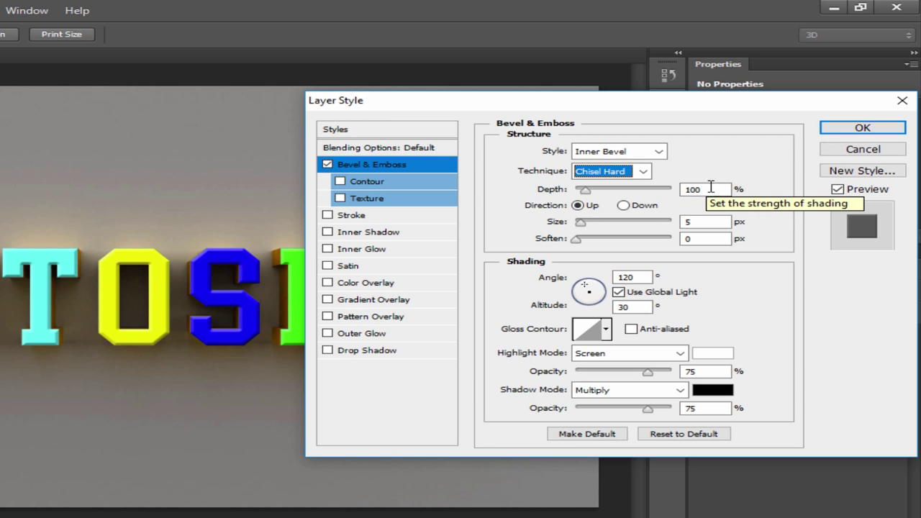
- Set the bevel depth to 174%, size to 0 px and soften to 3 px
drag(713, 190, 678, 189)
text(1)
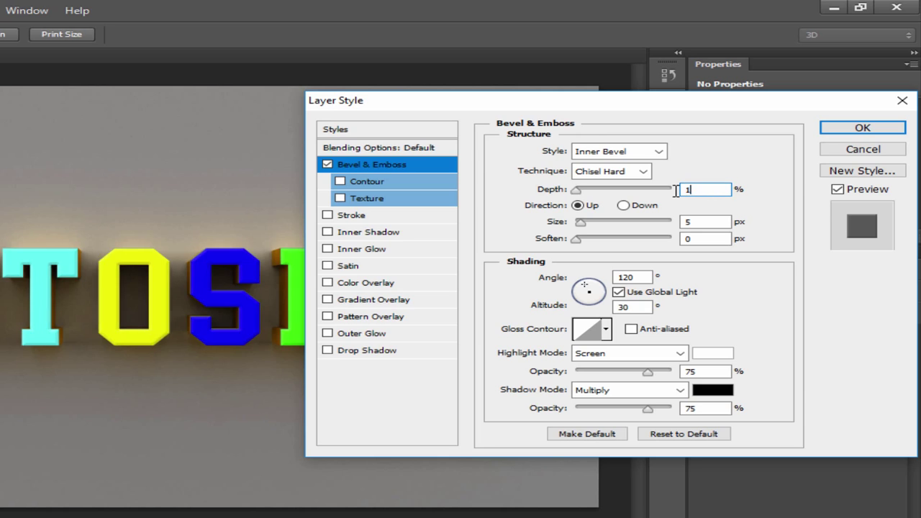
text(74)
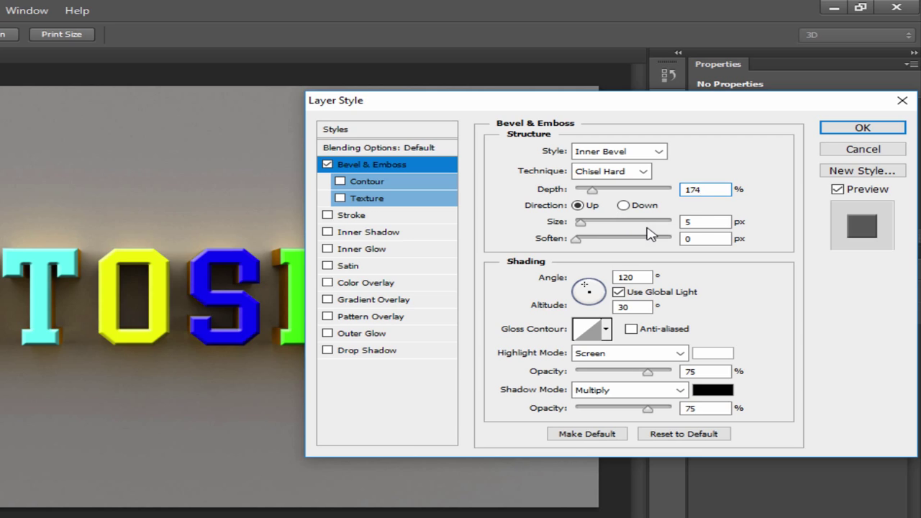
double_click(684, 222)
text(0)
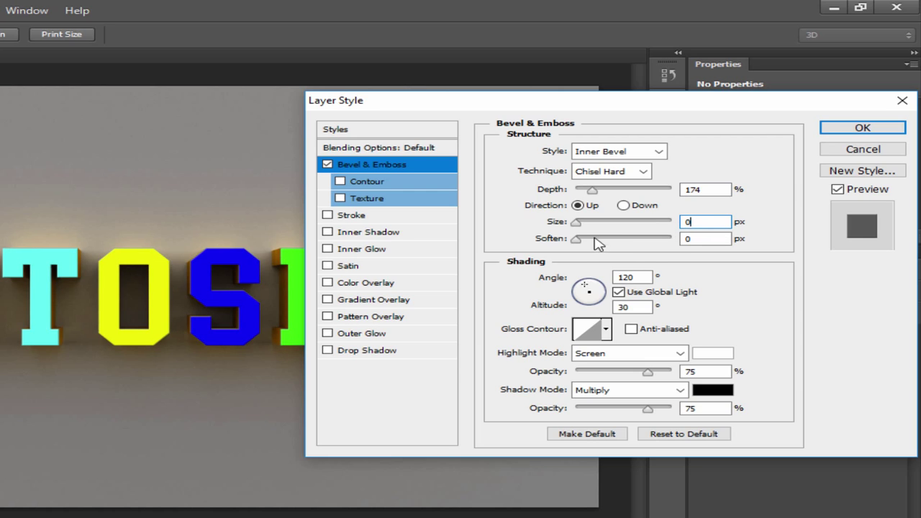
double_click(691, 239)
text(3)
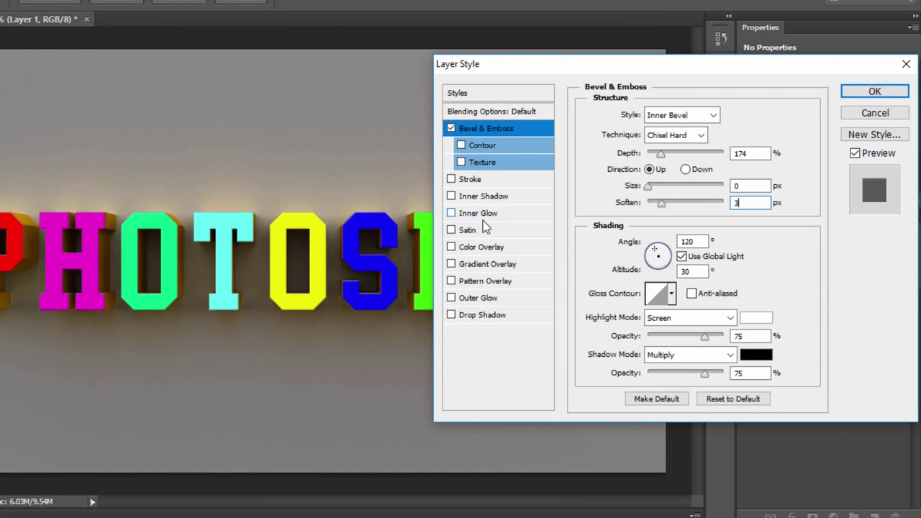
- Add an inside Stroke to the letters in Lighten blend mode at 92% opacity
click(451, 180)
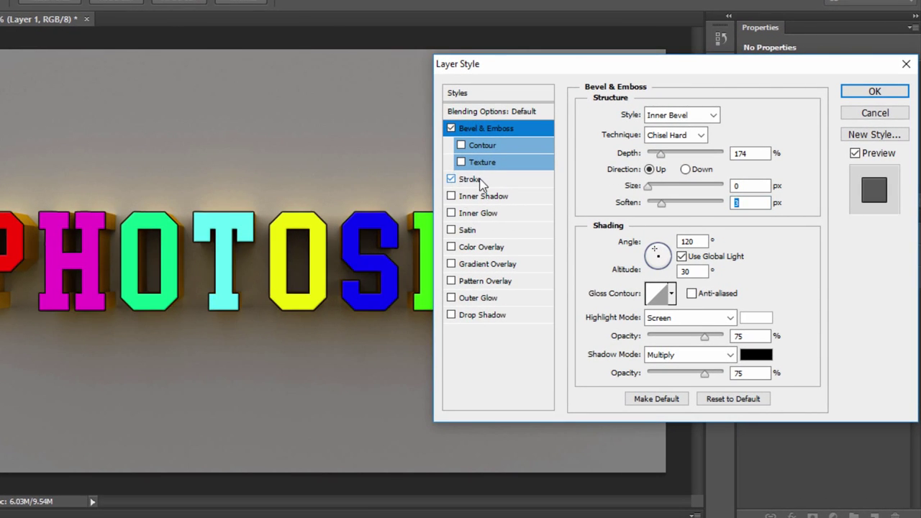
click(476, 181)
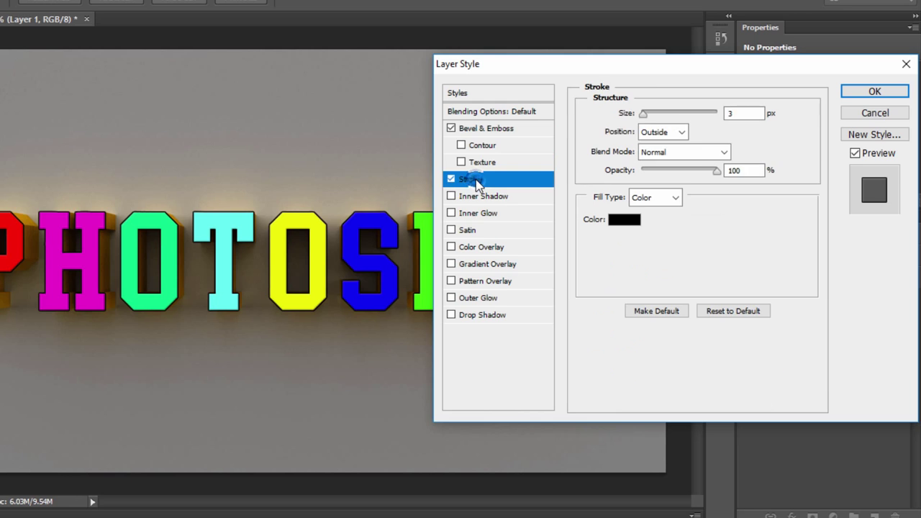
click(678, 135)
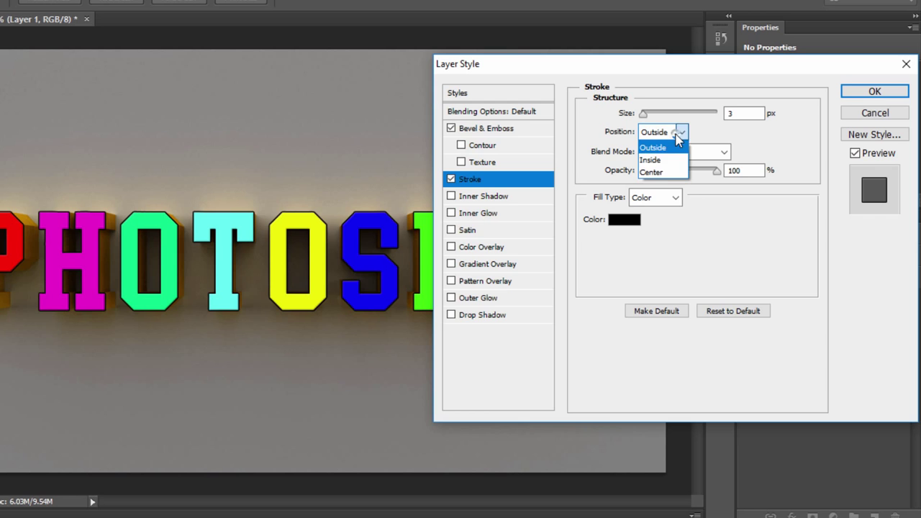
click(661, 162)
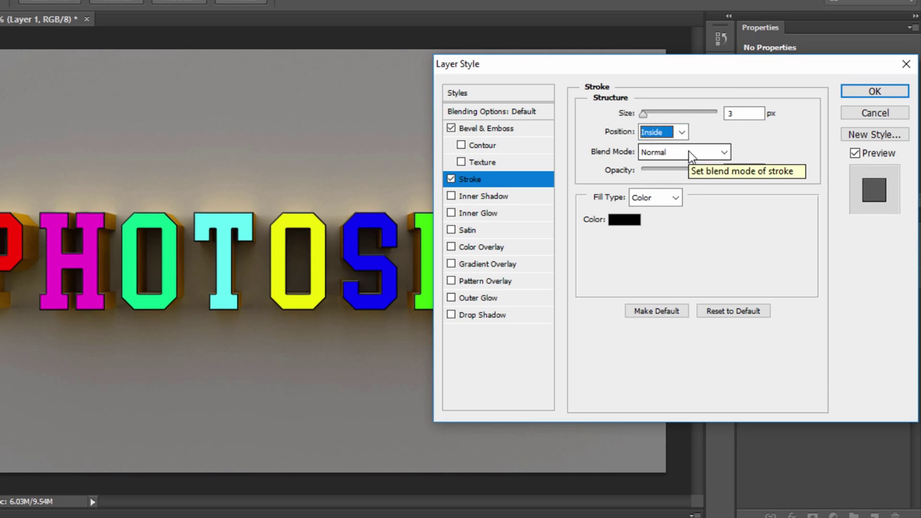
click(689, 152)
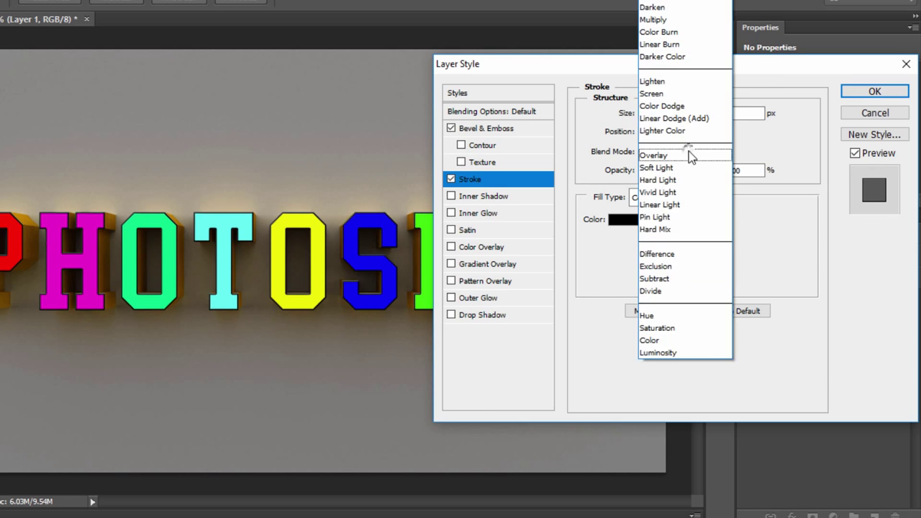
click(664, 84)
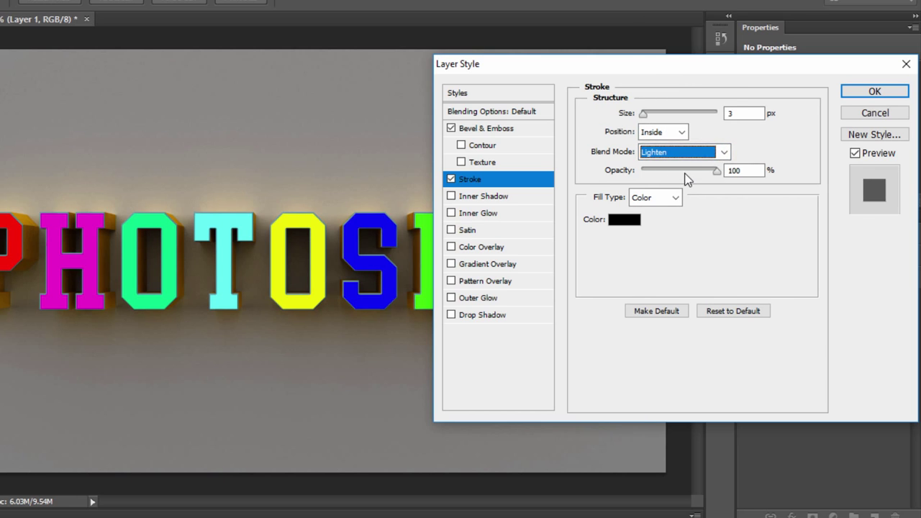
click(730, 170)
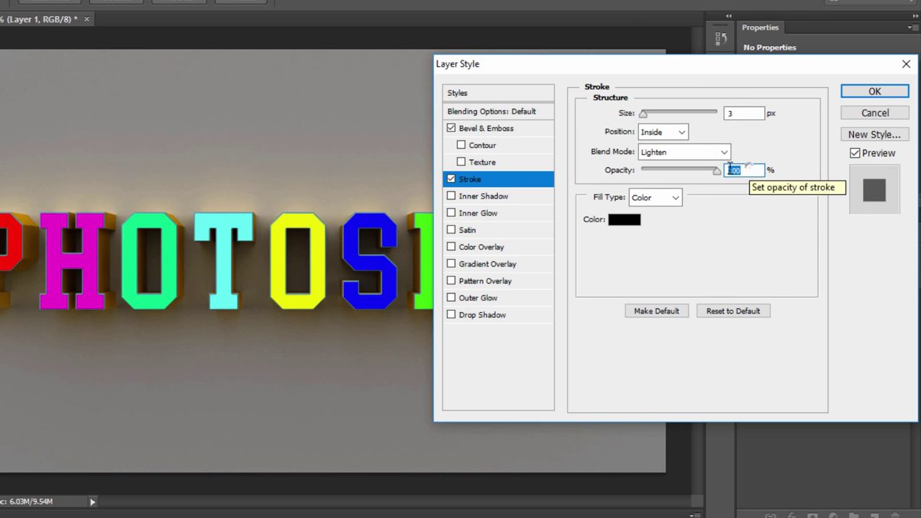
text(82)
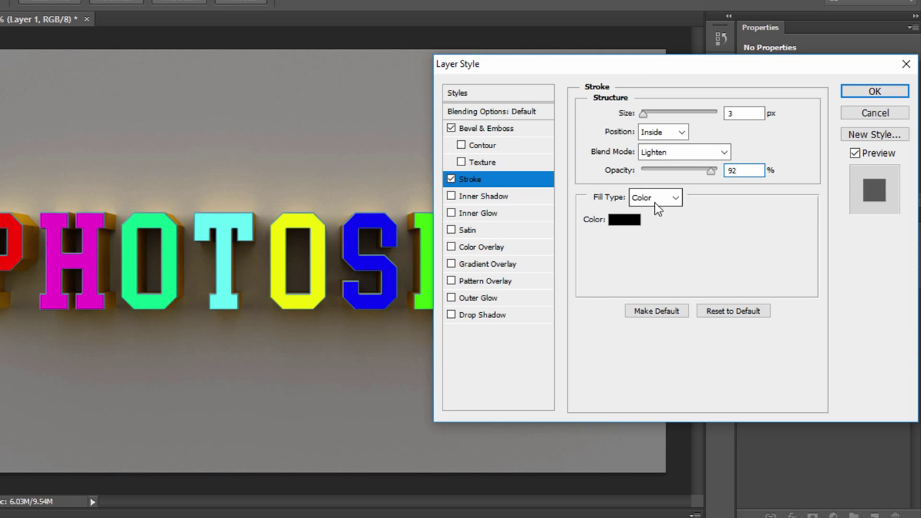
- Colour the stroke yellow eff804
click(625, 219)
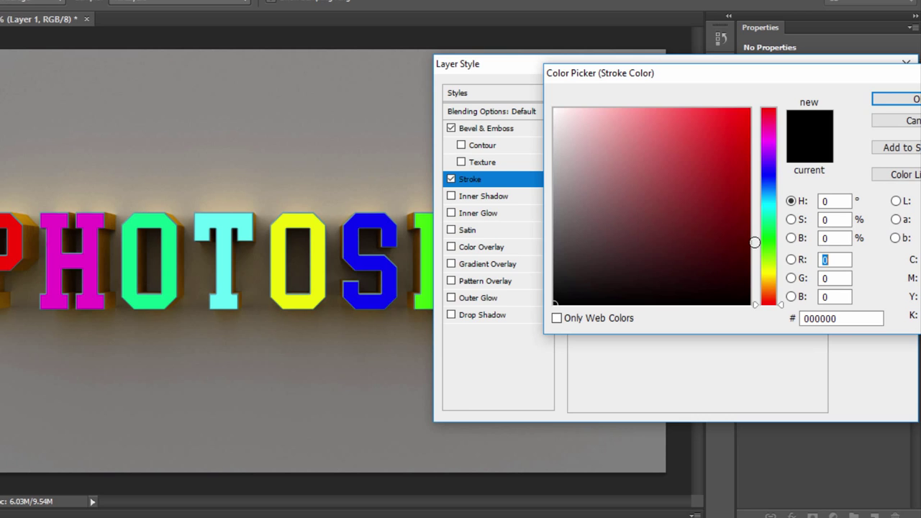
drag(850, 321, 792, 322)
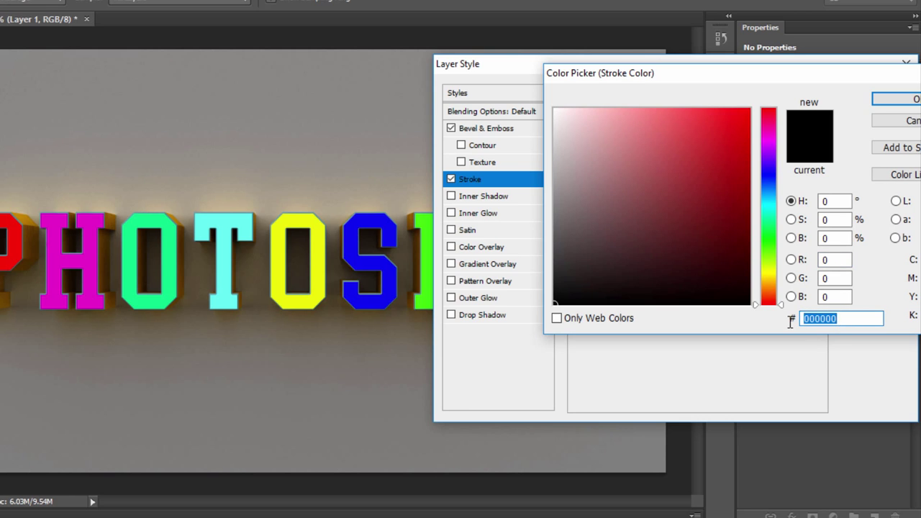
text(ef)
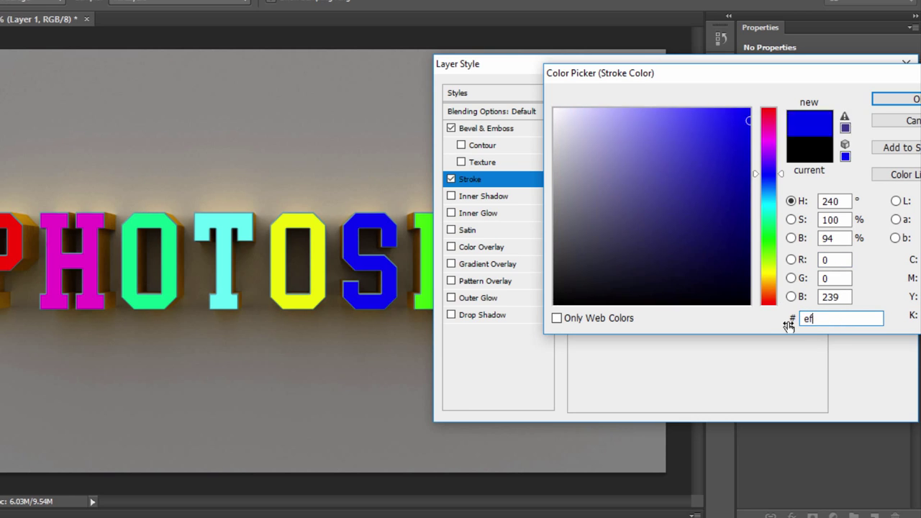
text(f80)
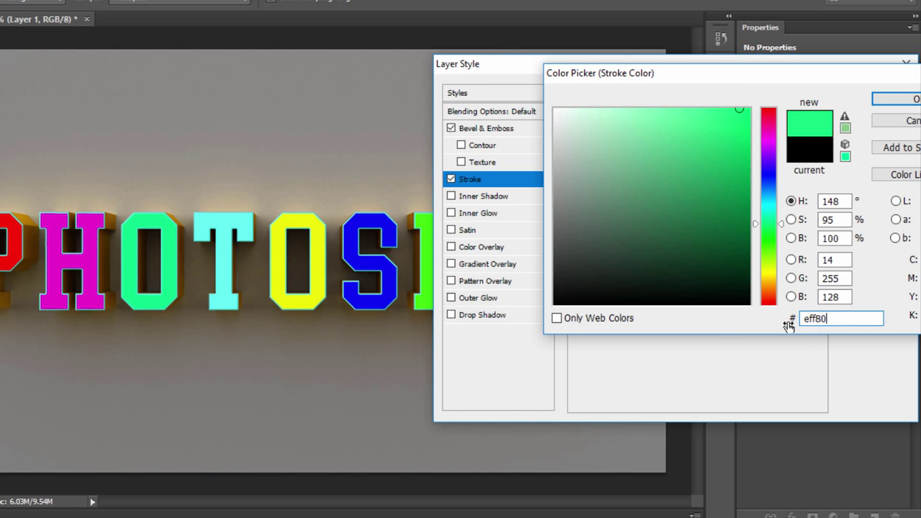
text(4)
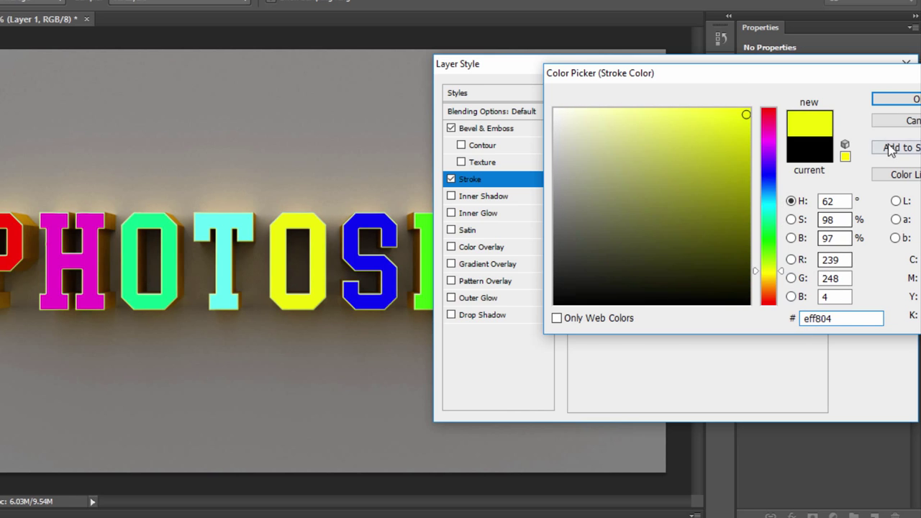
click(895, 100)
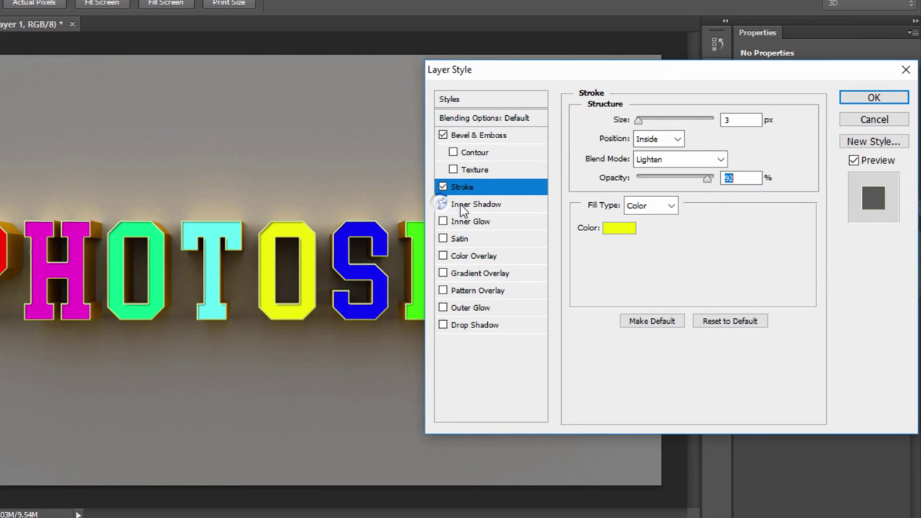
- Add an Inner Shadow with distance 8 px, choke 4%, size 27 px and a curved contour preset
click(463, 207)
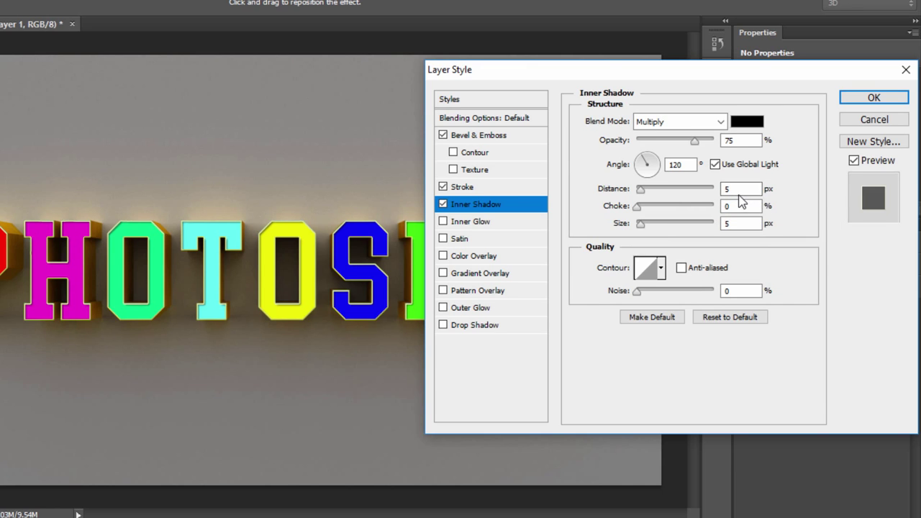
double_click(734, 190)
text(8)
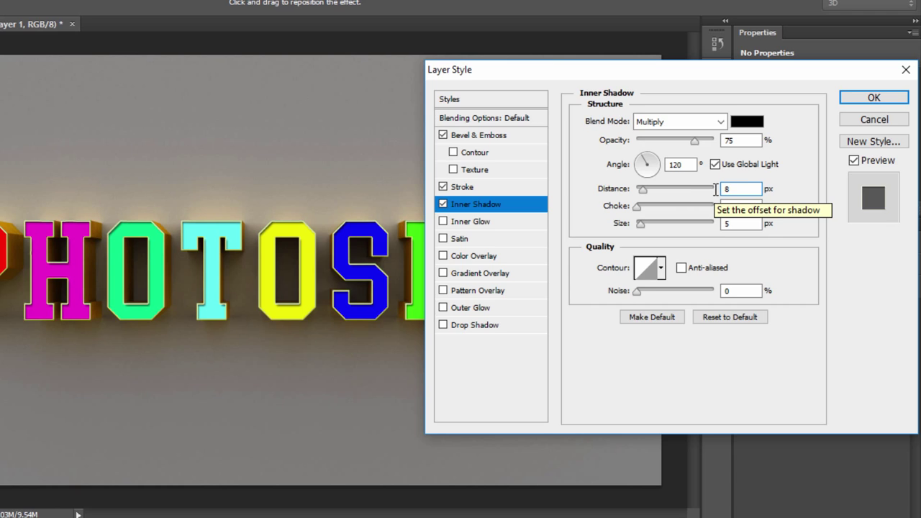
double_click(721, 206)
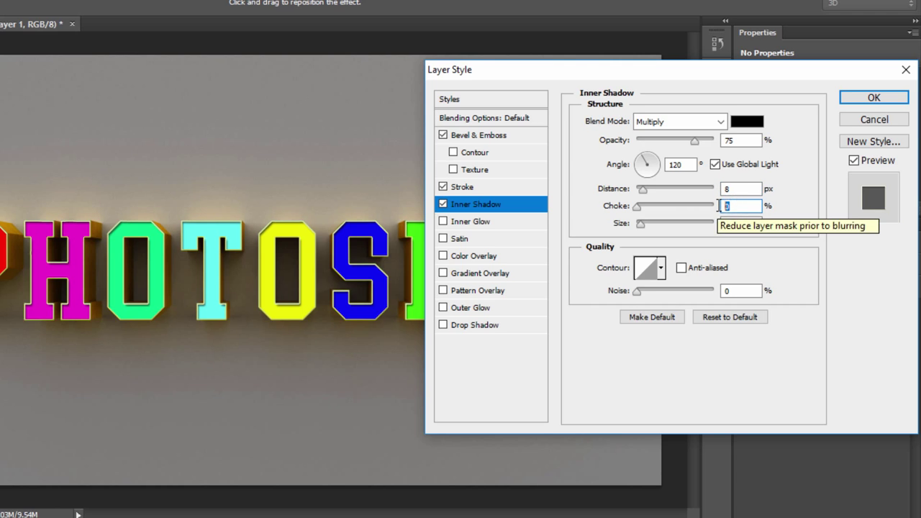
text(4)
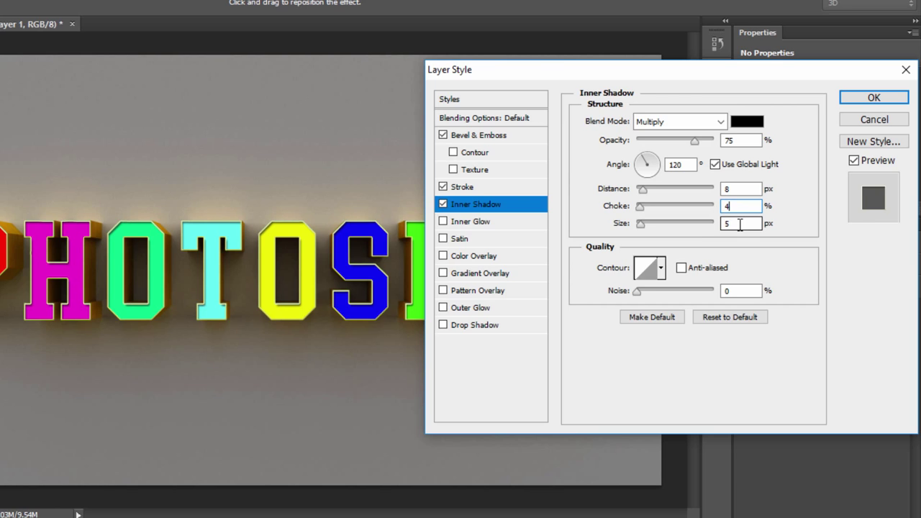
double_click(740, 225)
text(7)
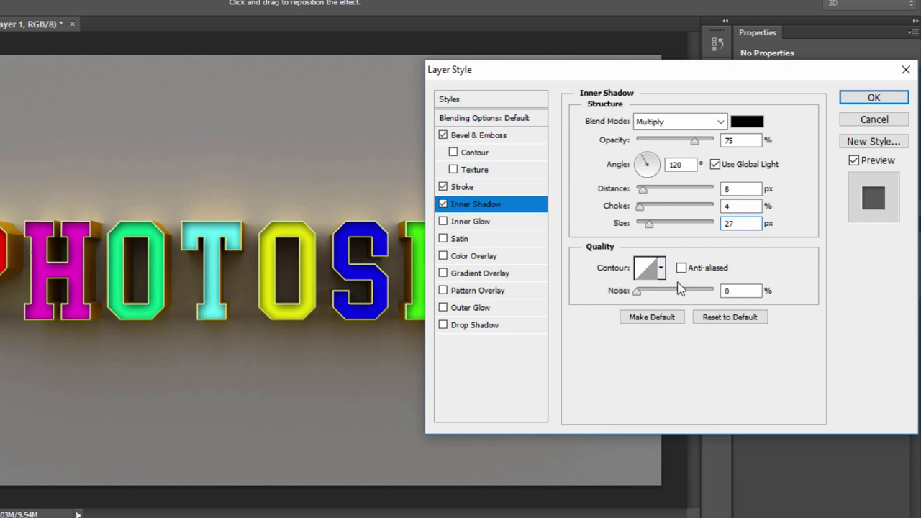
click(660, 268)
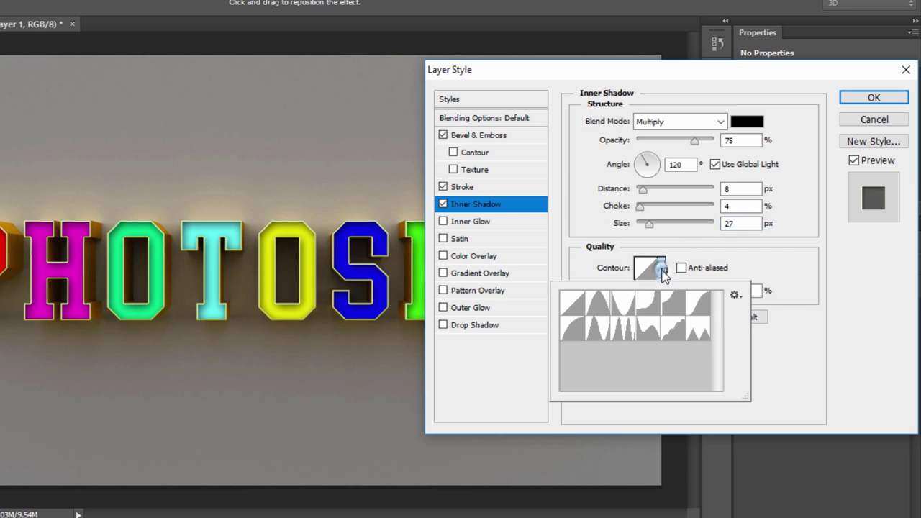
click(622, 307)
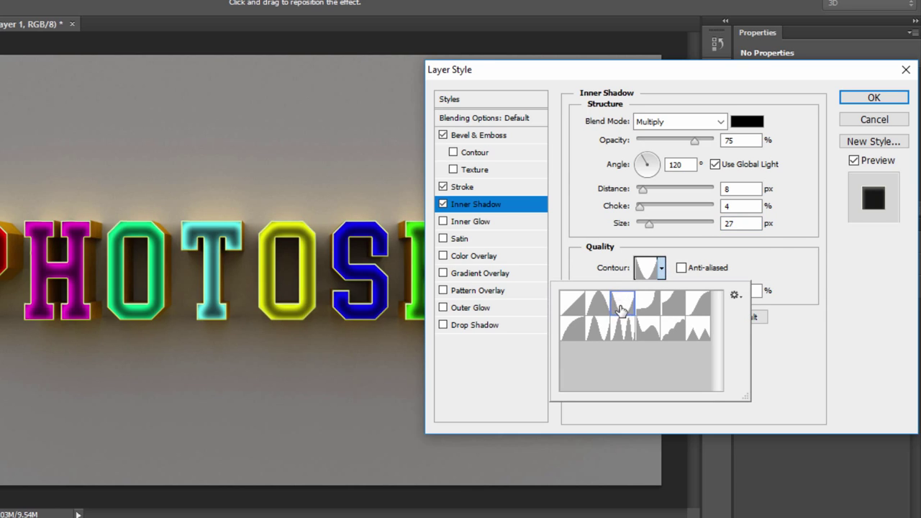
click(795, 255)
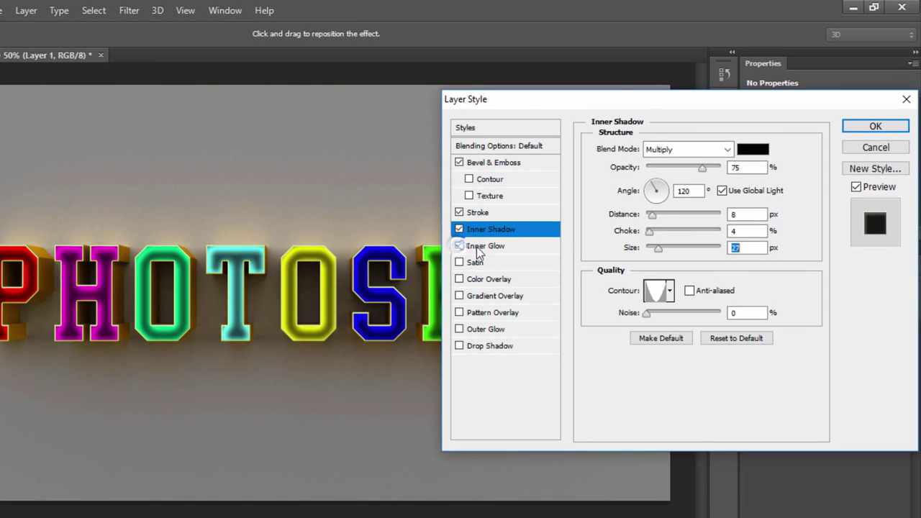
- Add a 67% opacity Inner Glow keeping the pale yellow ffffbe colour
click(465, 247)
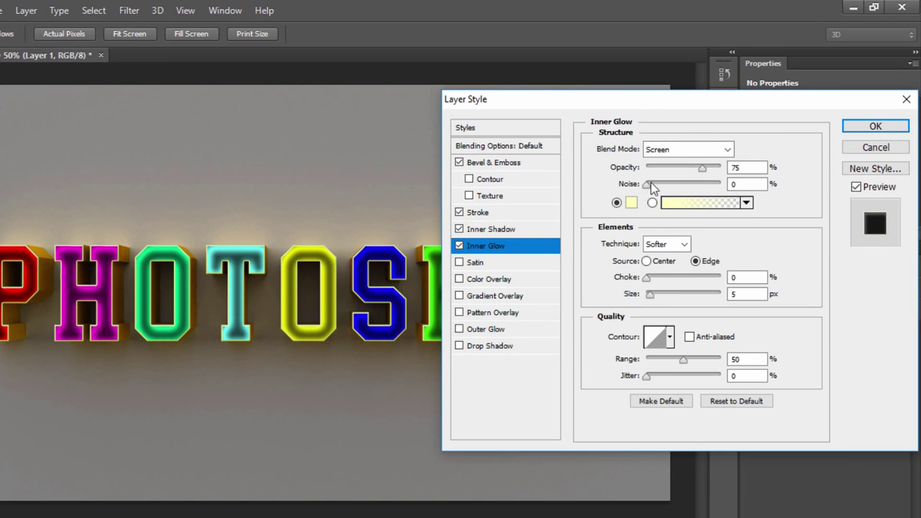
double_click(733, 168)
text(67)
click(632, 203)
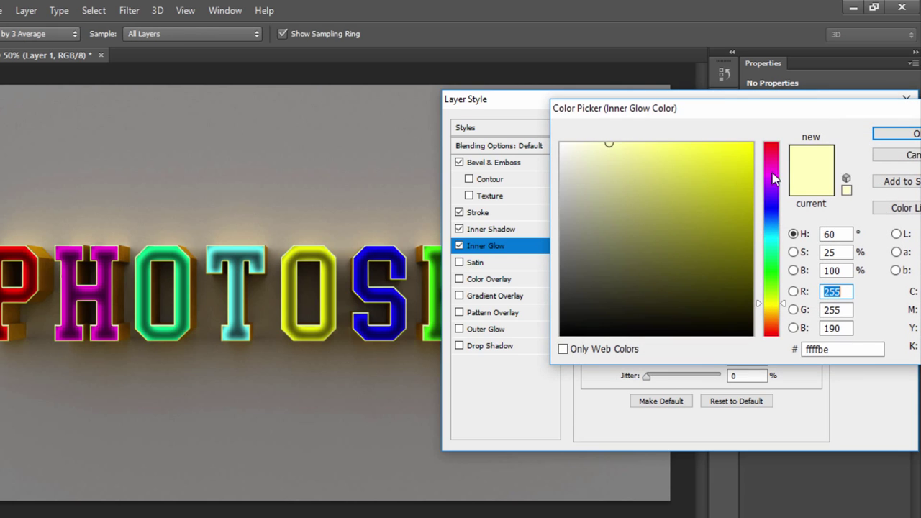
drag(849, 346, 796, 350)
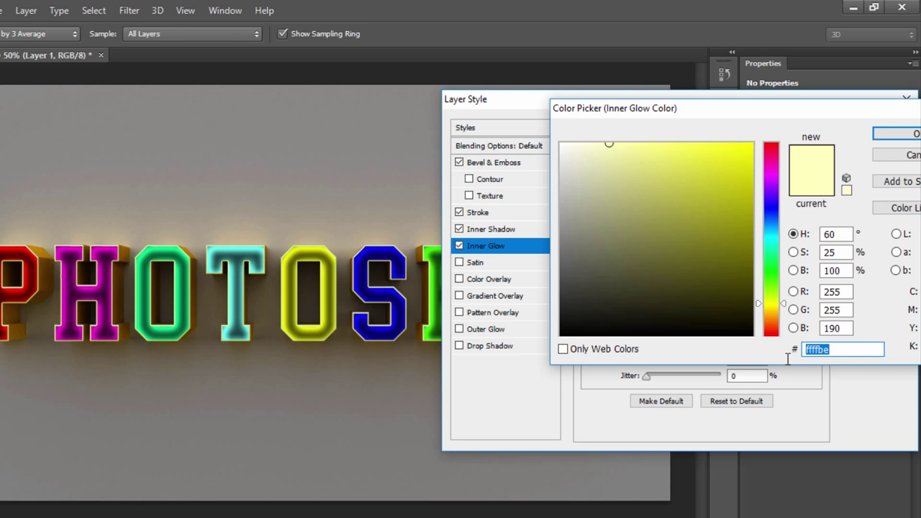
click(885, 131)
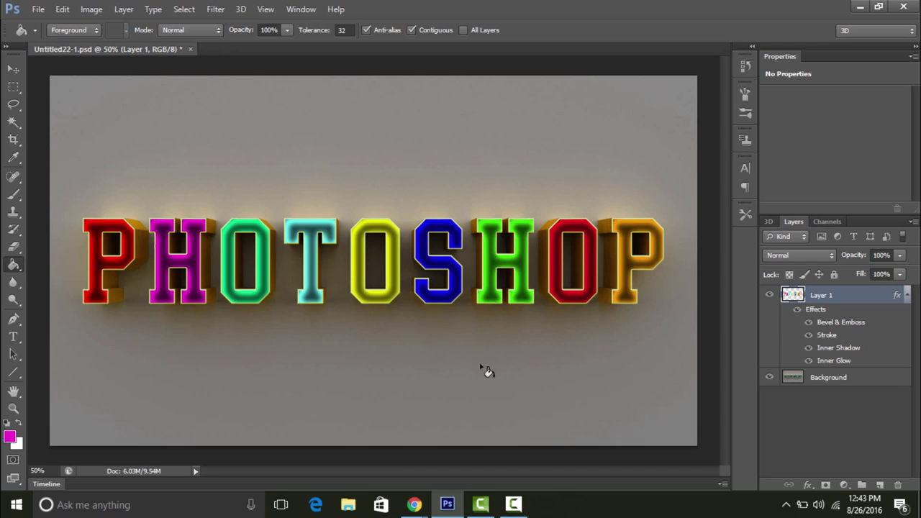
- Collapse Layer 1's effects and add a Color Balance adjustment layer above the Background
click(835, 380)
click(864, 296)
click(897, 296)
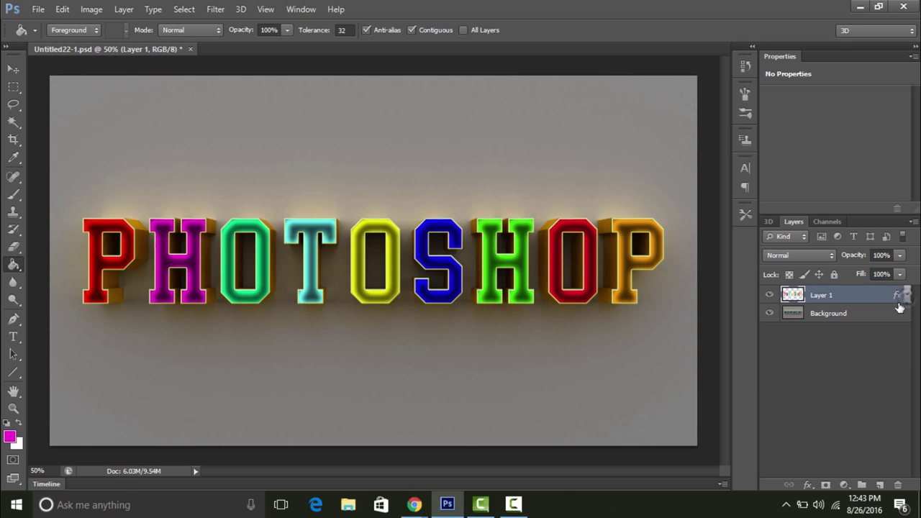
click(838, 317)
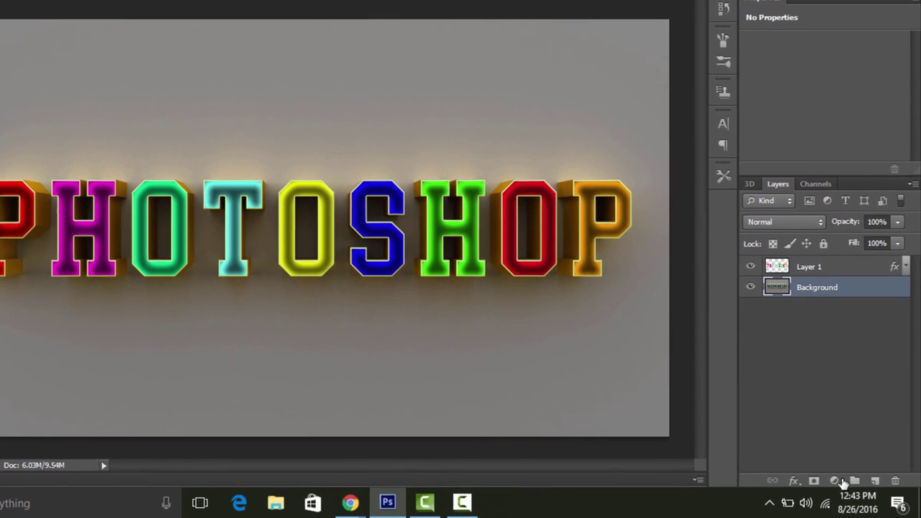
click(837, 481)
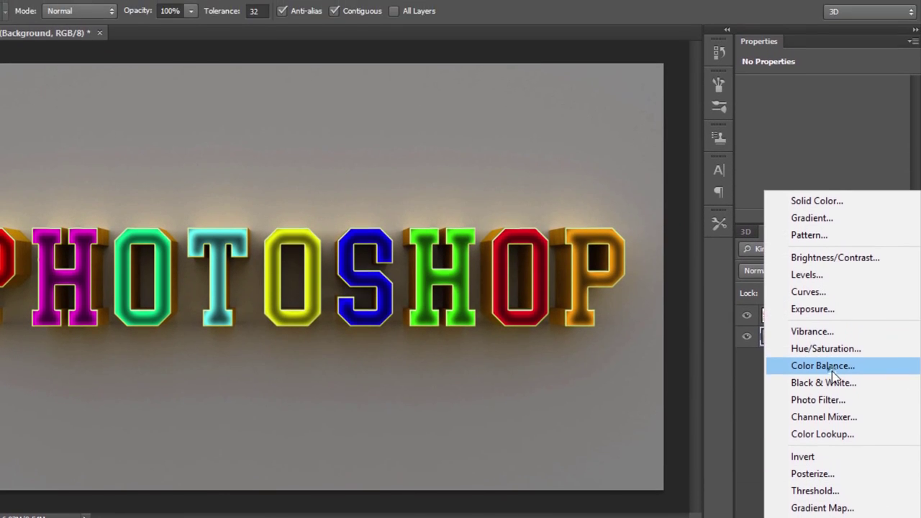
click(824, 310)
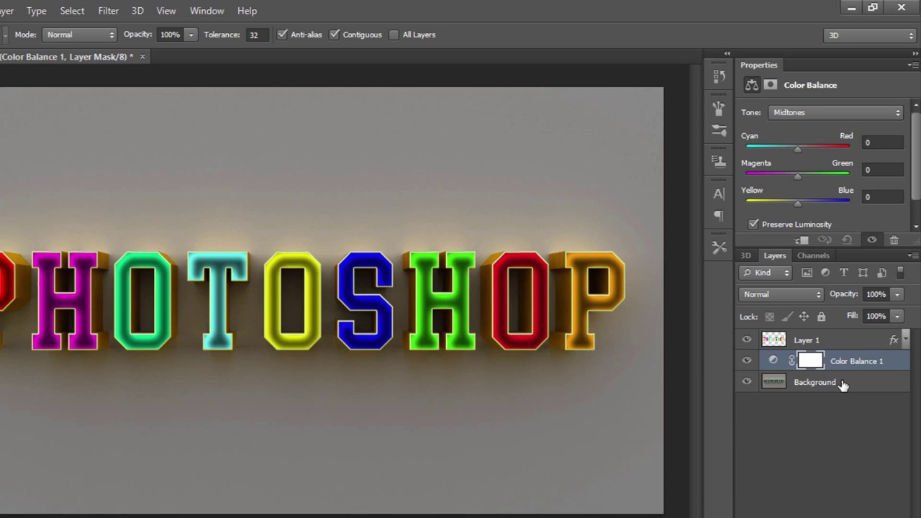
- Set the Color Balance midtones to Cyan/Red -16, Magenta/Green -34 and Yellow/Blue +48
click(884, 139)
text(-16)
click(886, 170)
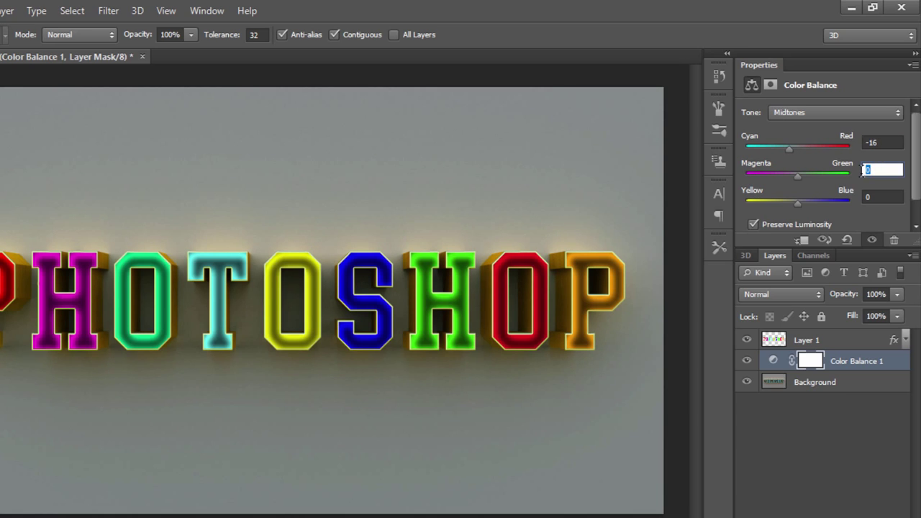
text(34)
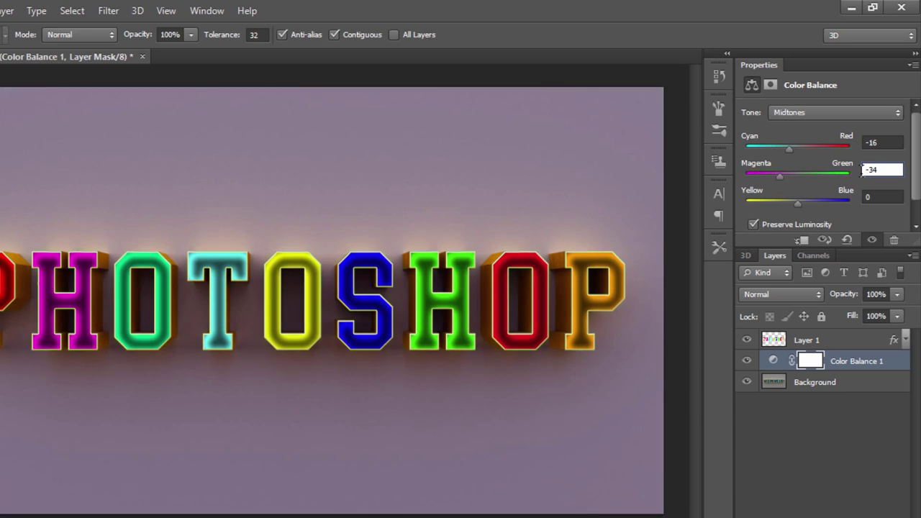
click(879, 195)
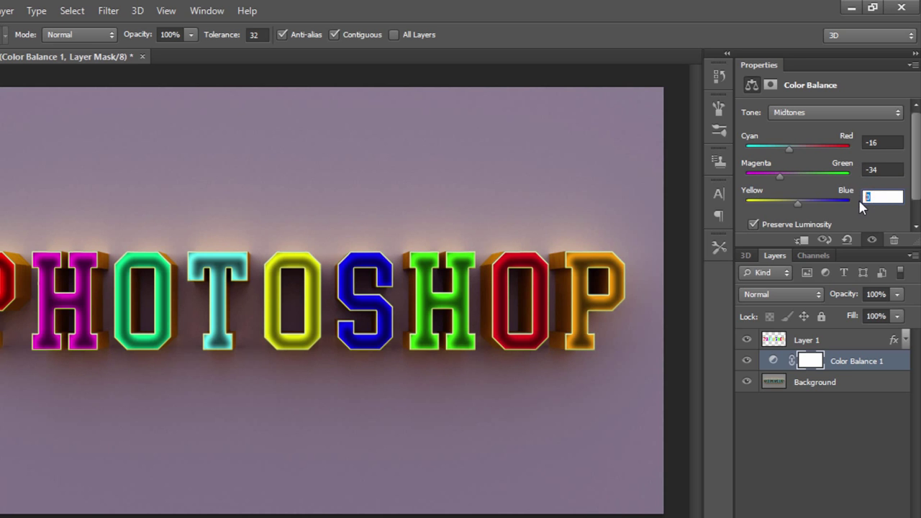
text(+48)
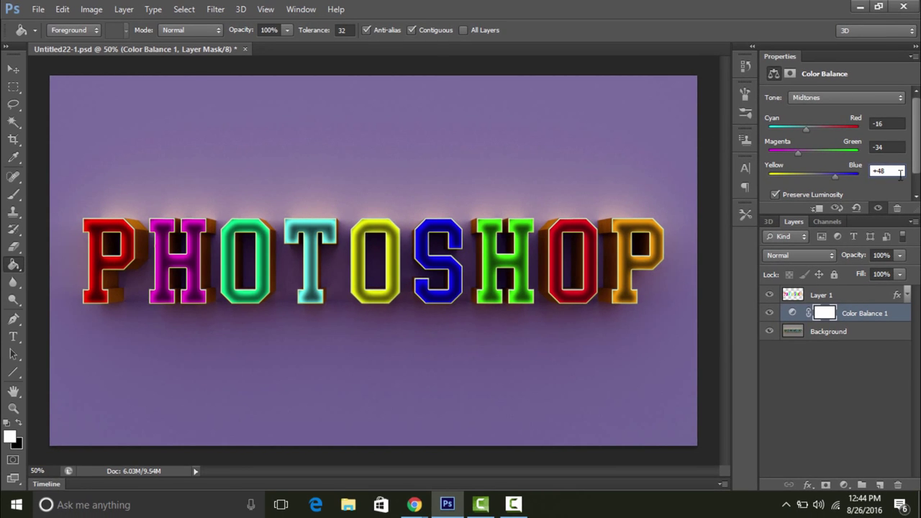
- Add a Hue/Saturation adjustment layer above the Background with Hue +16 and Saturation +68
click(852, 332)
click(845, 485)
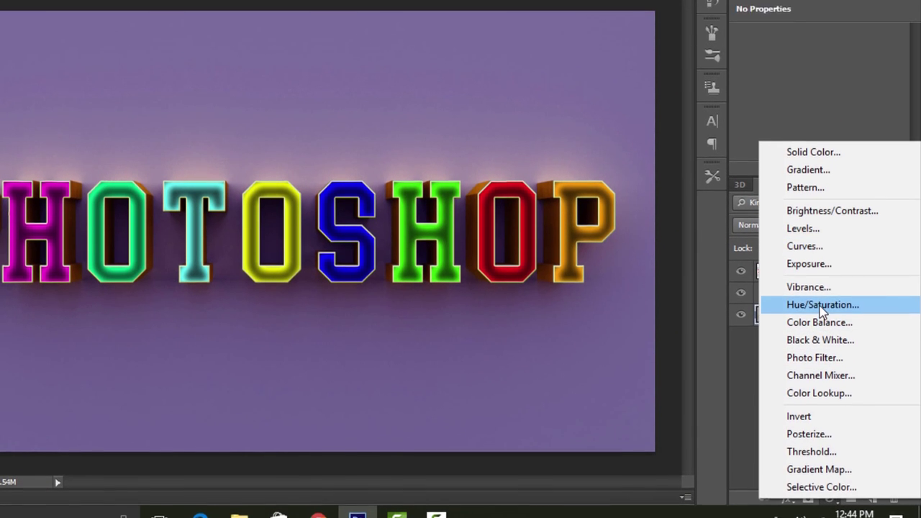
click(821, 287)
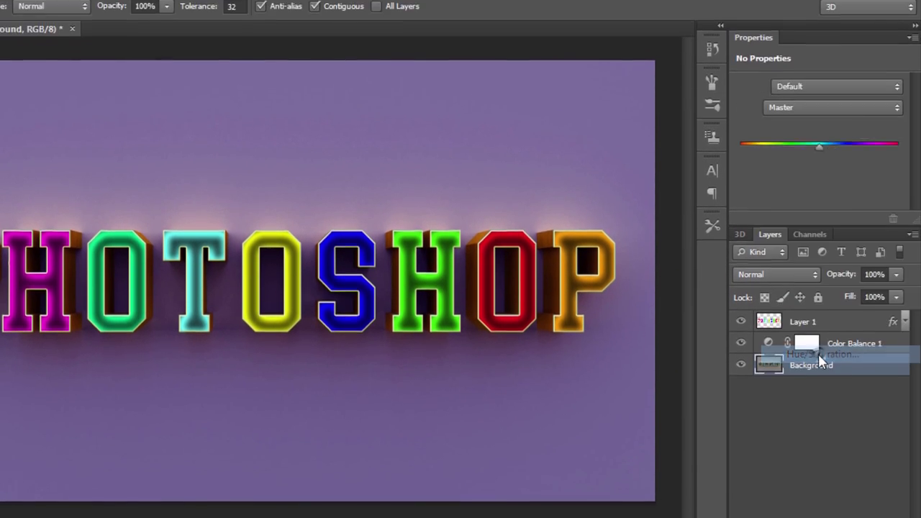
click(871, 159)
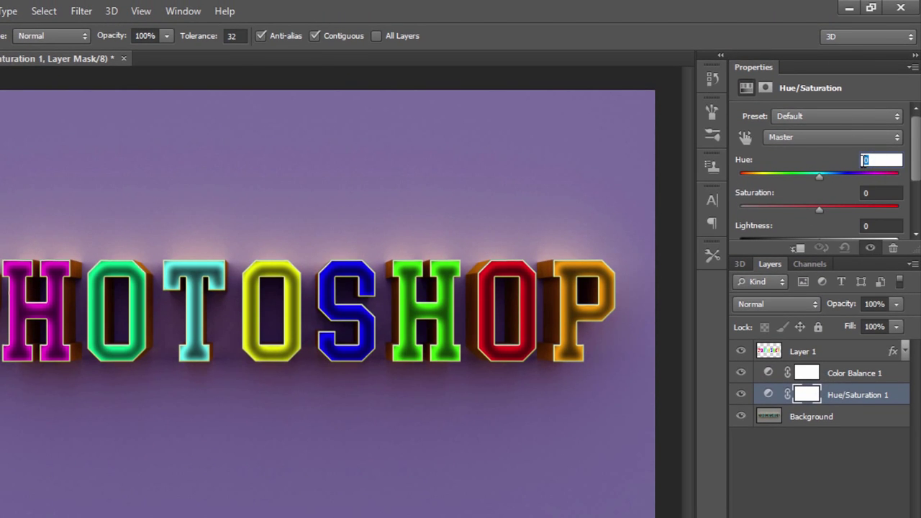
text(16)
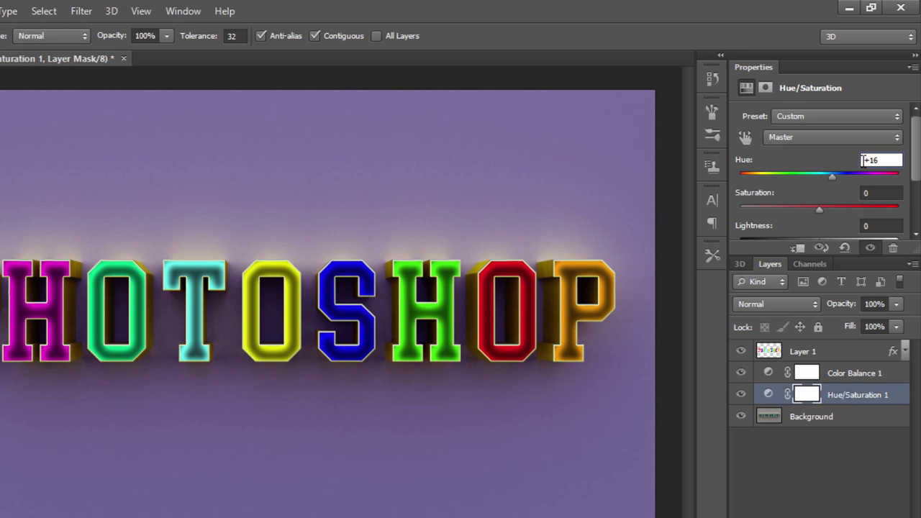
click(881, 193)
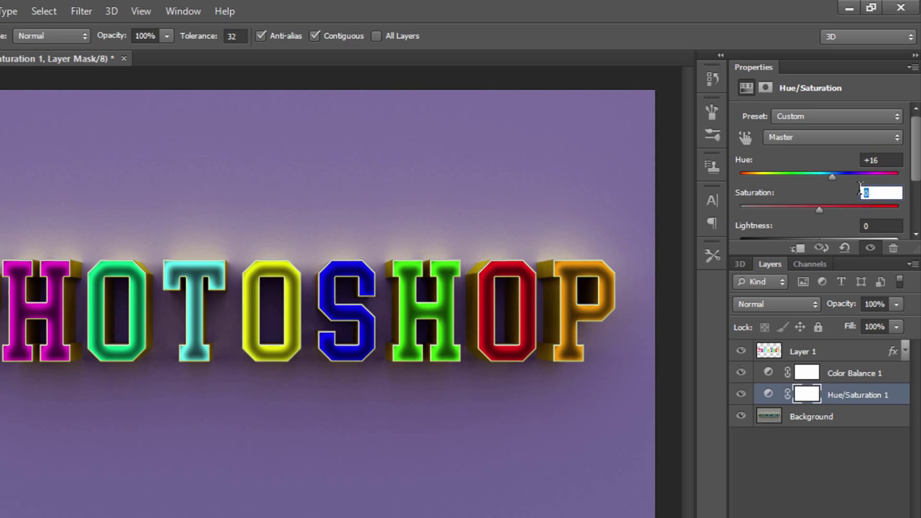
text(+68)
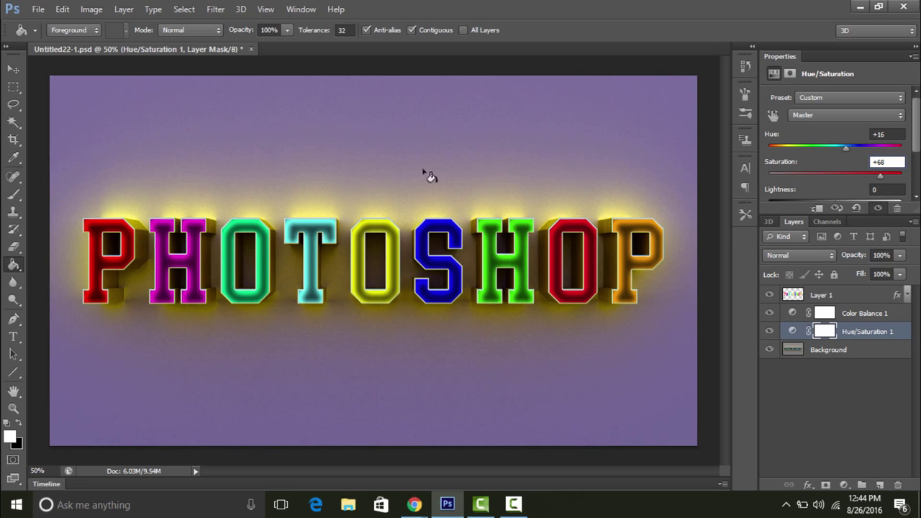
- Switch to the Move tool and select Layer 1
click(13, 69)
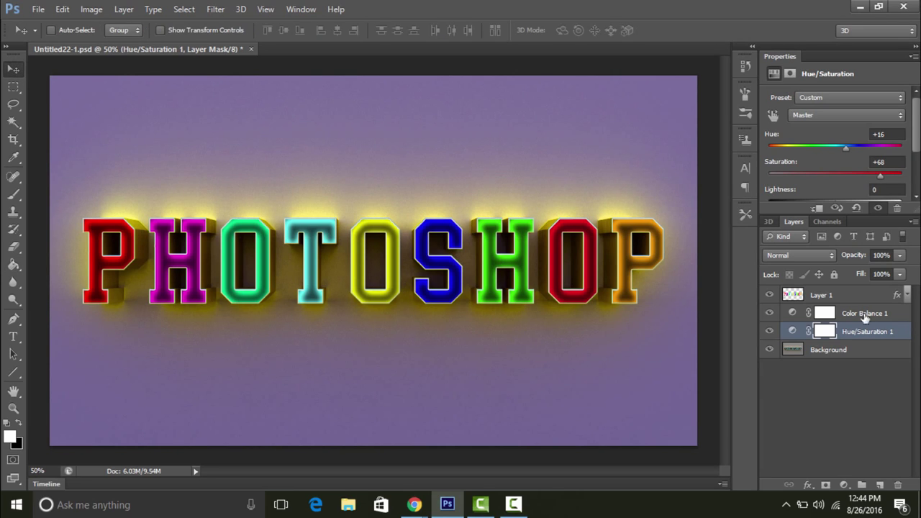
click(858, 351)
click(831, 295)
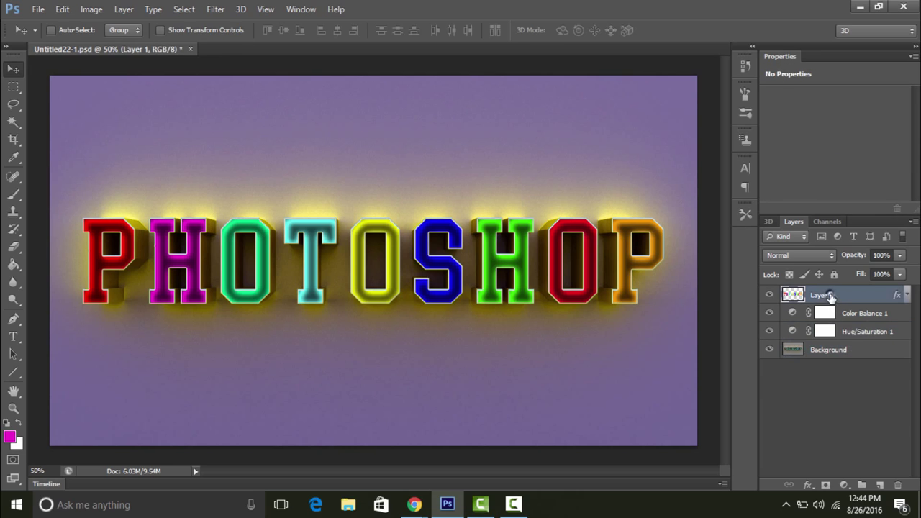
click(847, 352)
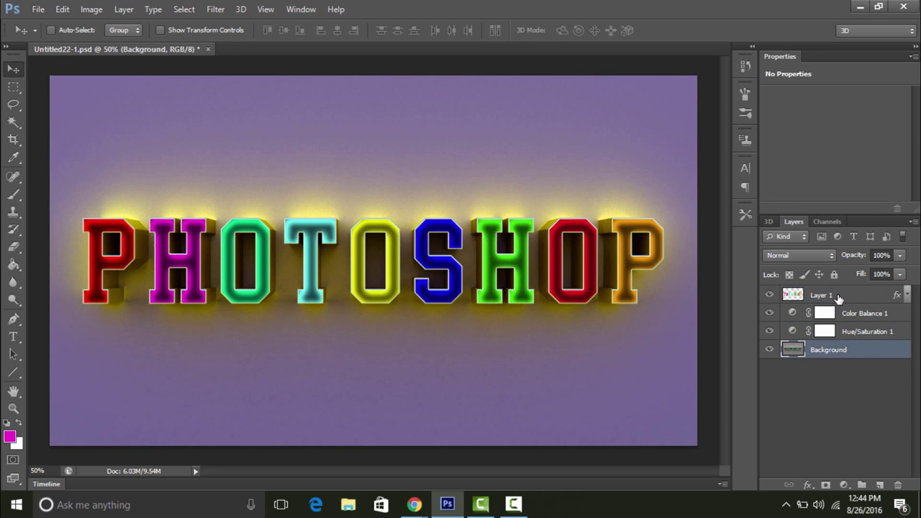
click(838, 297)
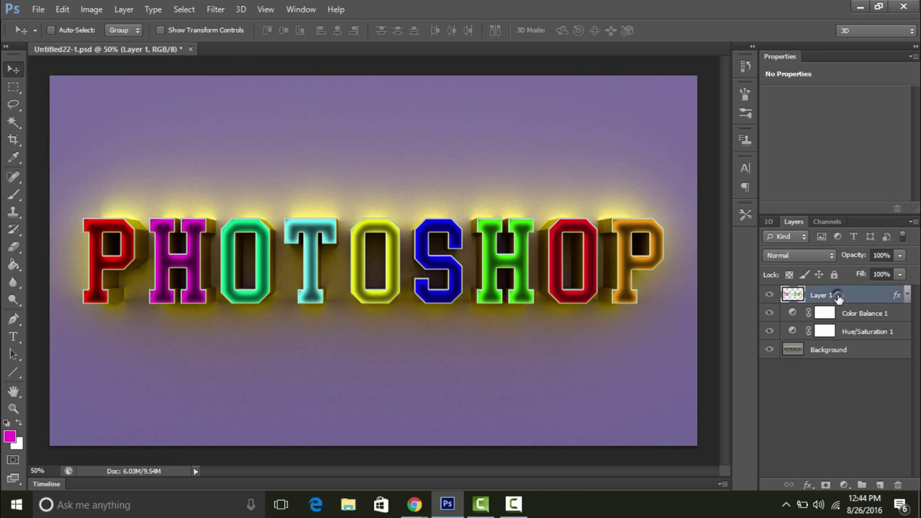
- With the Background selected, set the foreground colour to near-black 030303 and choose the Line tool
click(839, 355)
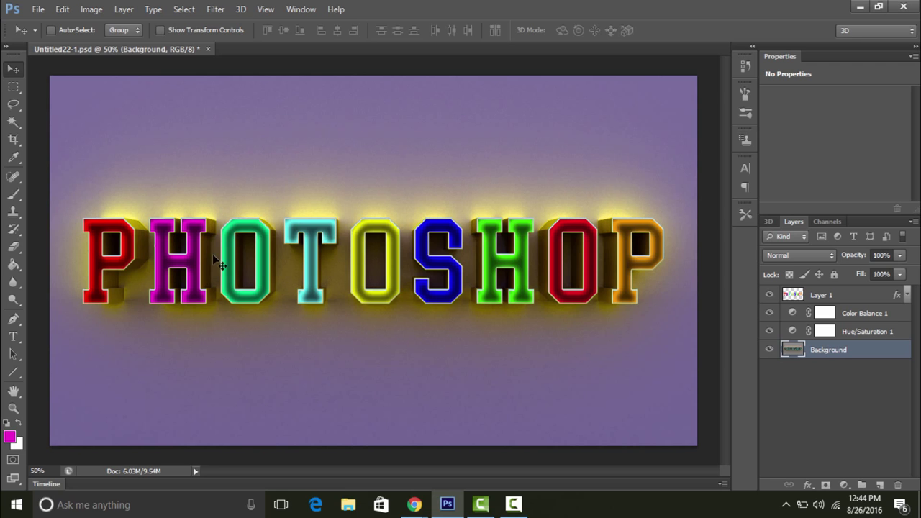
click(9, 441)
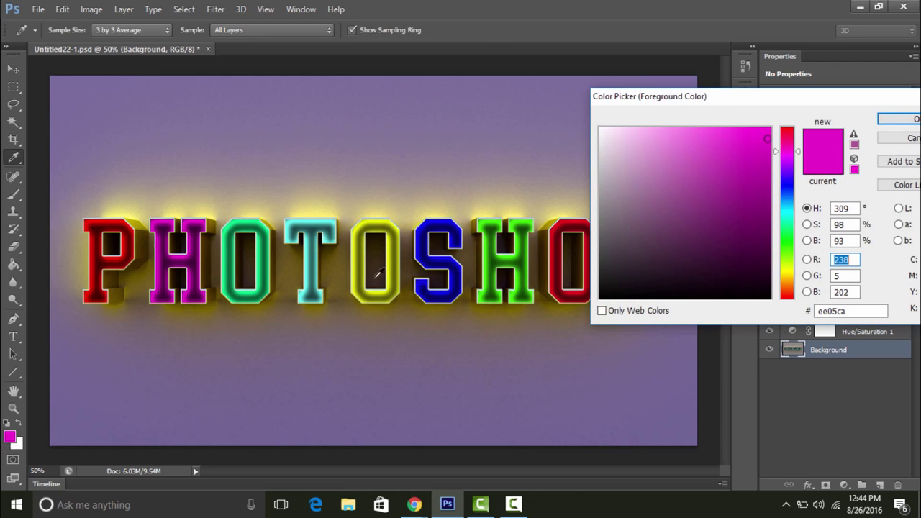
click(601, 297)
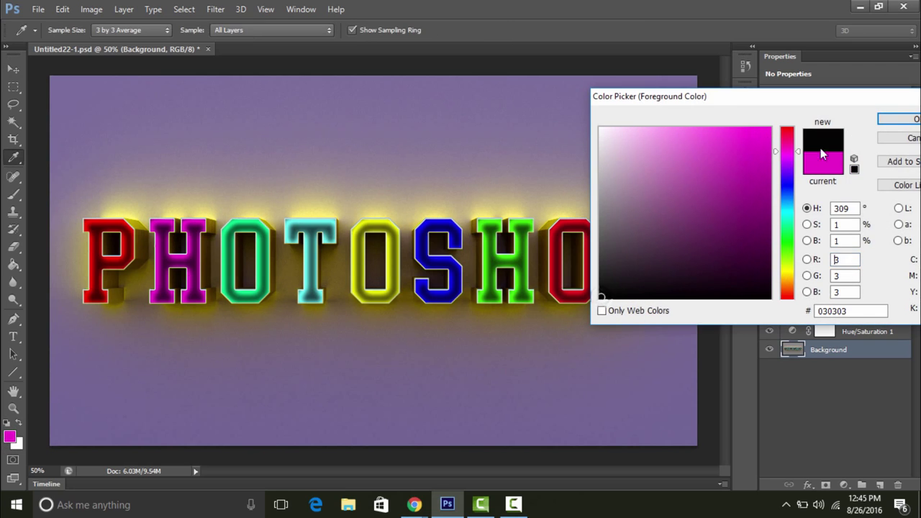
click(900, 120)
key(v)
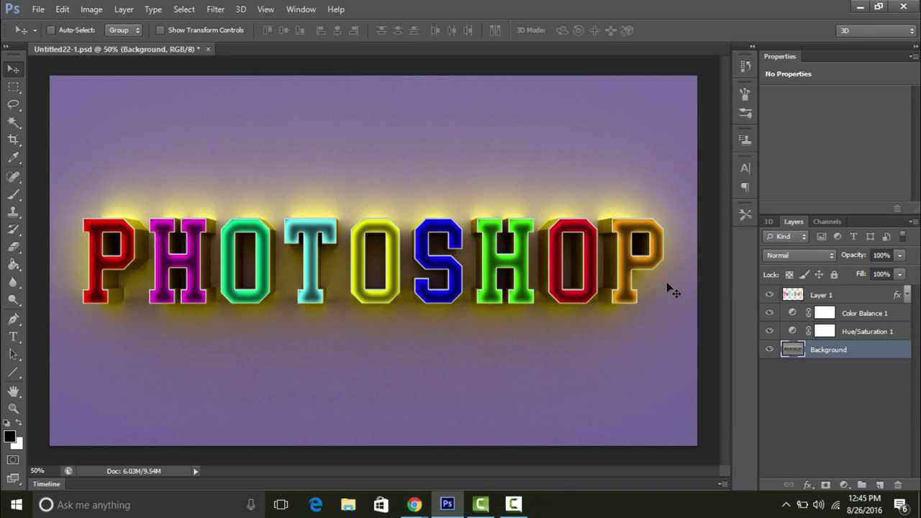
key(u)
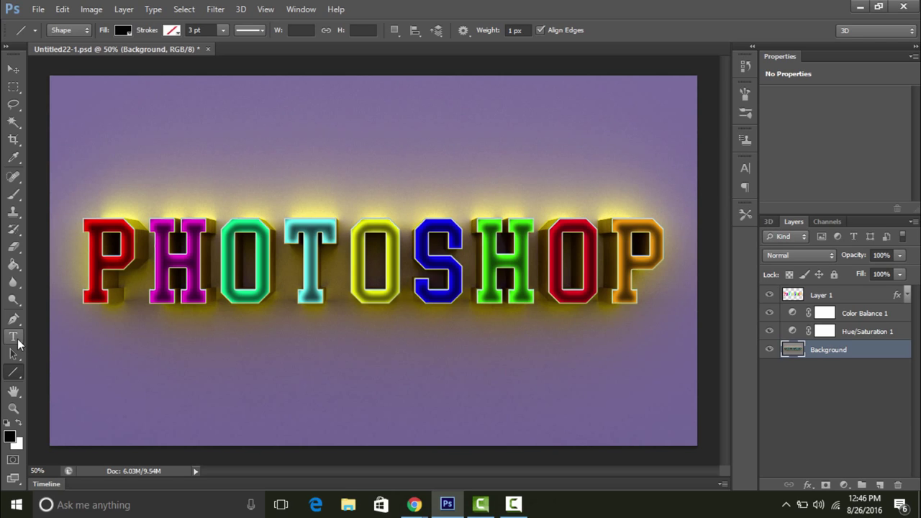
- Set up the Horizontal Type tool with the AR DESTINE font at 26.01 pt
click(16, 340)
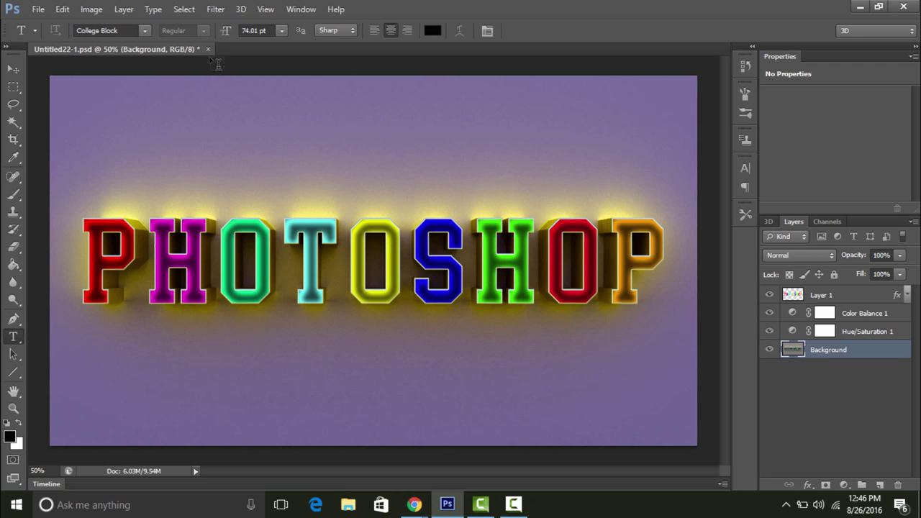
drag(227, 38, 189, 36)
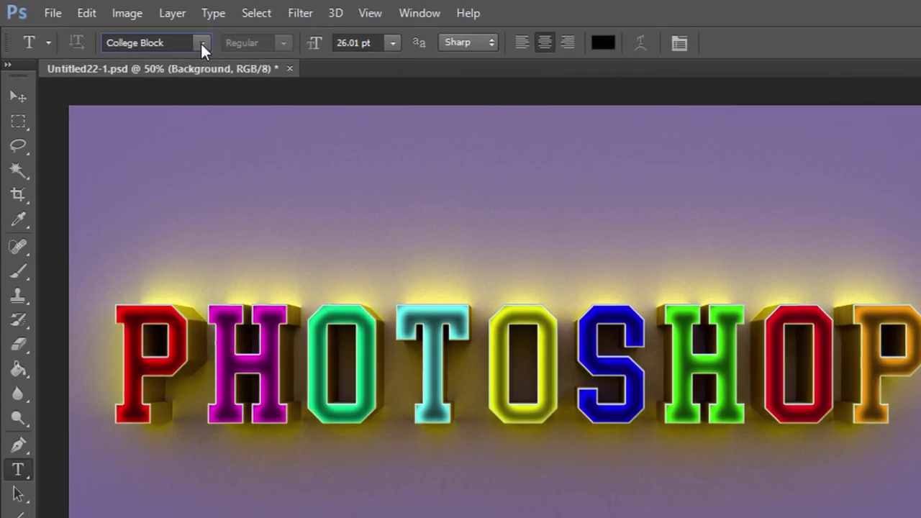
click(144, 31)
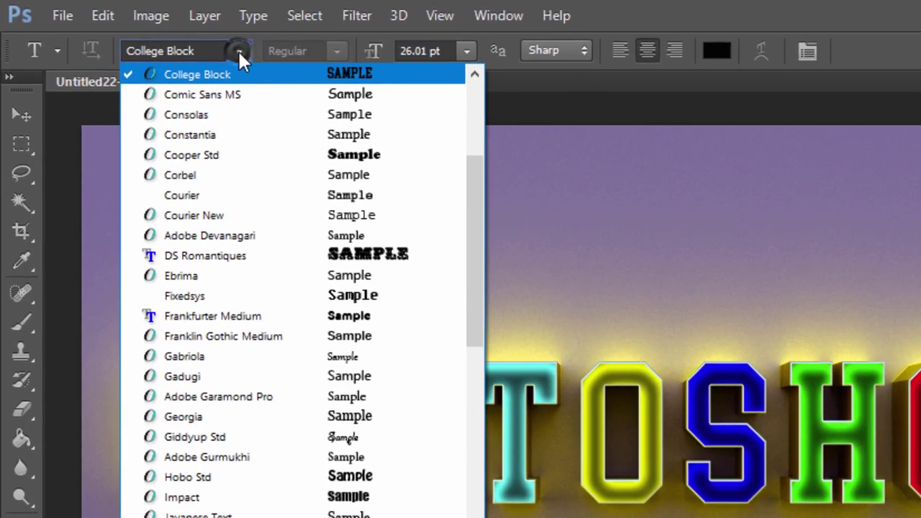
drag(475, 165, 475, 84)
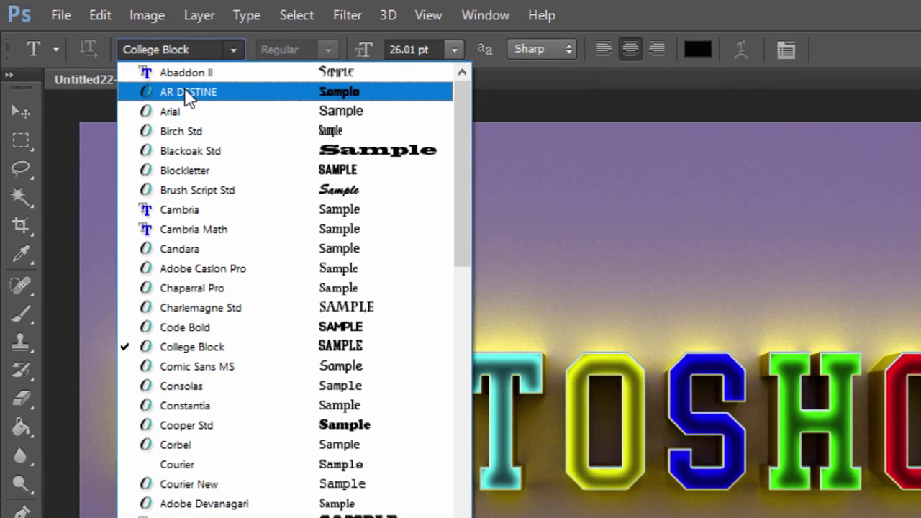
click(213, 92)
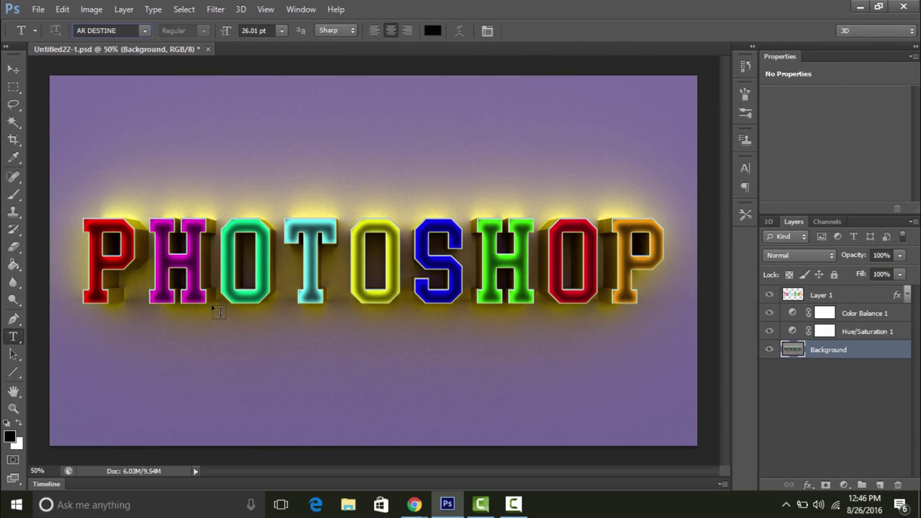
- Type TUTORIAL below the left half of PHOTOSHOP and shrink its font size
click(178, 352)
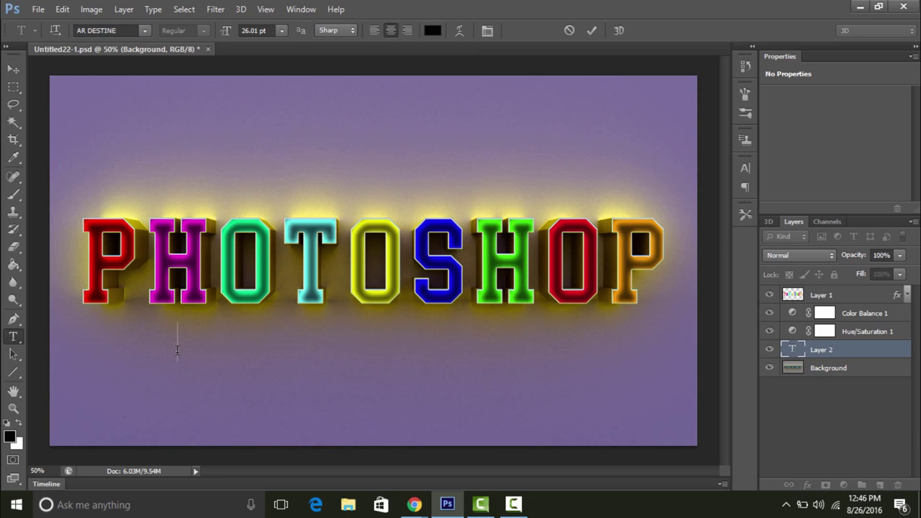
text(P)
key(BackSpace)
text(TU)
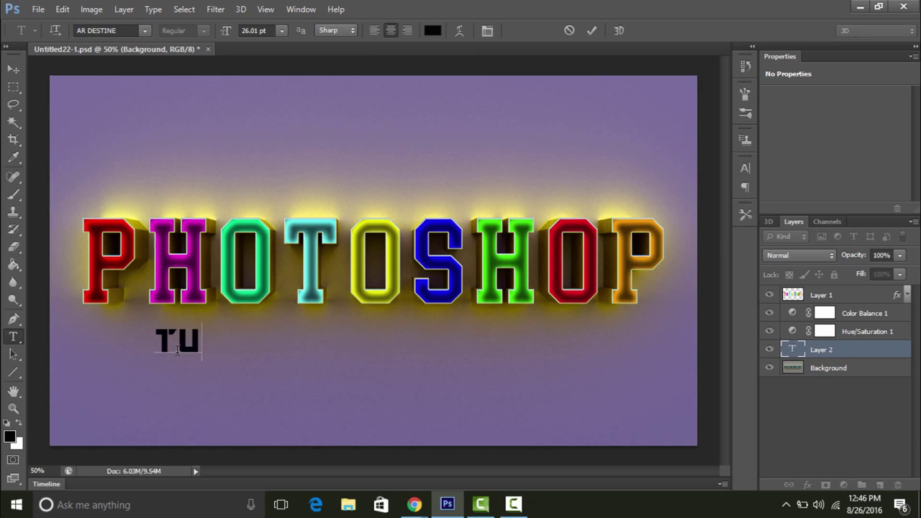
text(TORIAL)
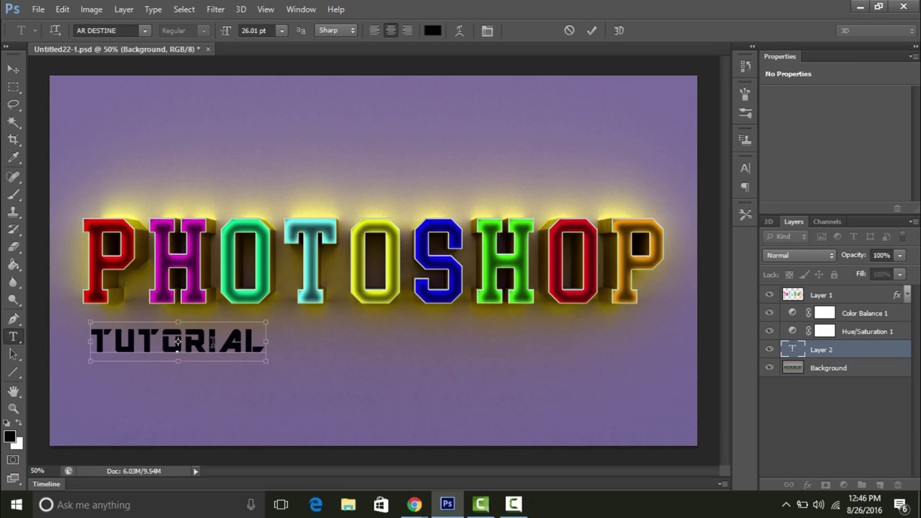
double_click(212, 344)
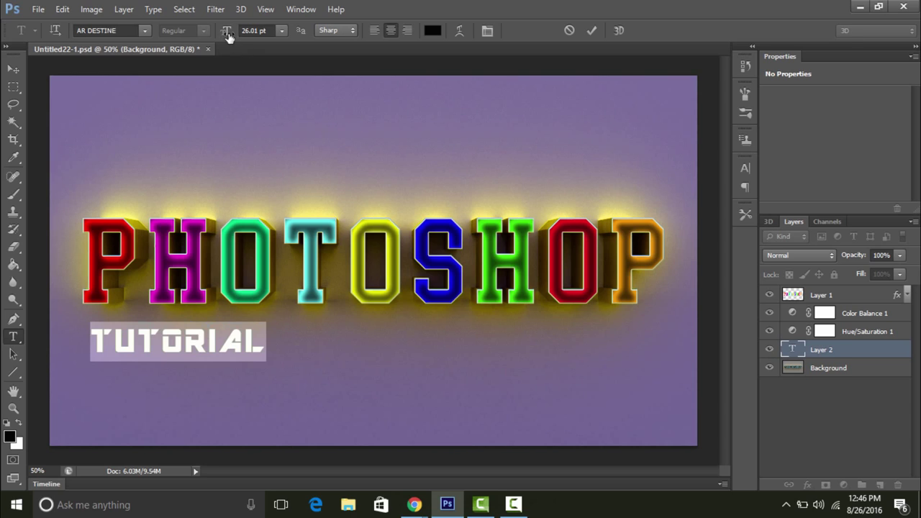
mouse_move(226, 32)
mouse_down()
mouse_move(218, 36)
mouse_move(225, 33)
mouse_up()
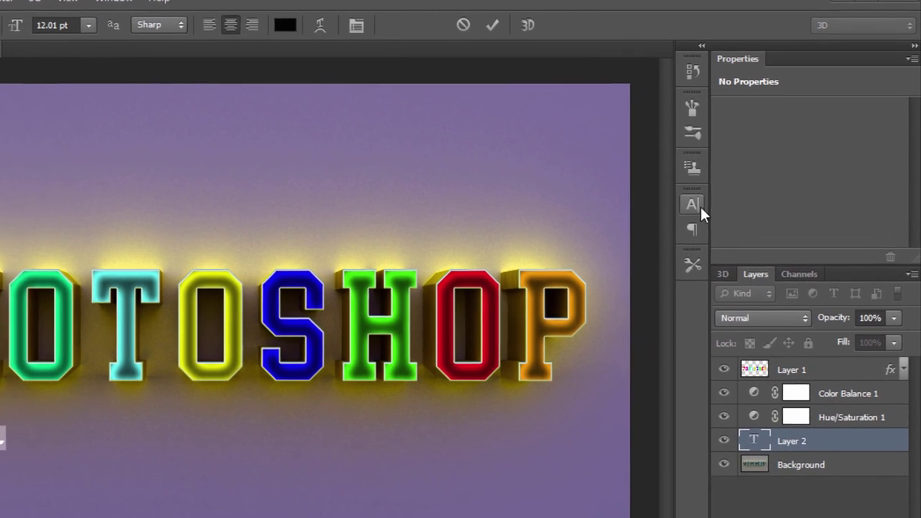
- Set TUTORIAL's leading to 42.01 pt and size to 13.01 pt, then commit the text
click(746, 169)
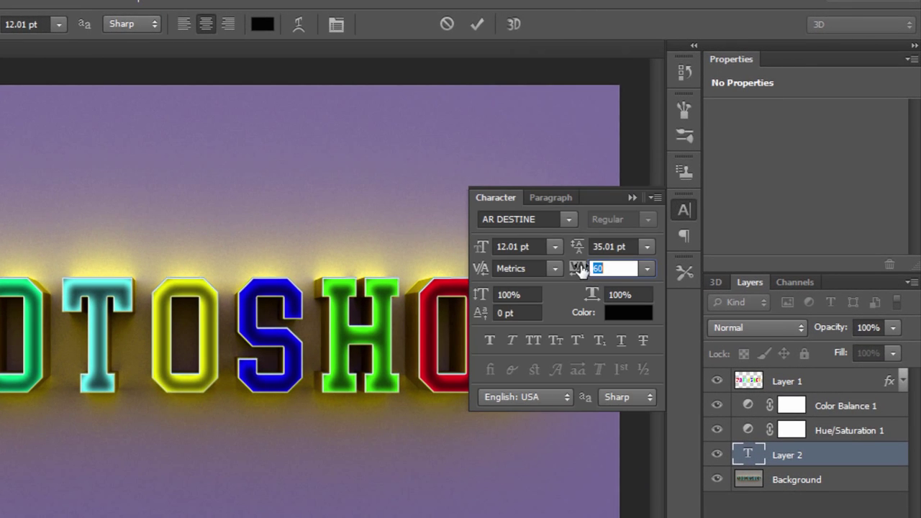
mouse_move(579, 255)
mouse_down()
mouse_move(599, 277)
mouse_move(591, 273)
mouse_up()
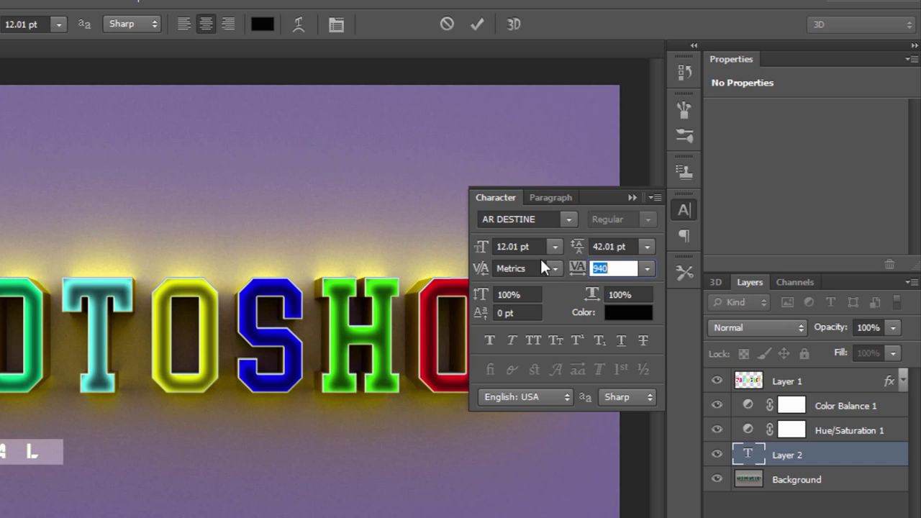
drag(482, 249, 483, 249)
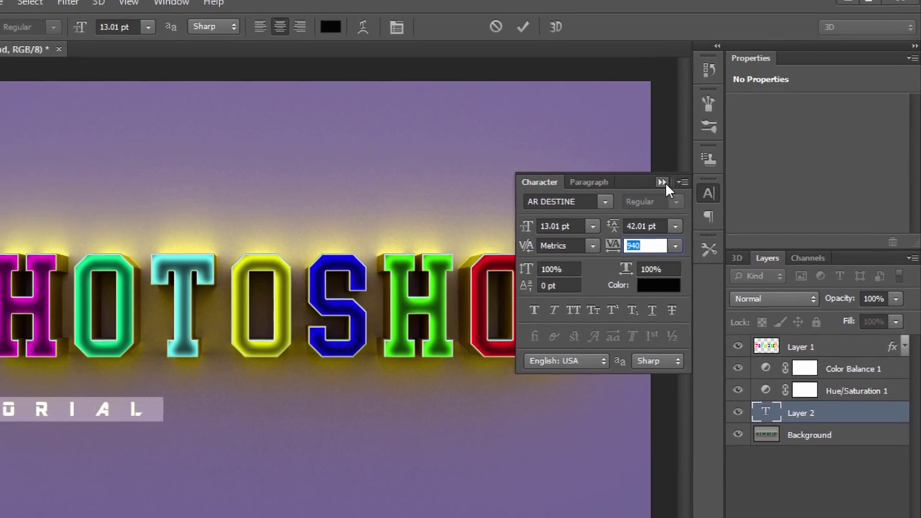
click(632, 197)
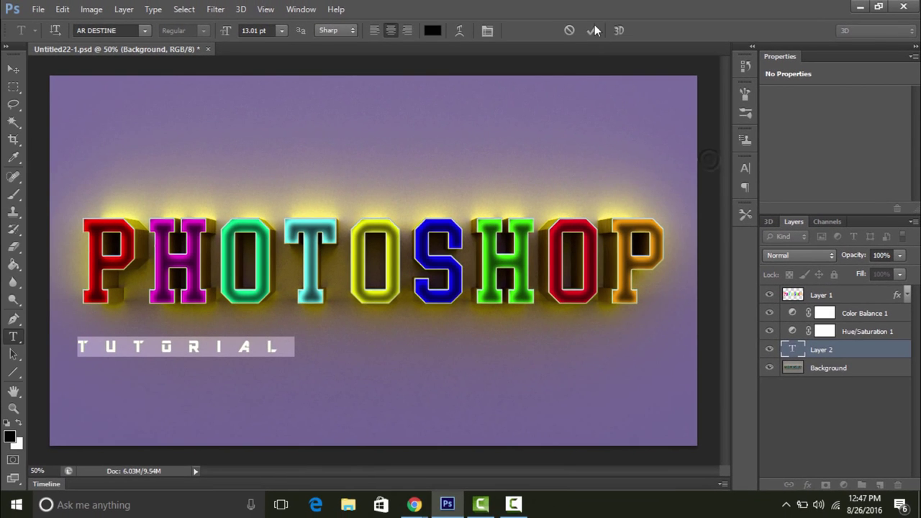
click(594, 36)
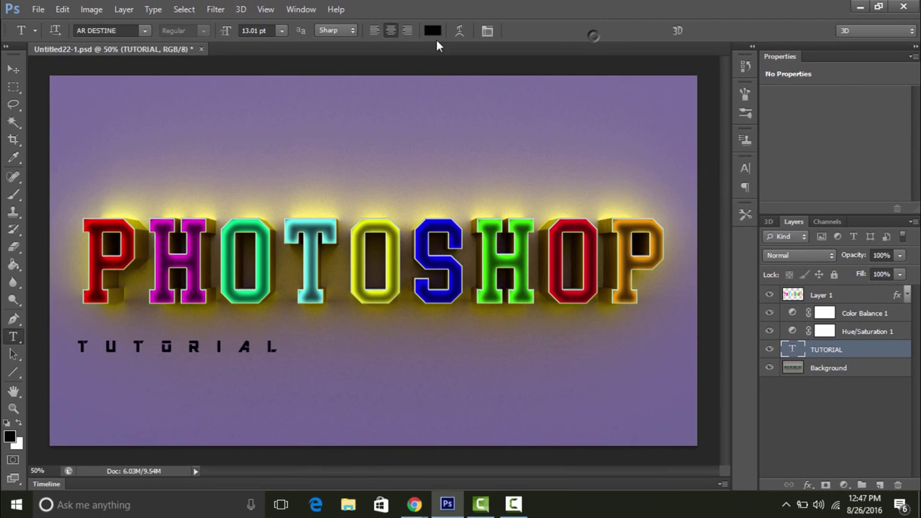
- Move the TUTORIAL layer to sit centred beneath PHOTOSHOP
click(13, 69)
drag(197, 353, 383, 357)
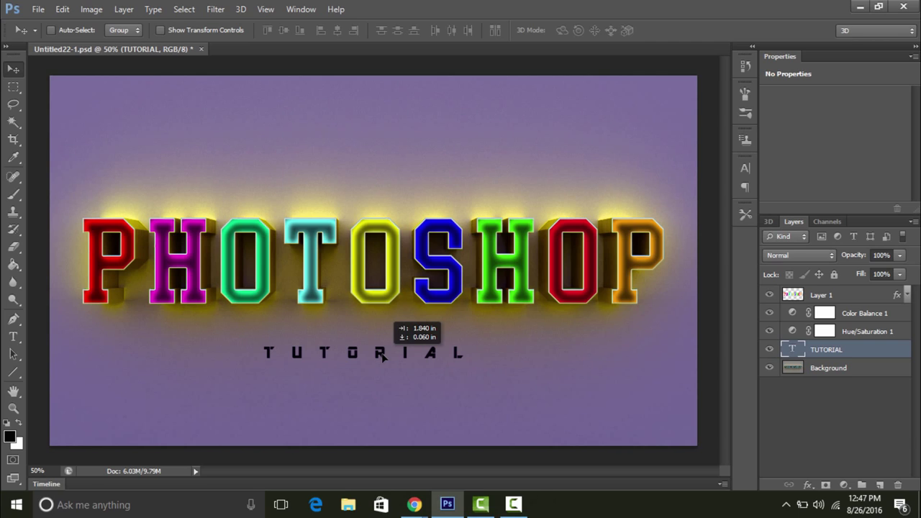
drag(382, 354, 382, 354)
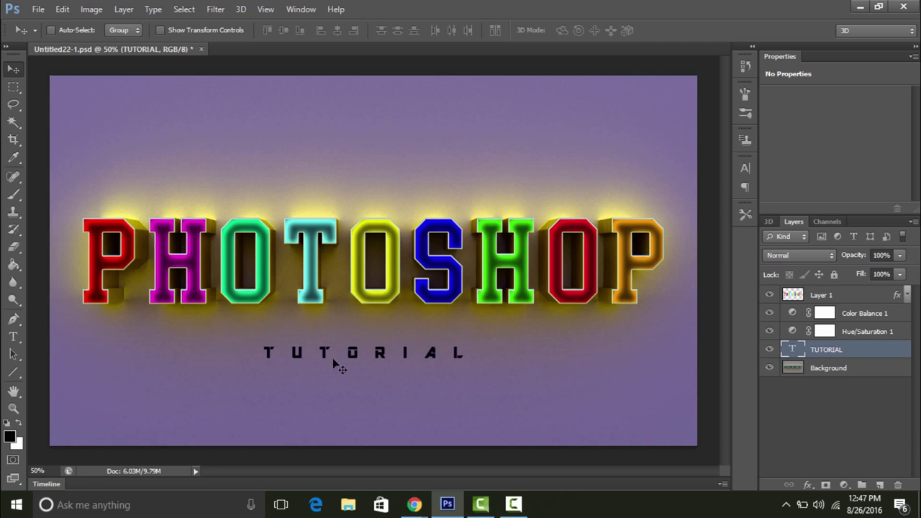
- Apply a Bevel & Emboss to TUTORIAL: Outer Bevel, Chisel Hard technique, 7 px size
double_click(902, 353)
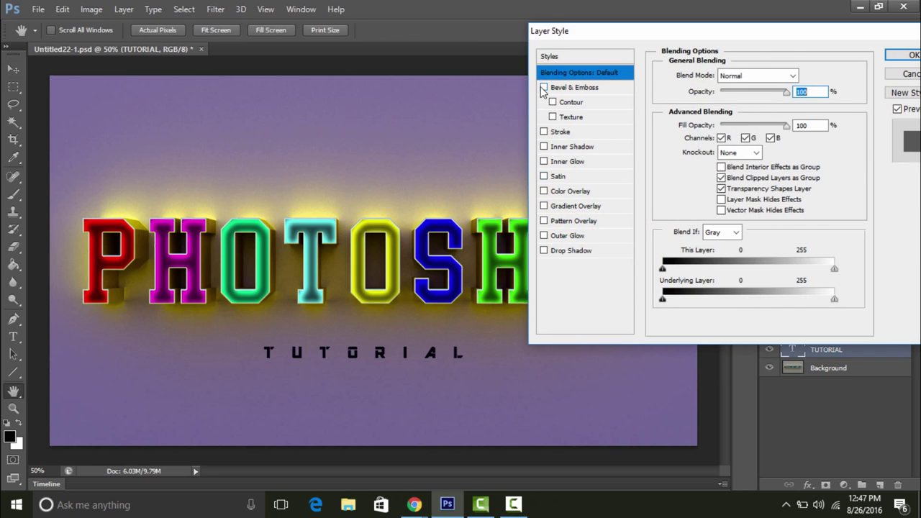
click(545, 87)
click(571, 88)
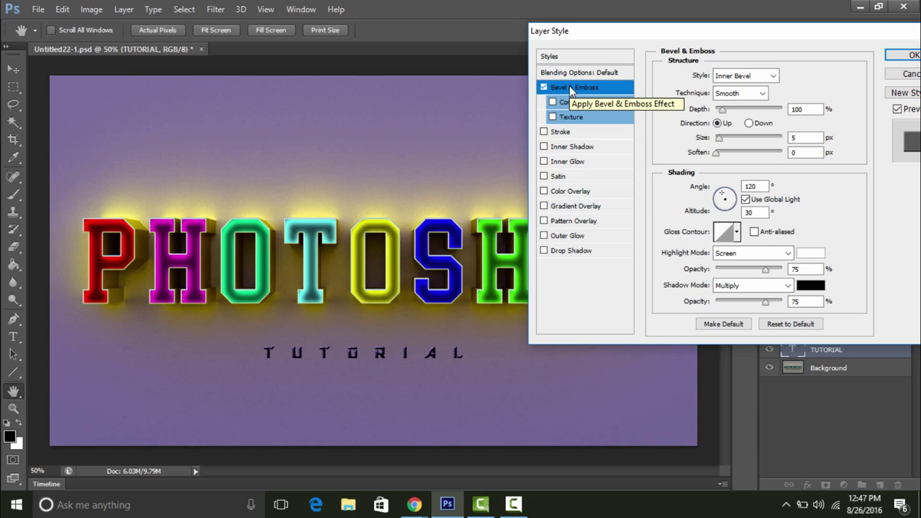
click(729, 77)
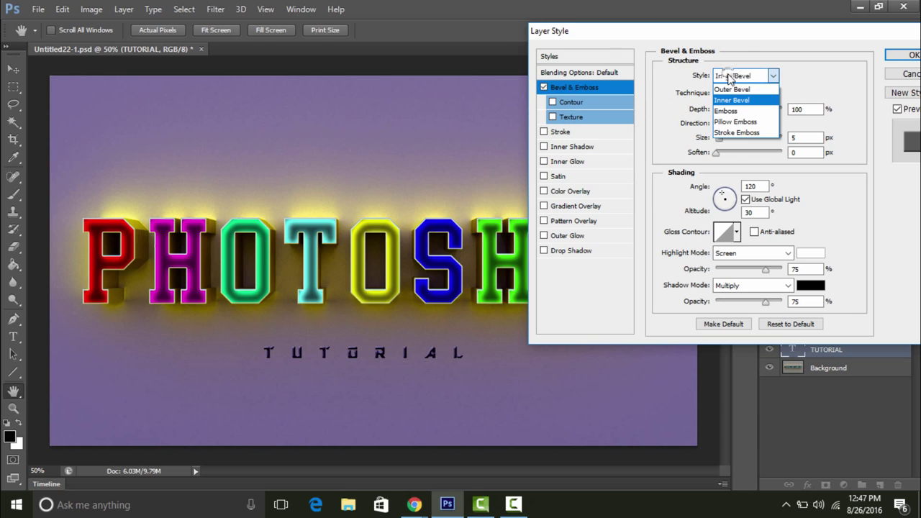
click(731, 90)
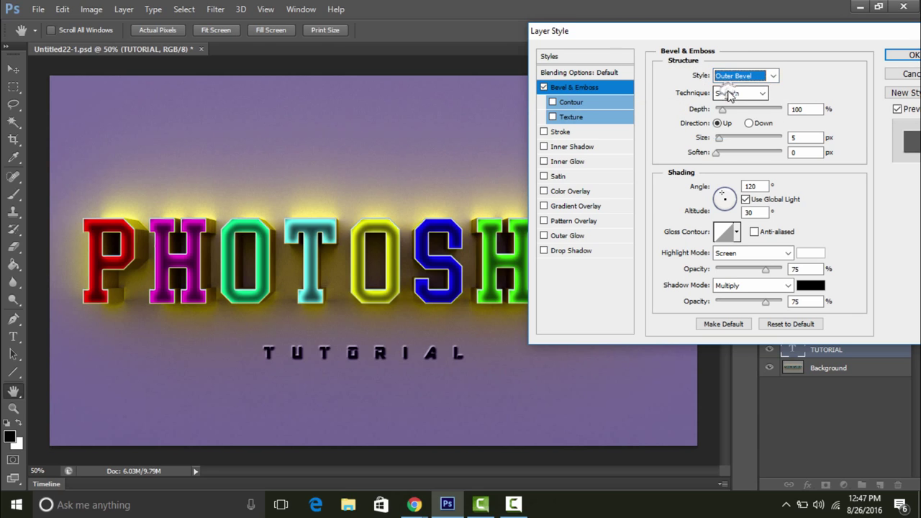
click(737, 95)
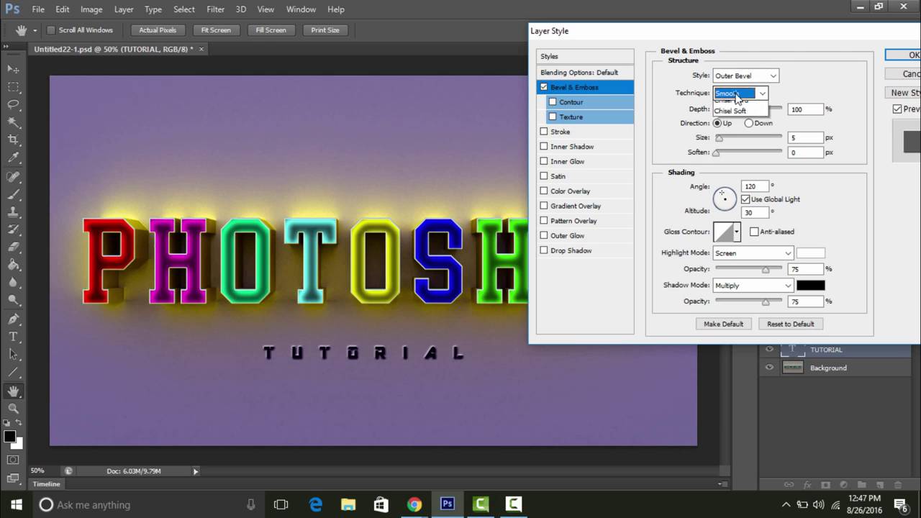
click(731, 119)
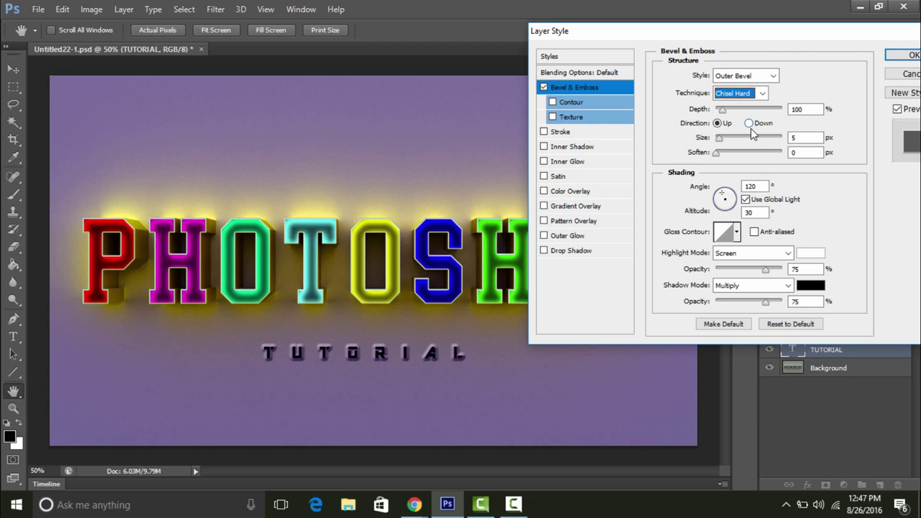
double_click(793, 137)
text(7)
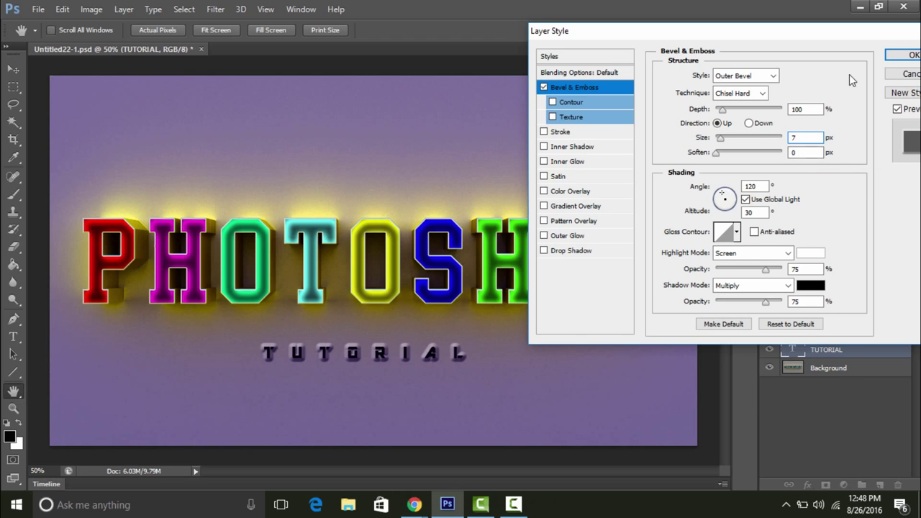
click(896, 57)
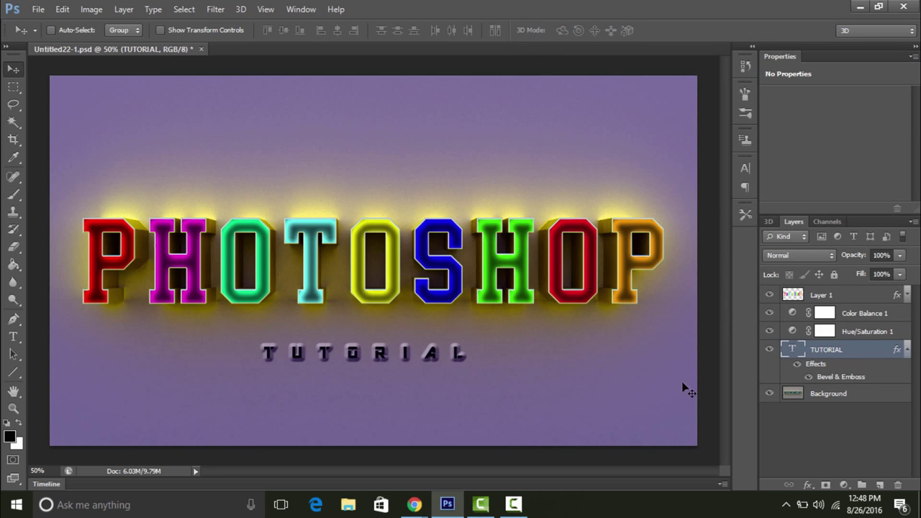
click(907, 349)
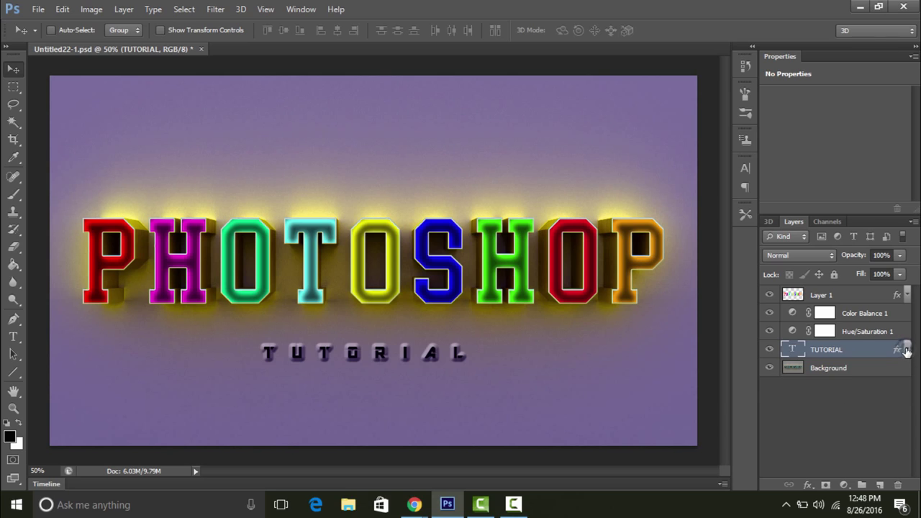
- Draw a thin horizontal line across the canvas with the Line Tool above the Background layer
click(856, 370)
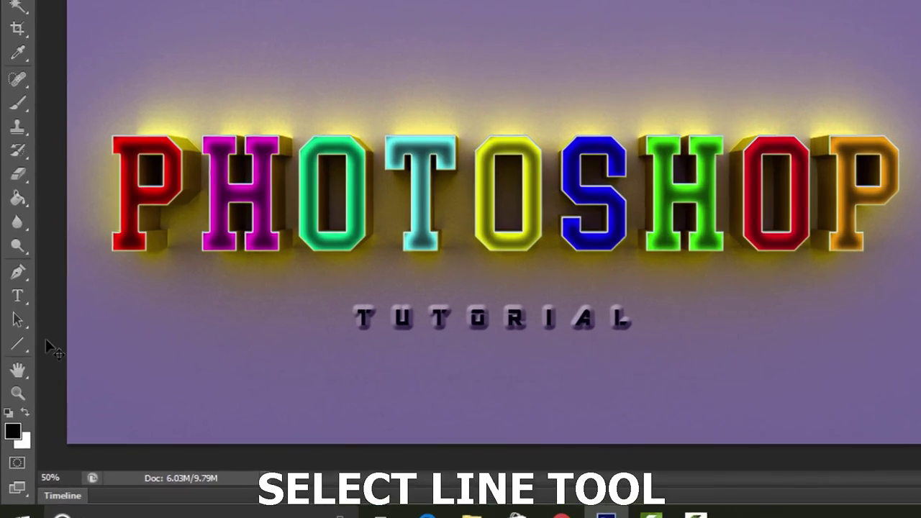
click(15, 369)
right_click(28, 317)
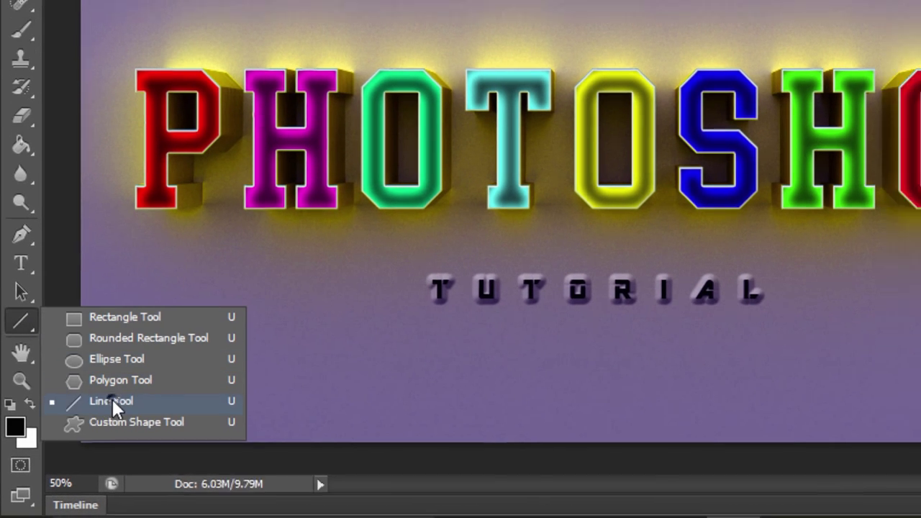
click(114, 400)
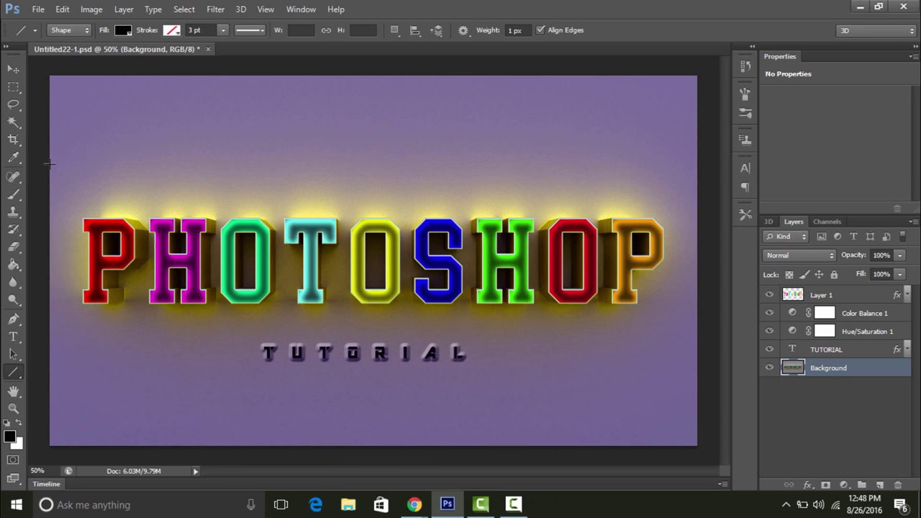
drag(60, 165, 697, 169)
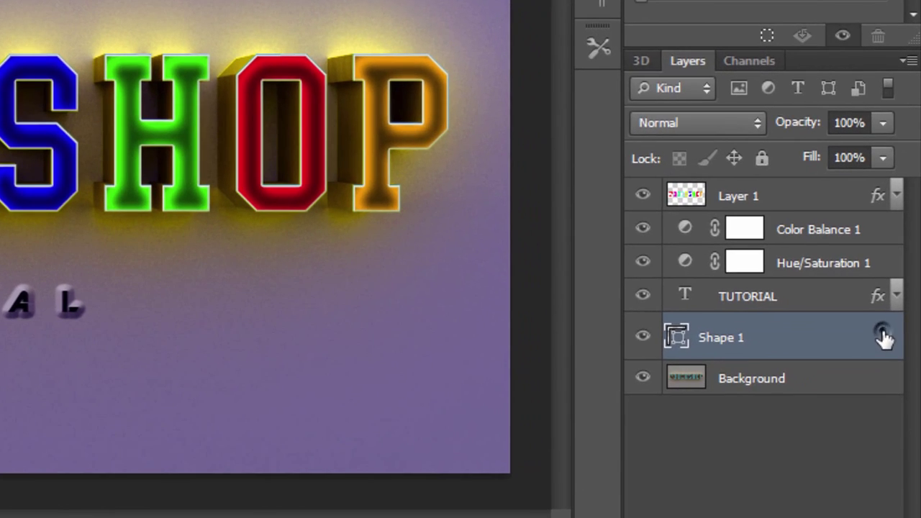
- Give the Shape 1 line a Pillow Emboss bevel with Smooth technique, after trying Chisel Hard
double_click(885, 338)
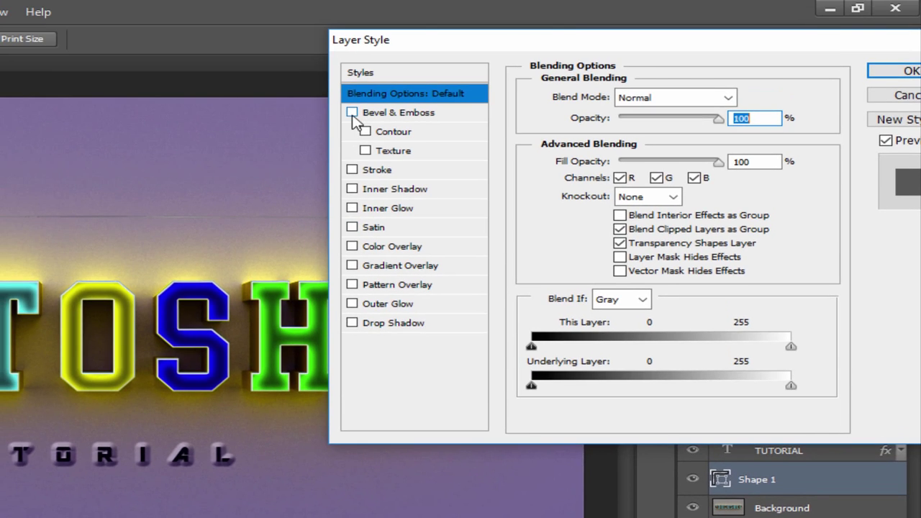
click(380, 114)
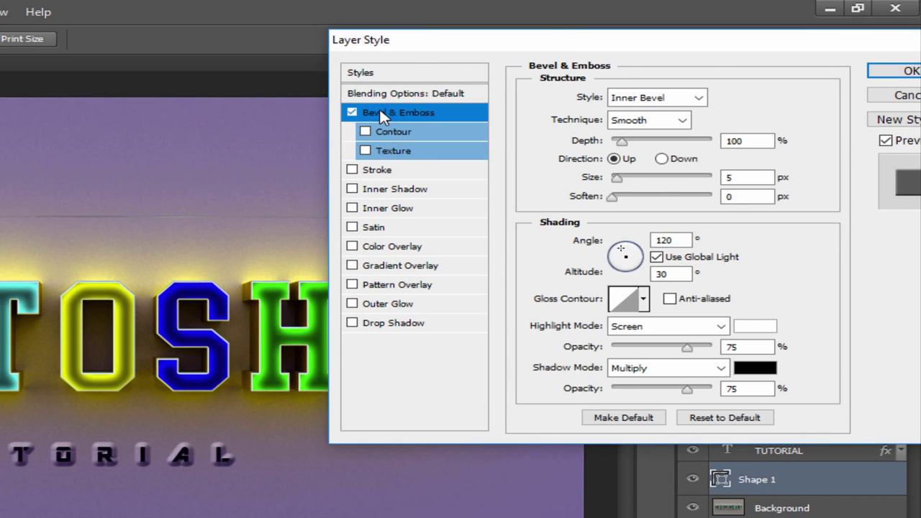
click(658, 101)
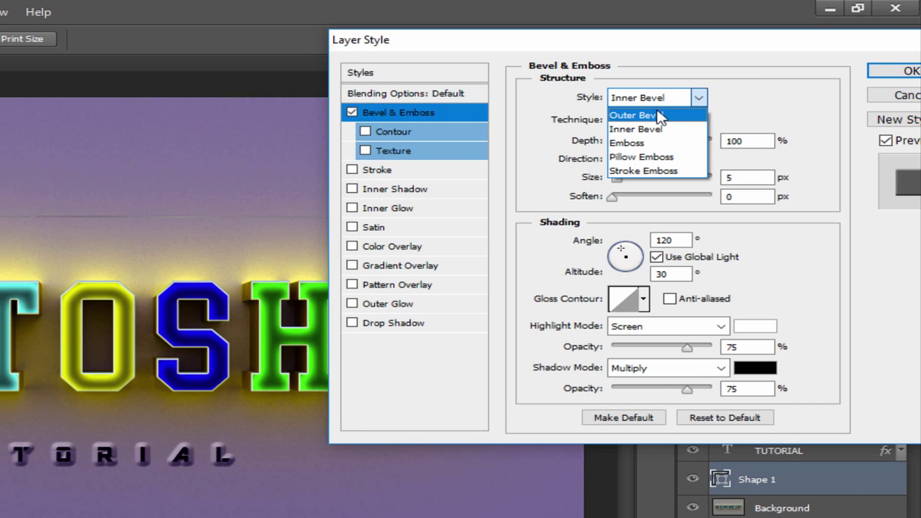
click(644, 157)
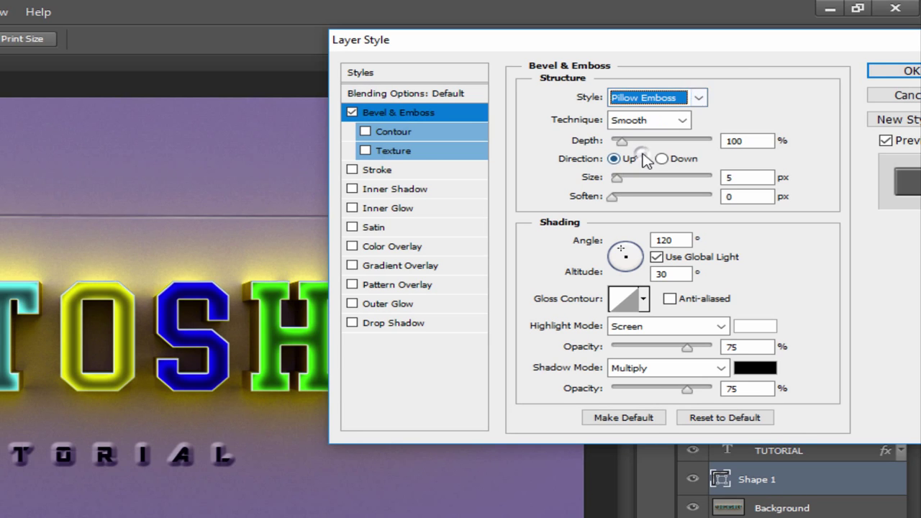
click(653, 129)
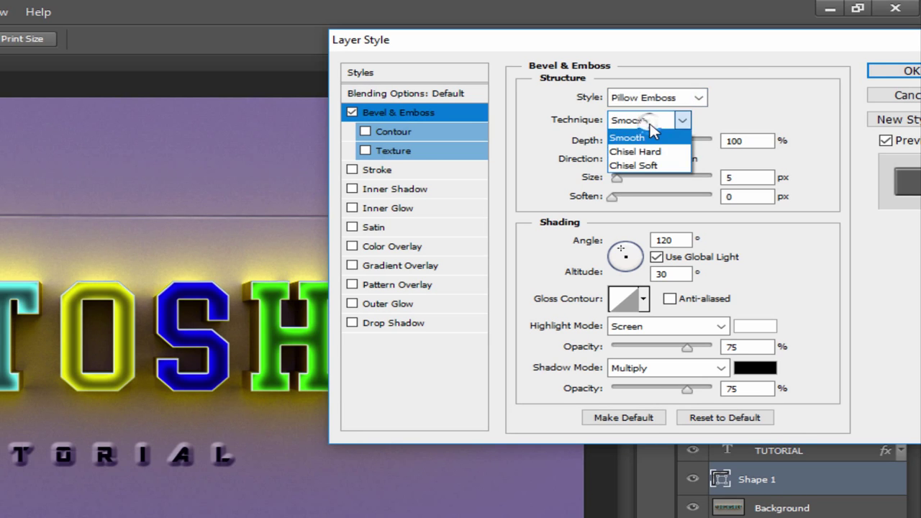
click(651, 151)
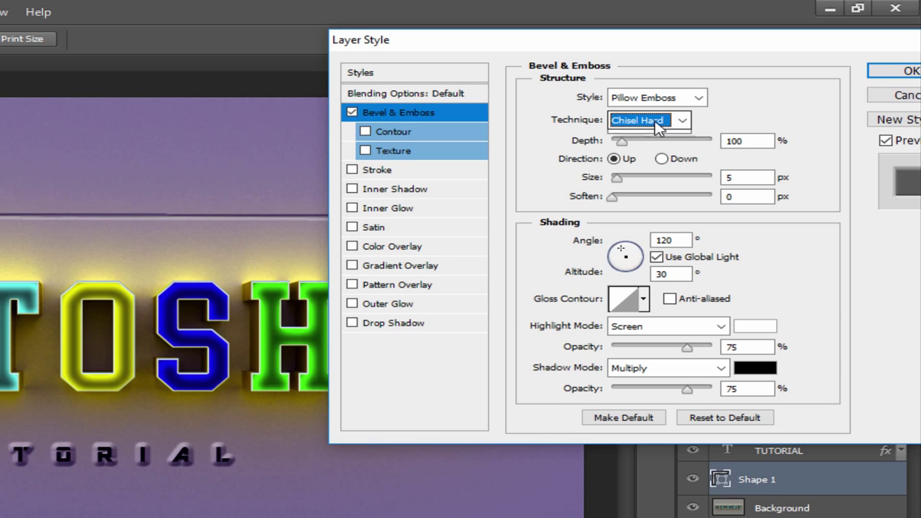
click(658, 121)
click(646, 139)
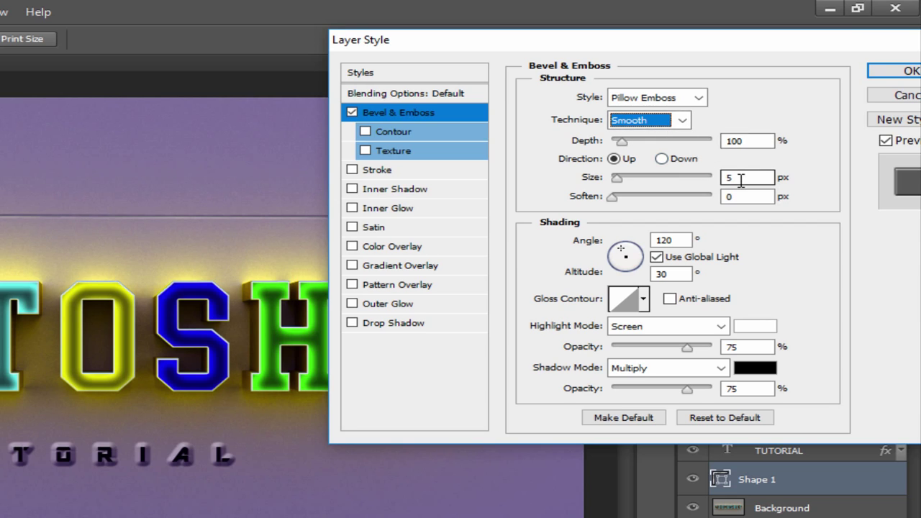
- Enlarge the line's Pillow Emboss bevel size, raise Depth to 429%, and apply it
drag(618, 180, 625, 182)
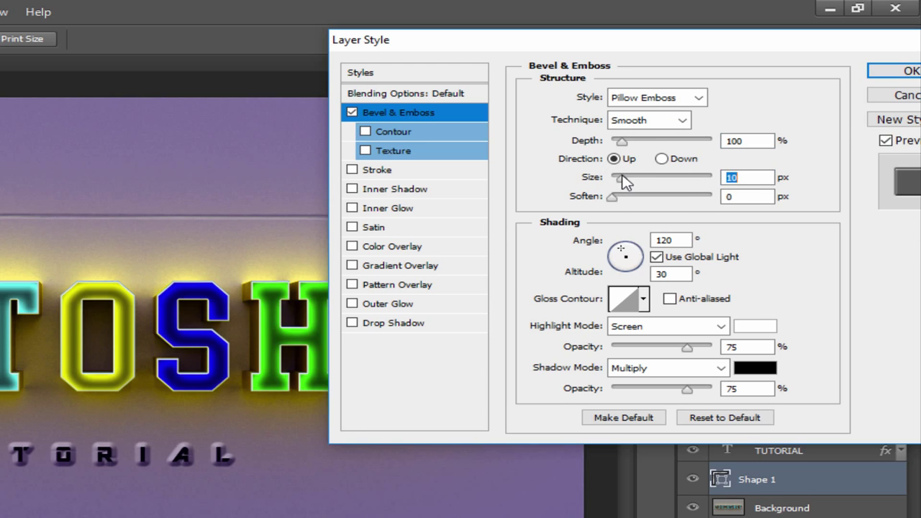
drag(622, 141, 655, 146)
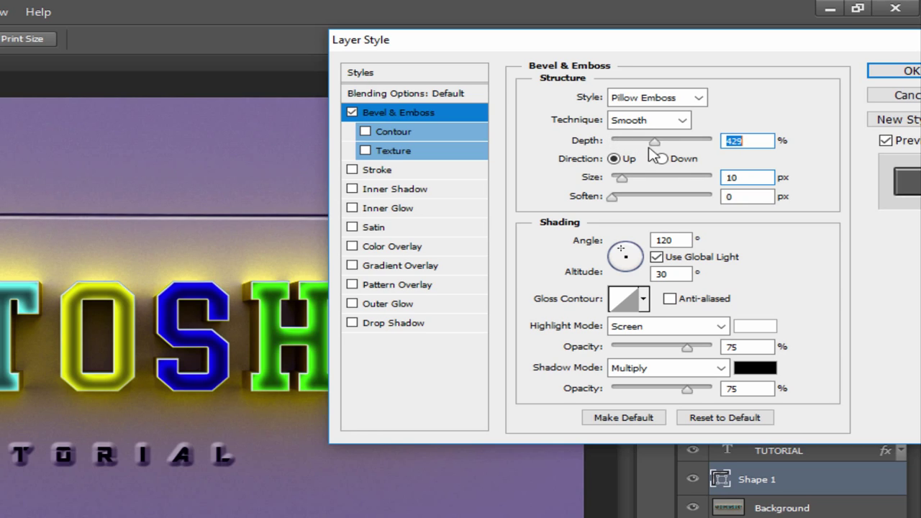
drag(622, 173, 622, 176)
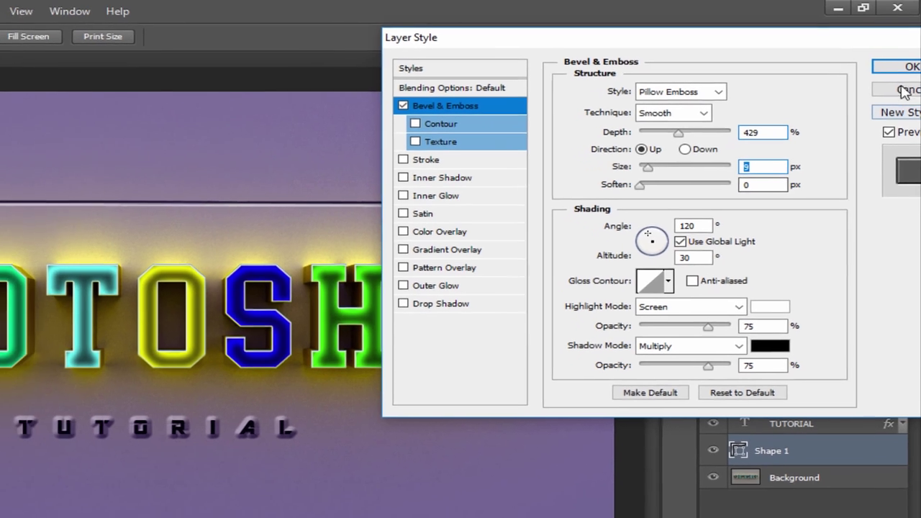
click(904, 90)
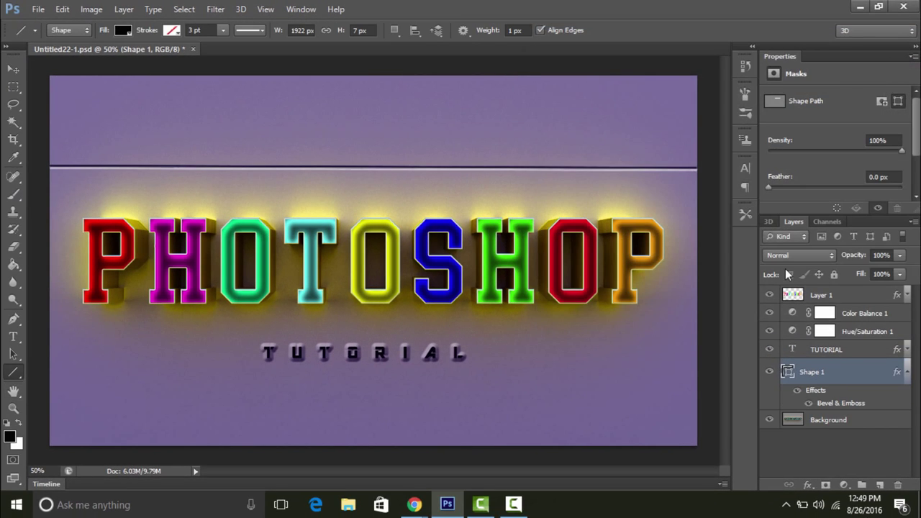
- Duplicate Shape 1 twice, moving one copy below PHOTOSHOP and the other lower still
click(906, 379)
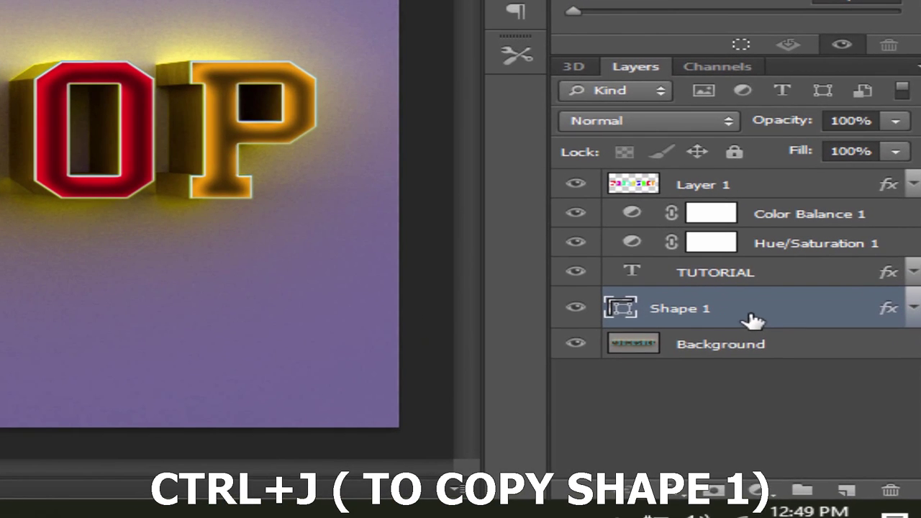
key(ctrl+j)
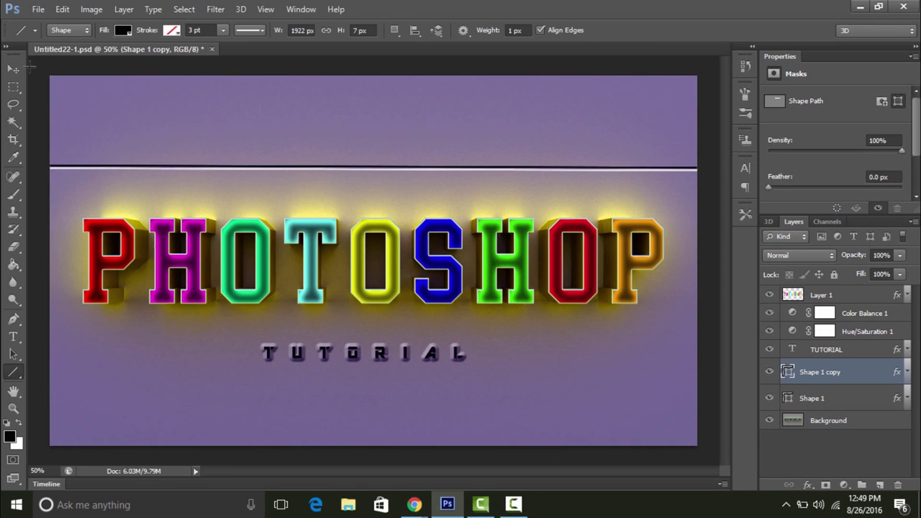
click(13, 68)
mouse_move(170, 169)
mouse_down()
mouse_move(181, 330)
mouse_move(173, 336)
mouse_up()
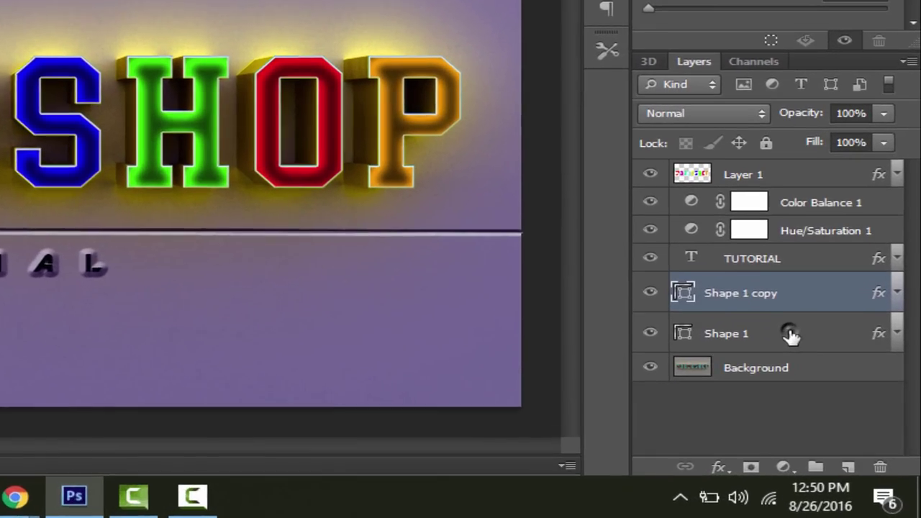
click(850, 398)
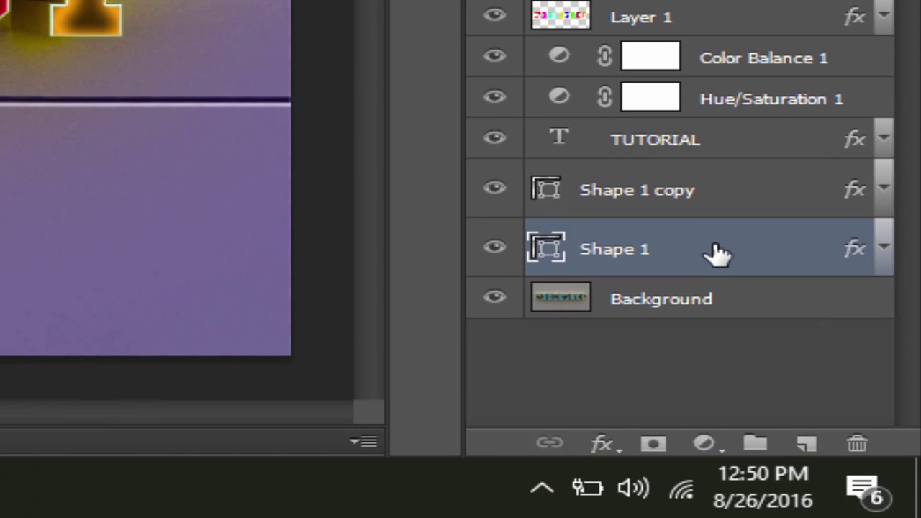
key(ctrl+j)
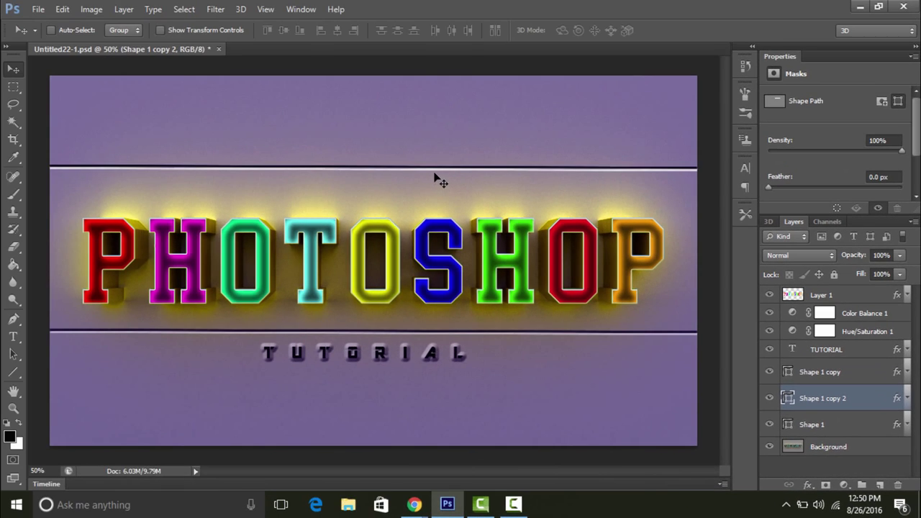
mouse_move(435, 174)
mouse_down()
mouse_move(426, 393)
mouse_move(434, 382)
mouse_up()
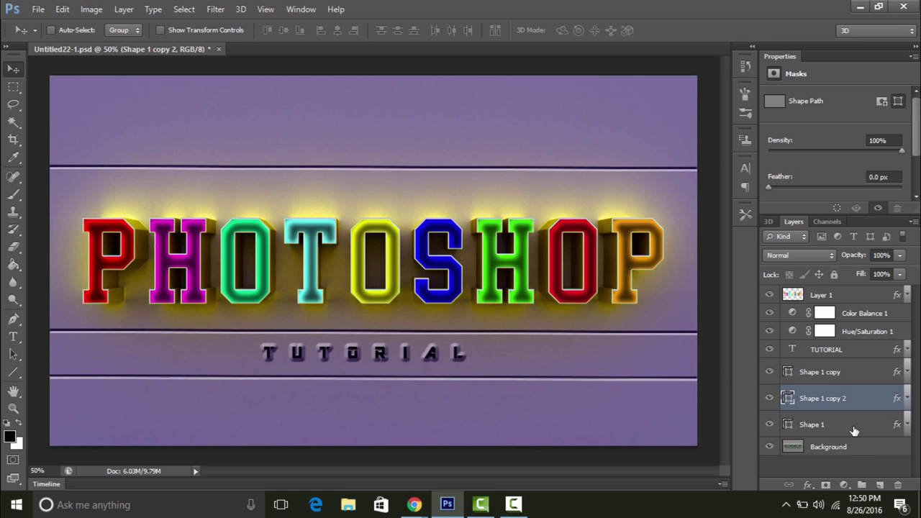
- Draw a small circle custom shape above Background in the top-left corner
click(844, 449)
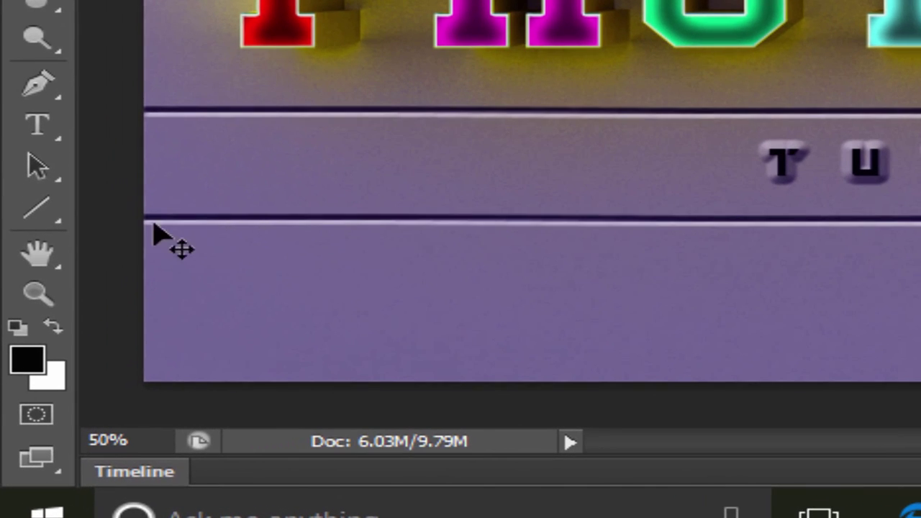
right_click(62, 220)
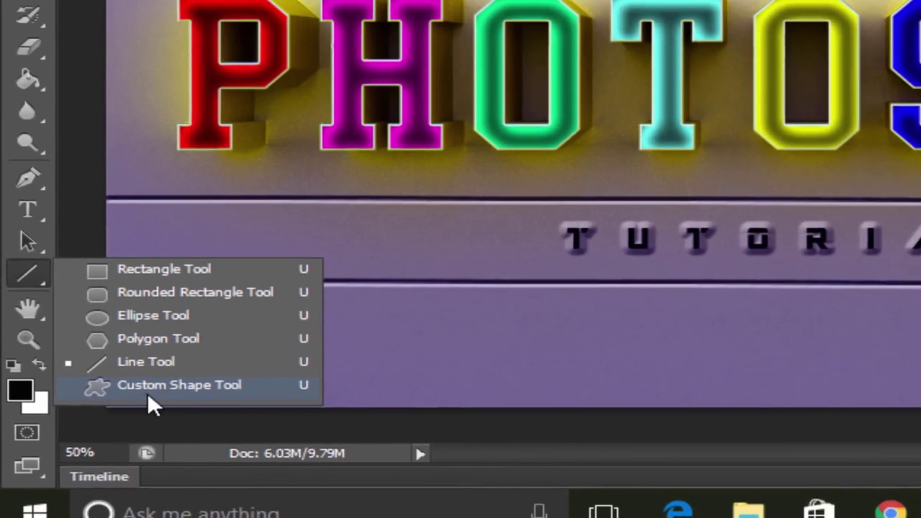
click(233, 360)
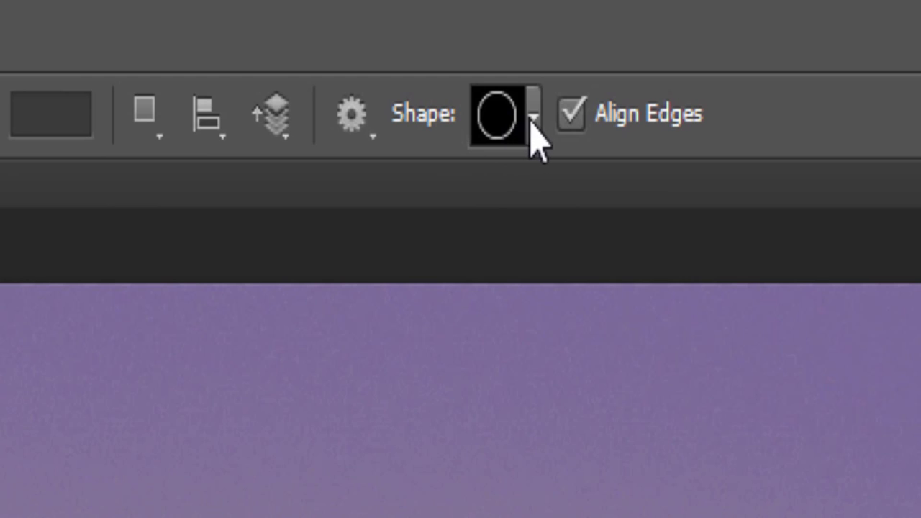
click(525, 46)
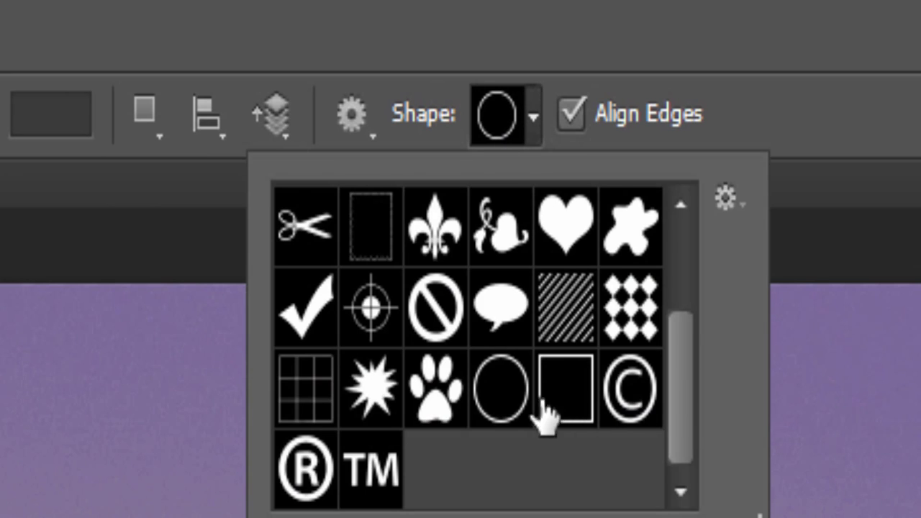
click(508, 413)
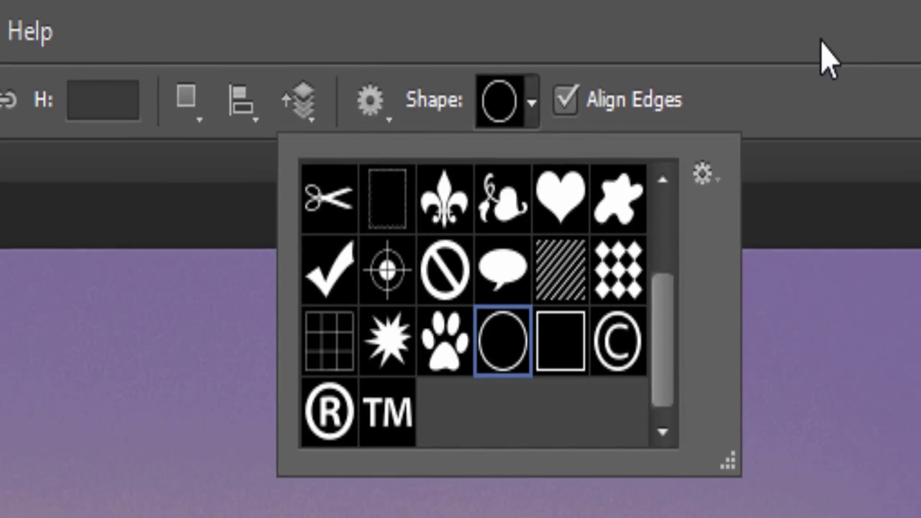
click(628, 22)
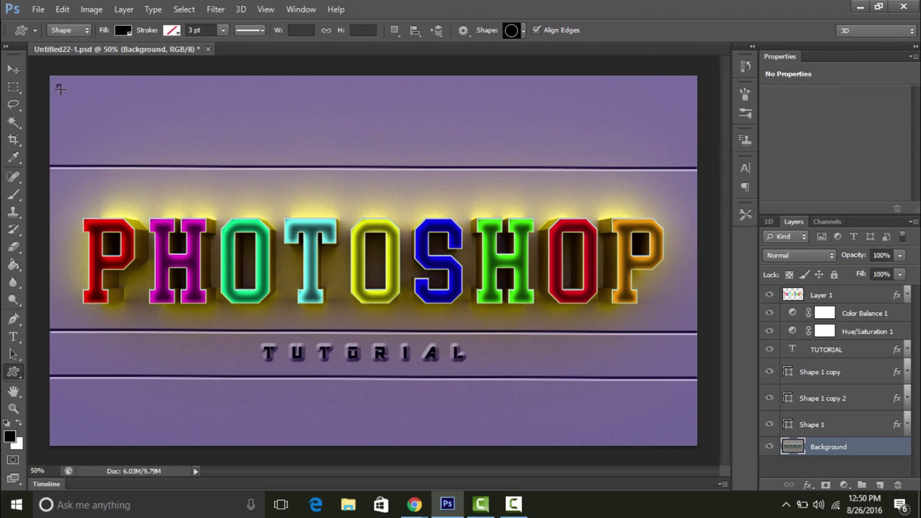
drag(59, 88, 85, 108)
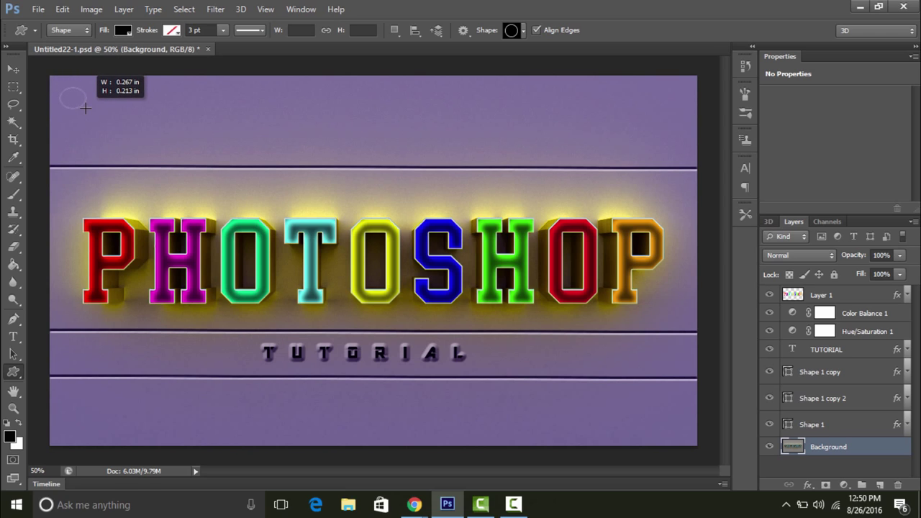
drag(85, 108, 84, 108)
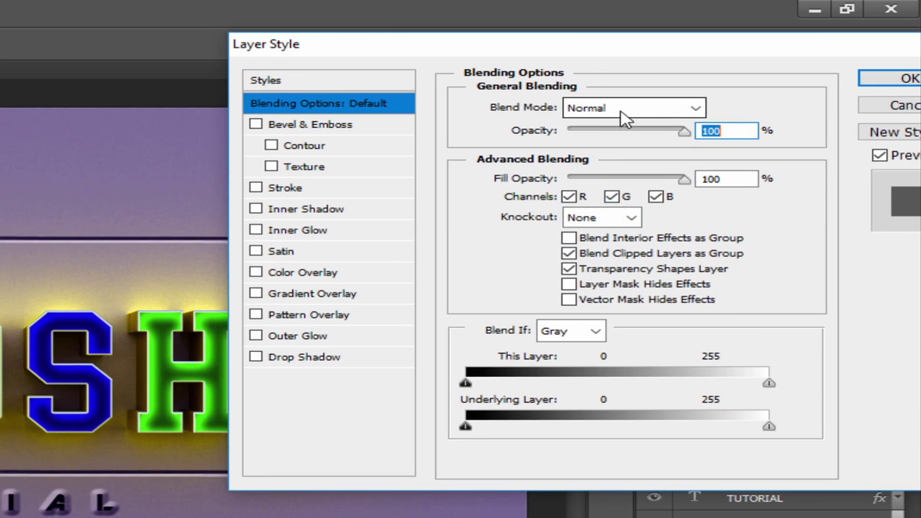
- Enable Bevel & Emboss on the circle with Pillow Emboss style and Chisel Hard technique
click(622, 110)
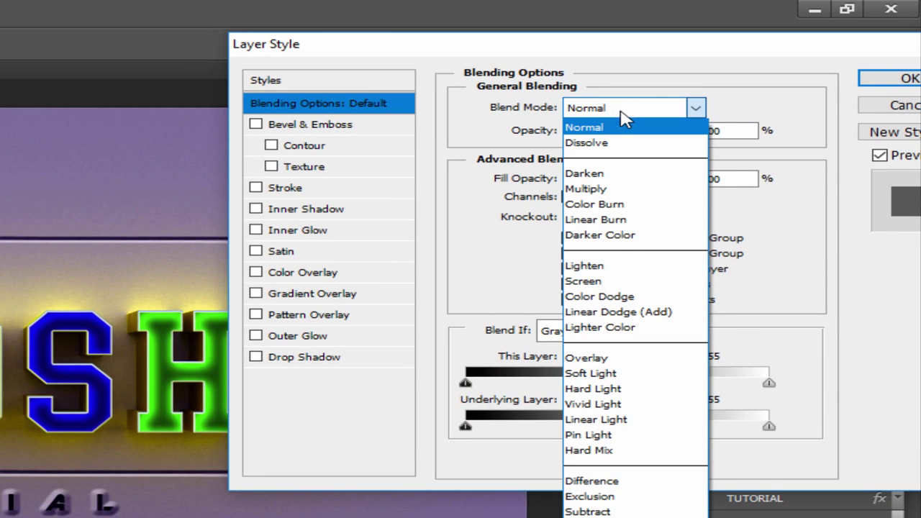
click(621, 112)
click(256, 124)
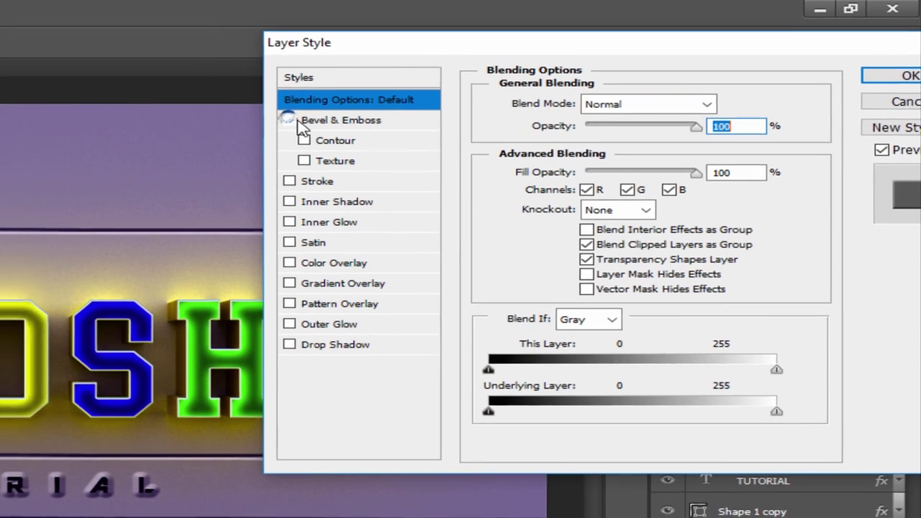
click(382, 112)
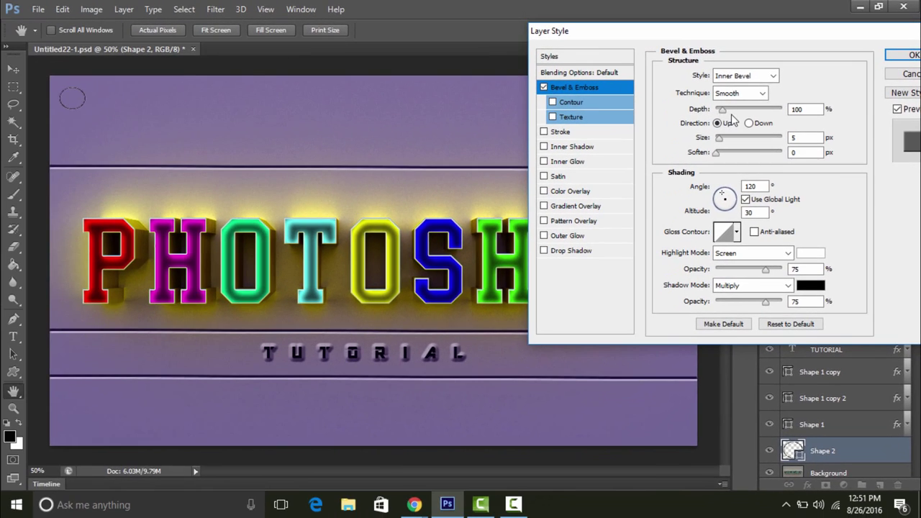
click(735, 76)
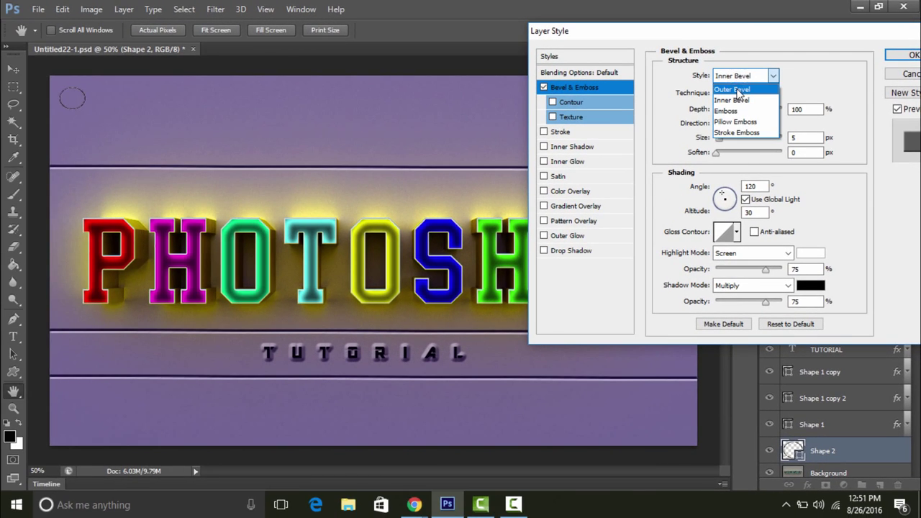
click(734, 89)
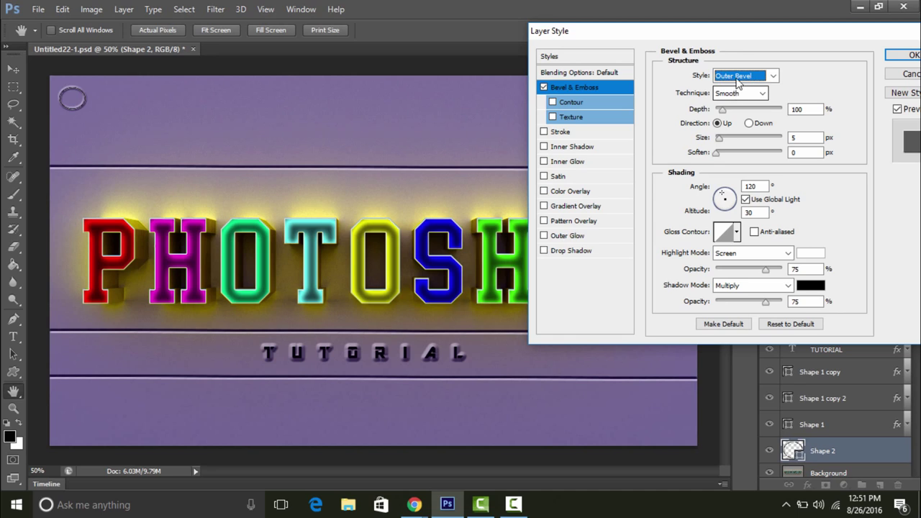
click(738, 81)
click(739, 121)
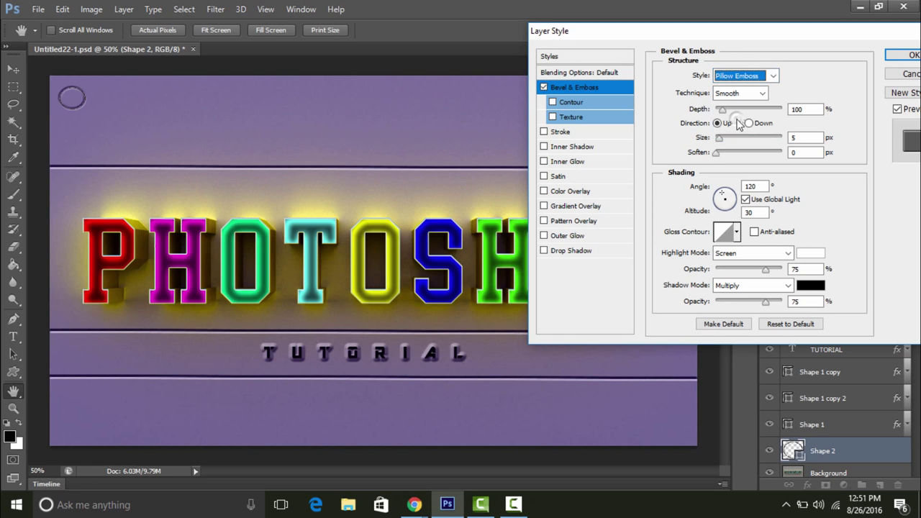
click(730, 96)
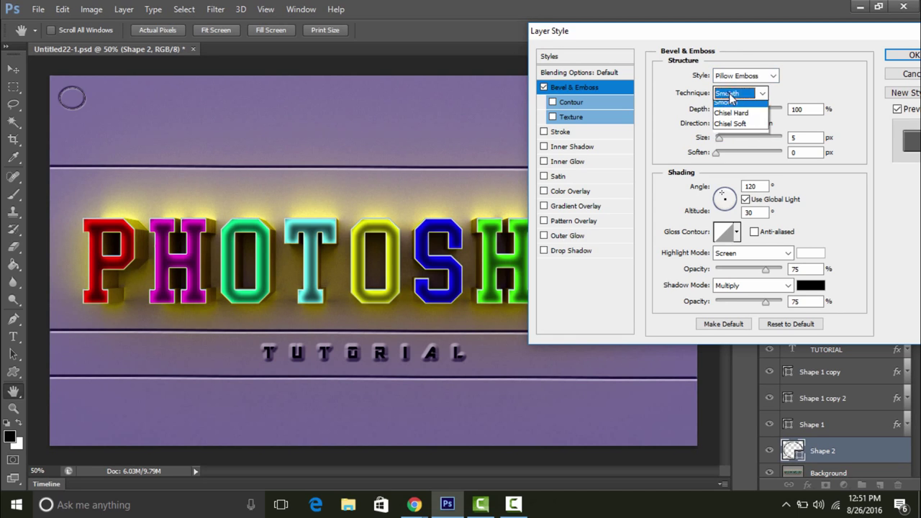
click(731, 113)
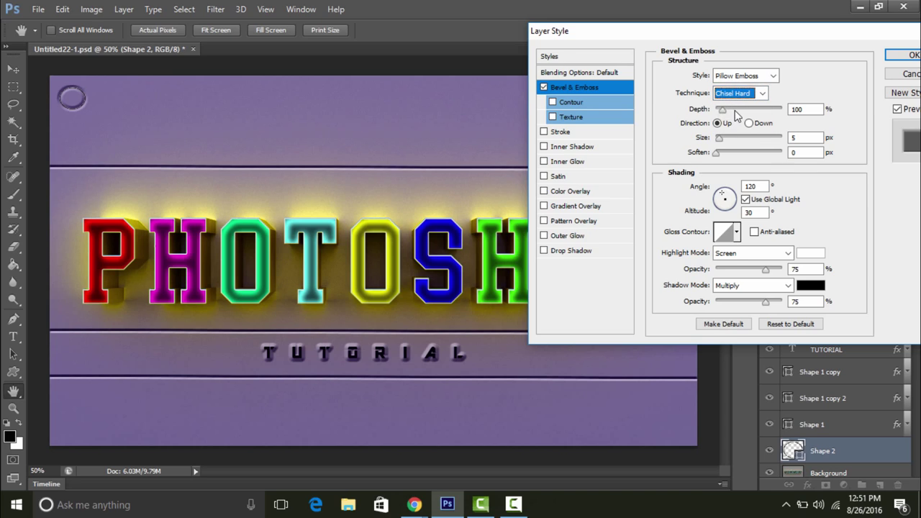
- Deepen the bevel to 215% with Direction Up, adjust Soften, and apply
drag(724, 111, 729, 111)
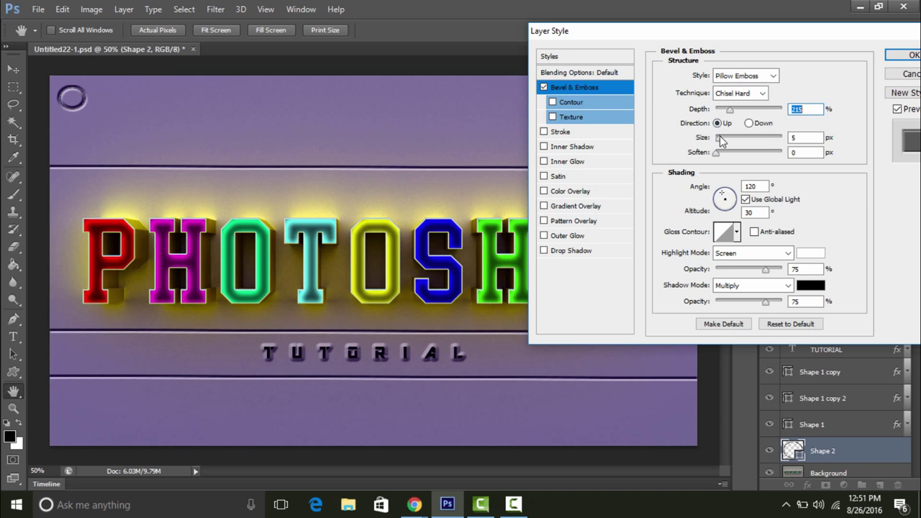
click(750, 124)
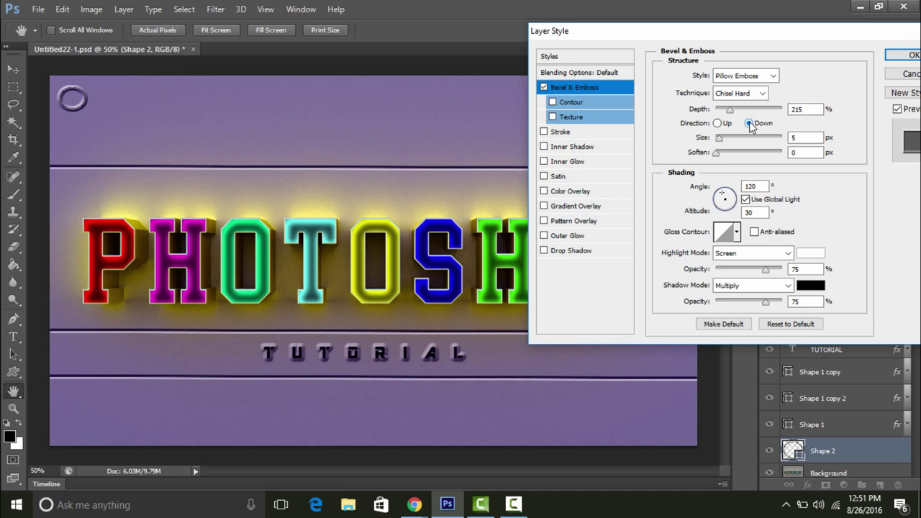
click(721, 124)
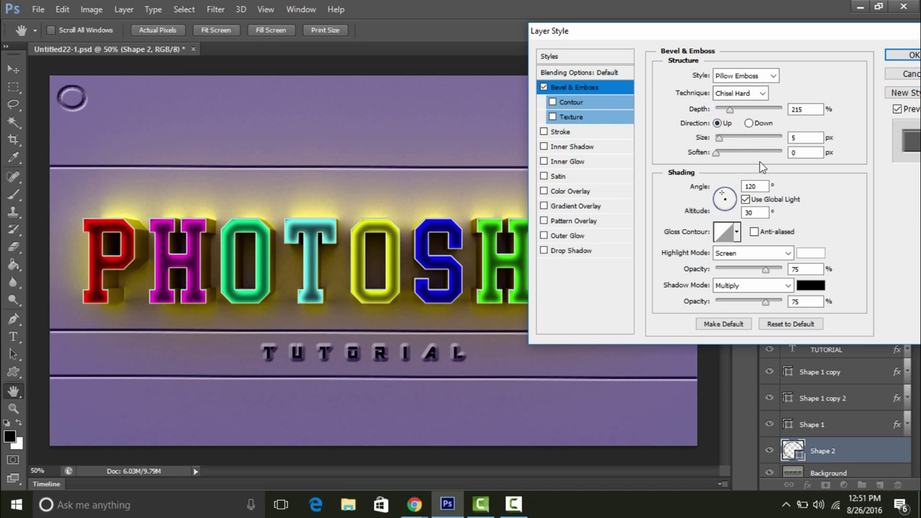
click(718, 155)
click(909, 57)
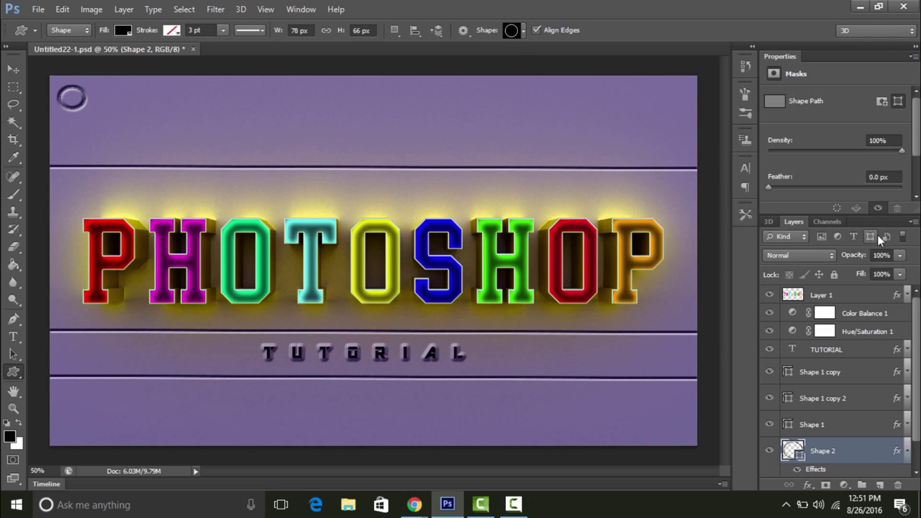
- Collapse Shape 2's effects list and make the Background layer active
scroll(835, 382, down, 1)
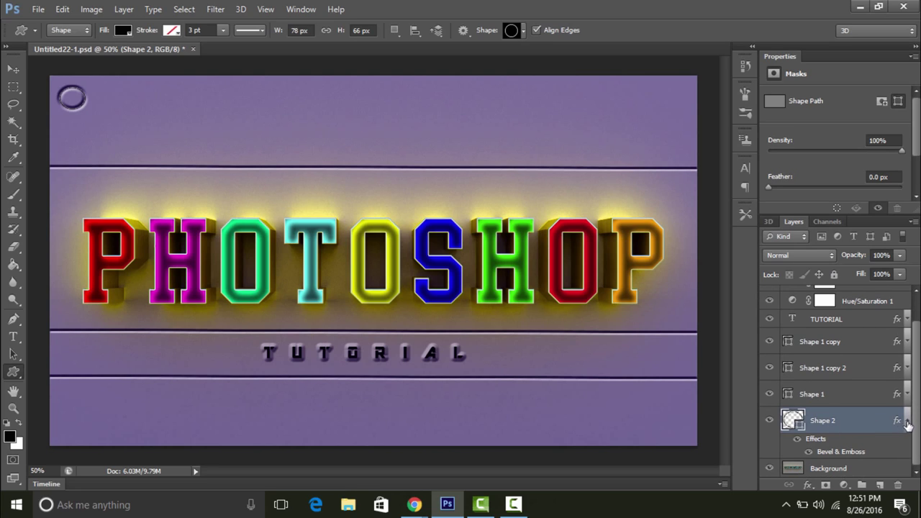
click(907, 422)
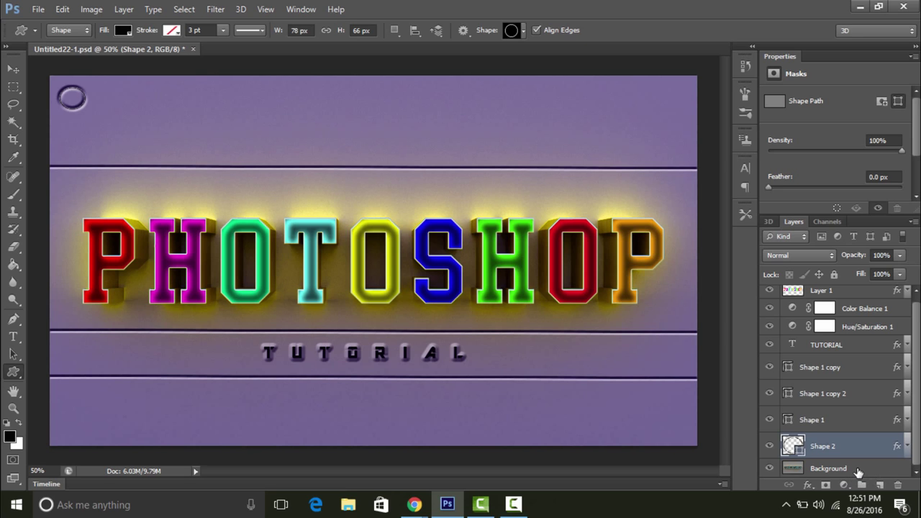
click(858, 471)
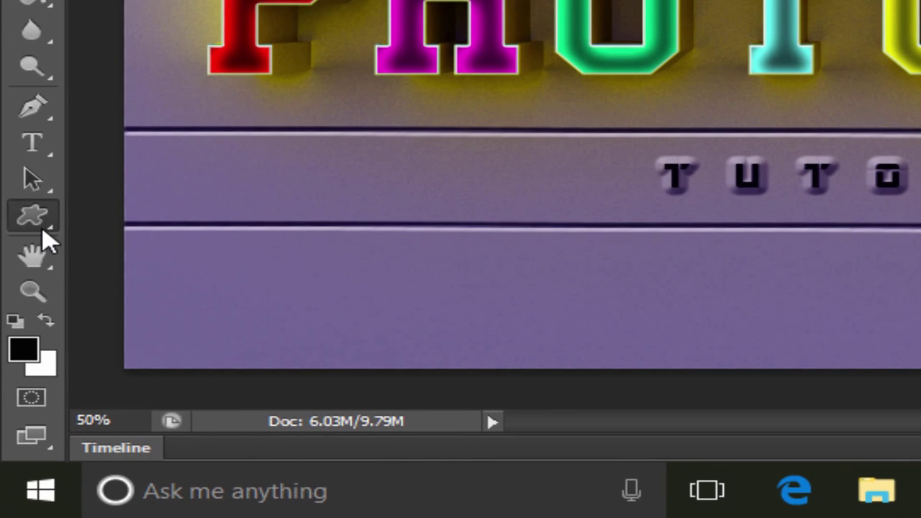
- Draw a horizontal line across the top-left screw head as its slot
right_click(43, 217)
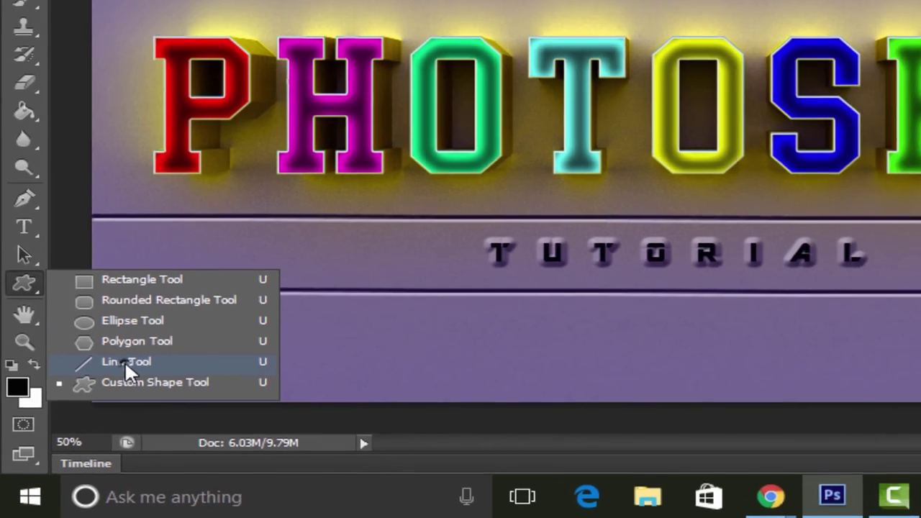
click(125, 360)
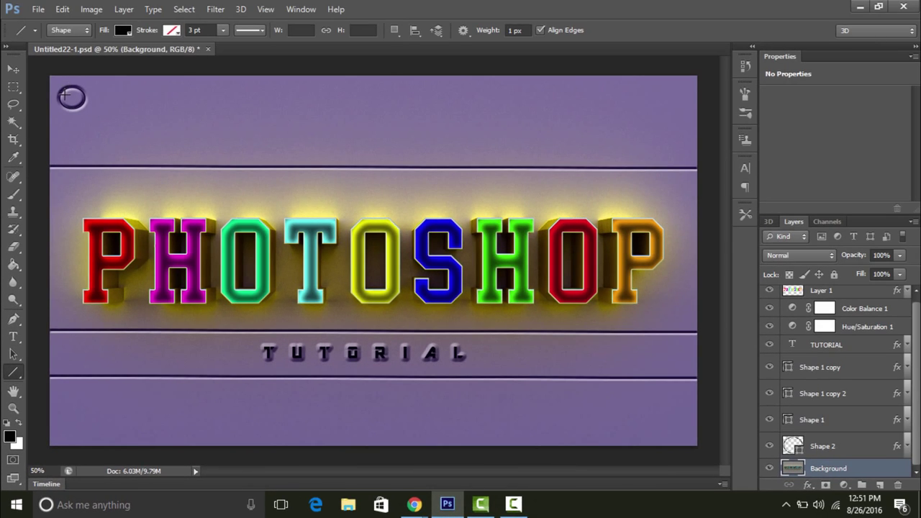
drag(62, 96, 86, 96)
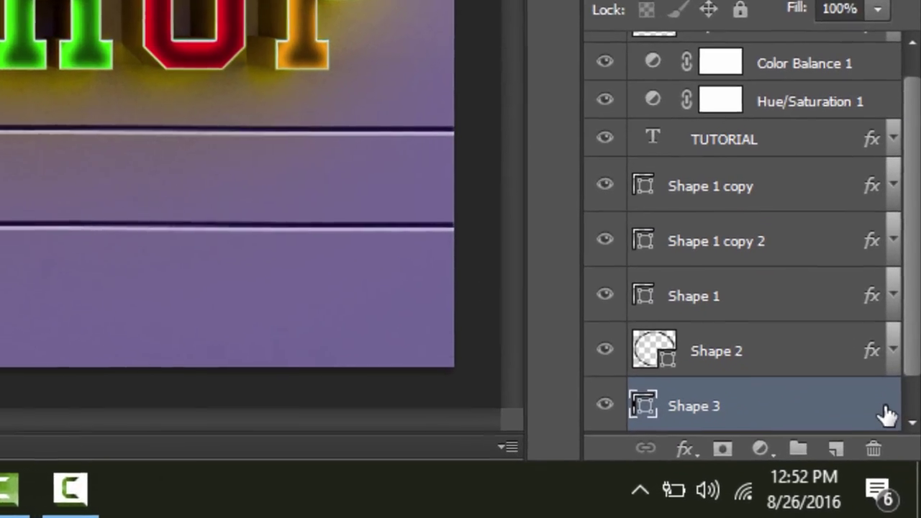
- Give Shape 3 a Pillow Emboss, Smooth bevel with 286% depth and 6 px size
click(901, 465)
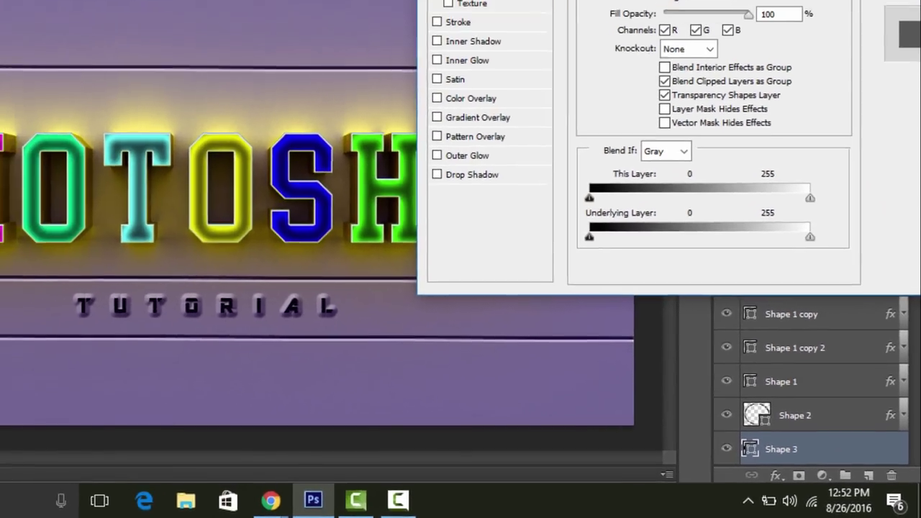
click(545, 88)
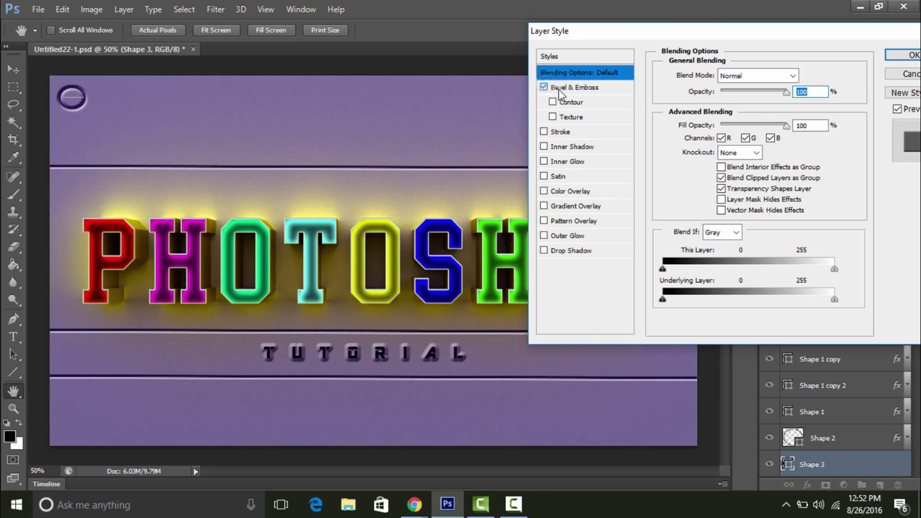
click(551, 88)
click(745, 76)
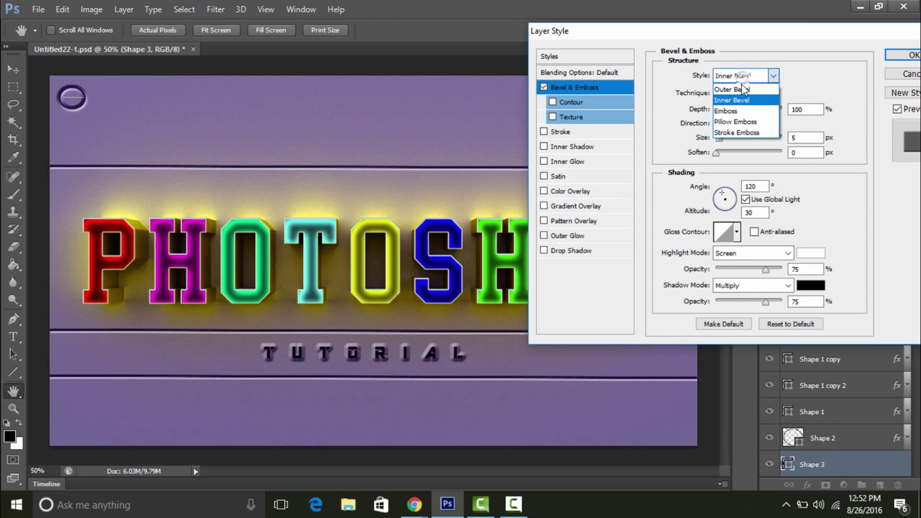
click(736, 123)
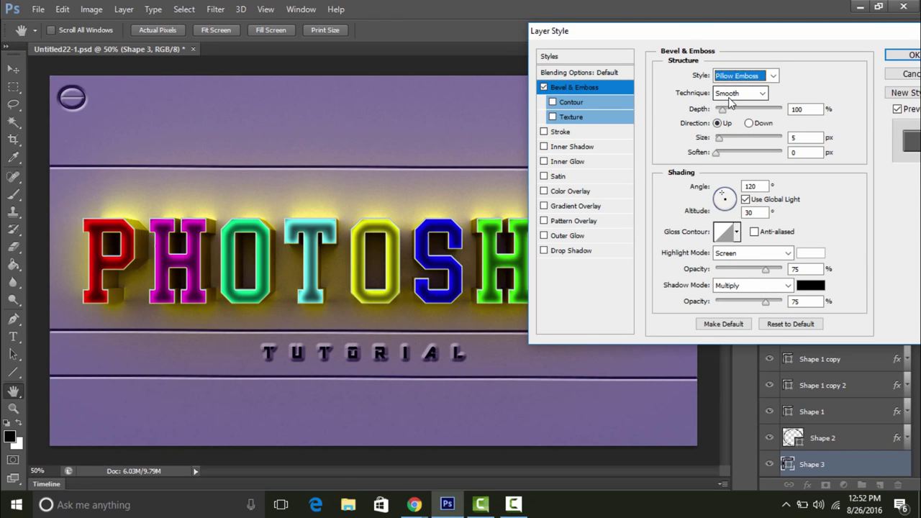
click(732, 97)
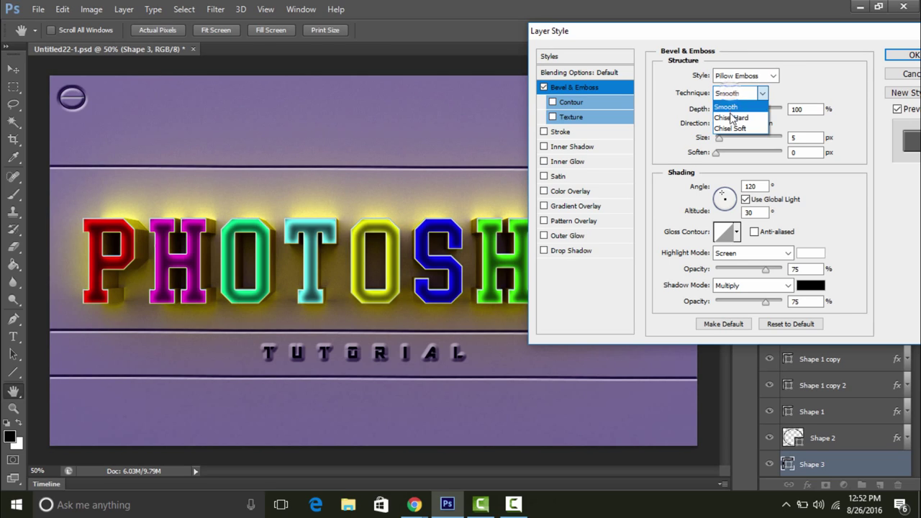
click(731, 110)
click(735, 93)
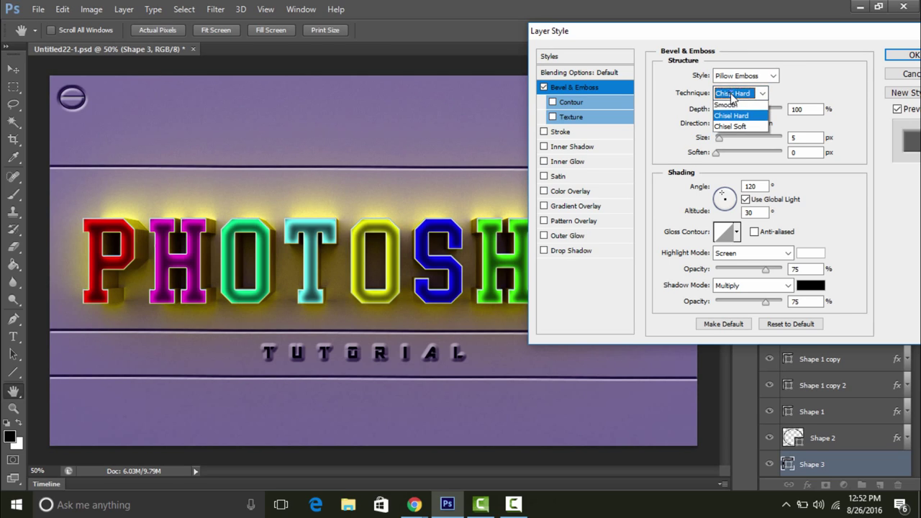
click(730, 102)
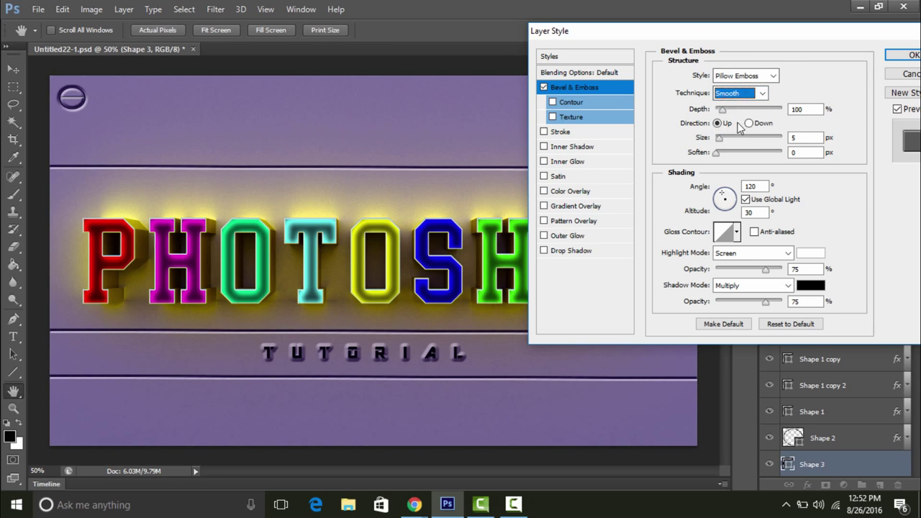
drag(729, 108, 735, 113)
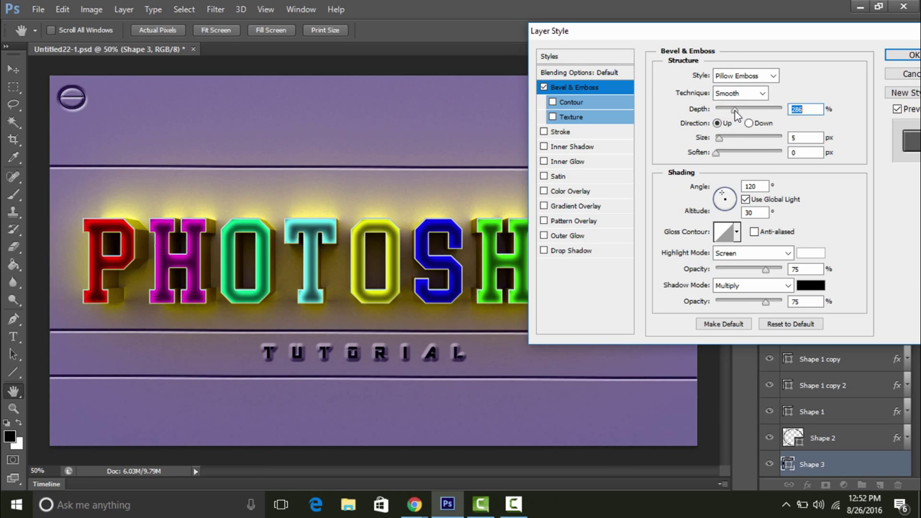
click(719, 156)
click(909, 55)
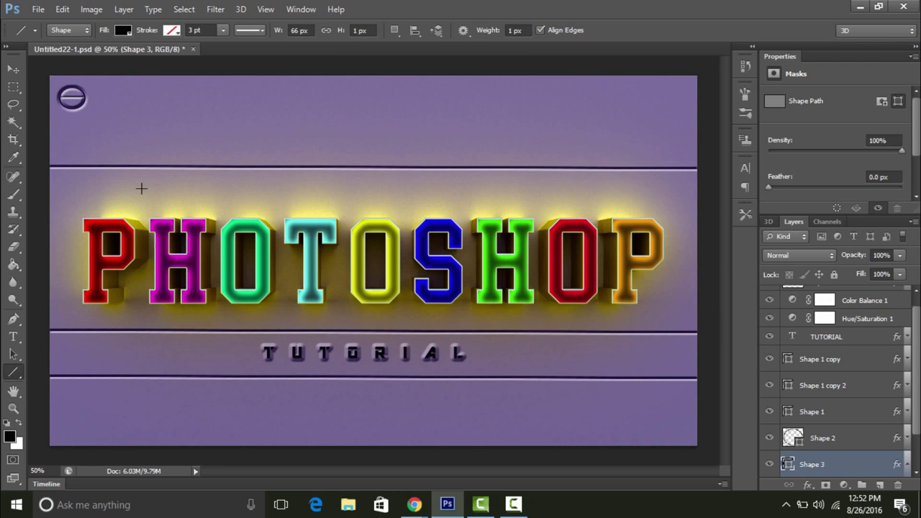
- Duplicate the Shape 2 screw head and move the copy to the top-right corner
drag(919, 386, 919, 420)
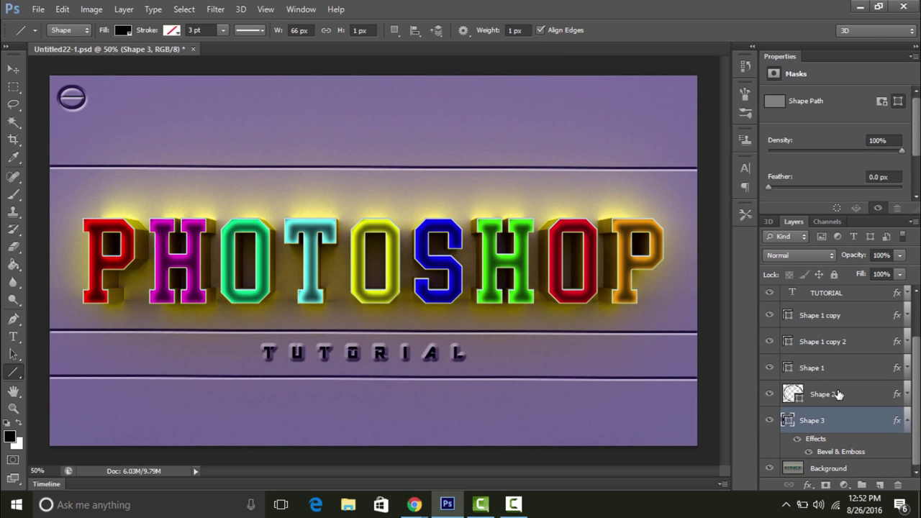
click(837, 396)
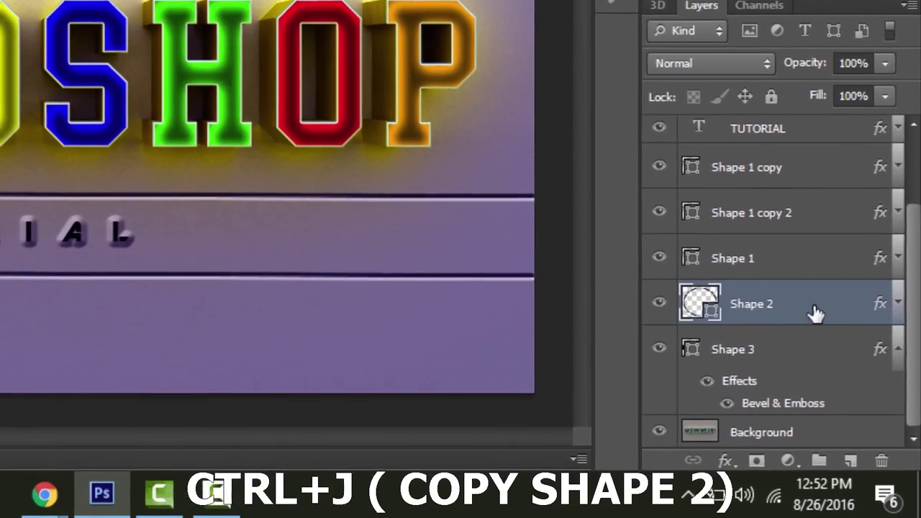
key(ctrl+j)
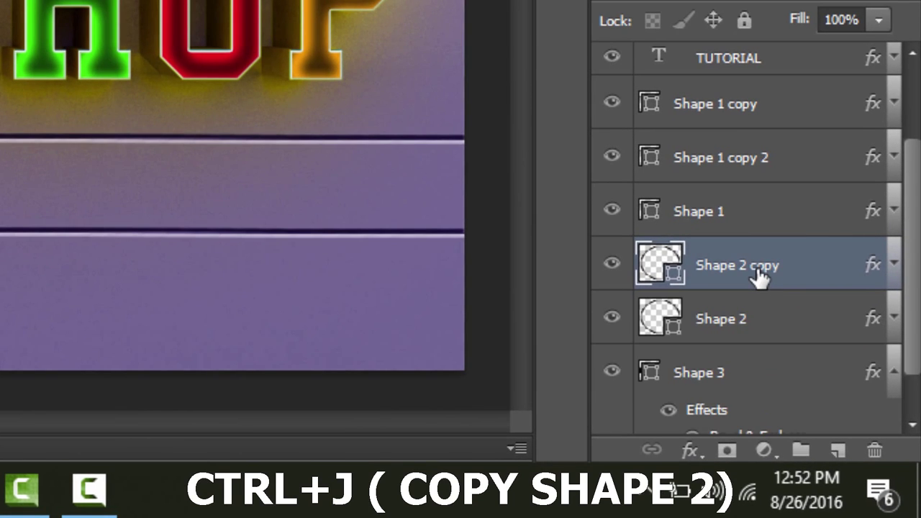
click(759, 321)
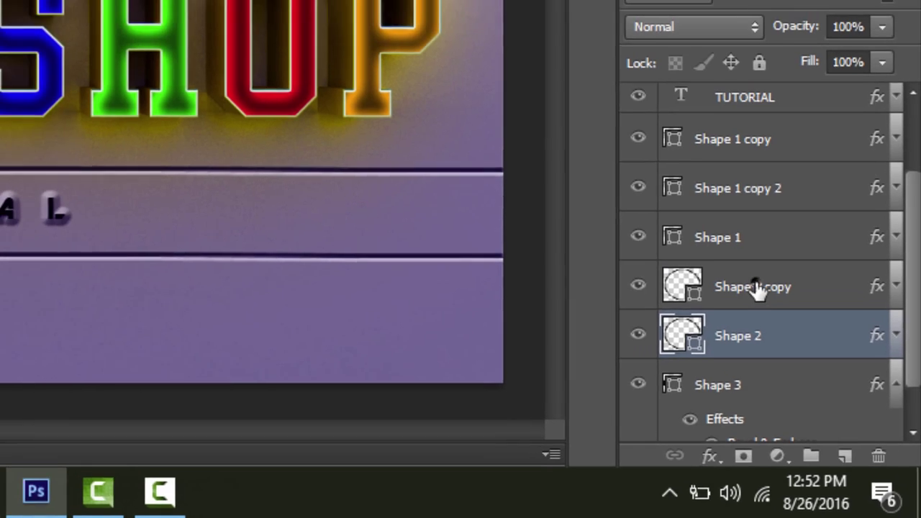
click(745, 281)
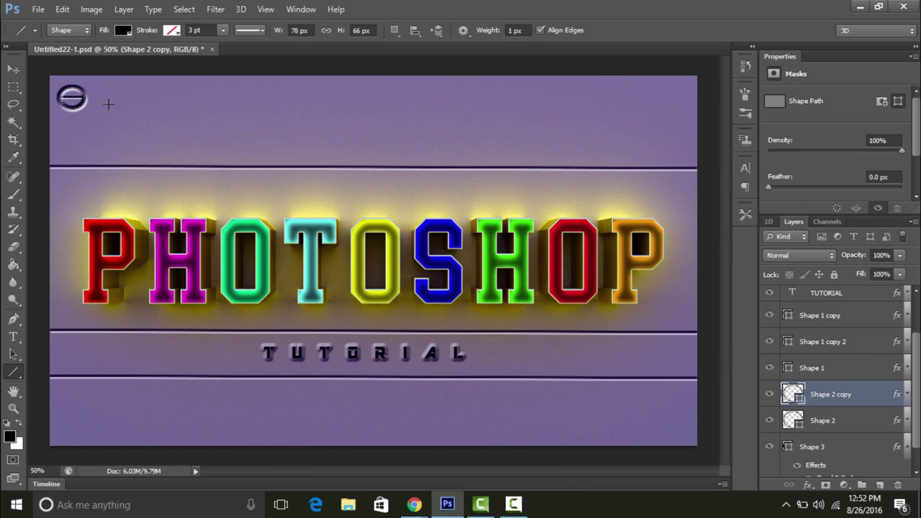
click(13, 69)
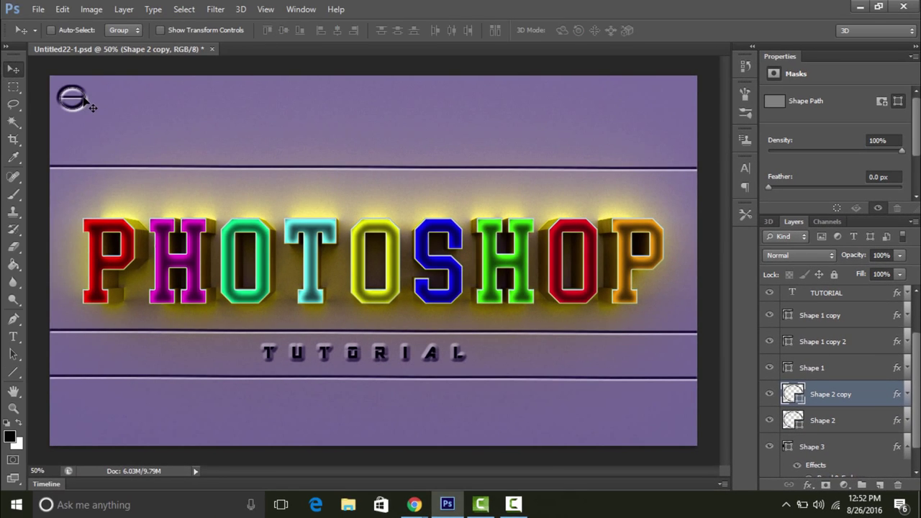
mouse_move(86, 105)
mouse_down()
mouse_move(274, 121)
mouse_move(562, 115)
mouse_move(689, 95)
mouse_up()
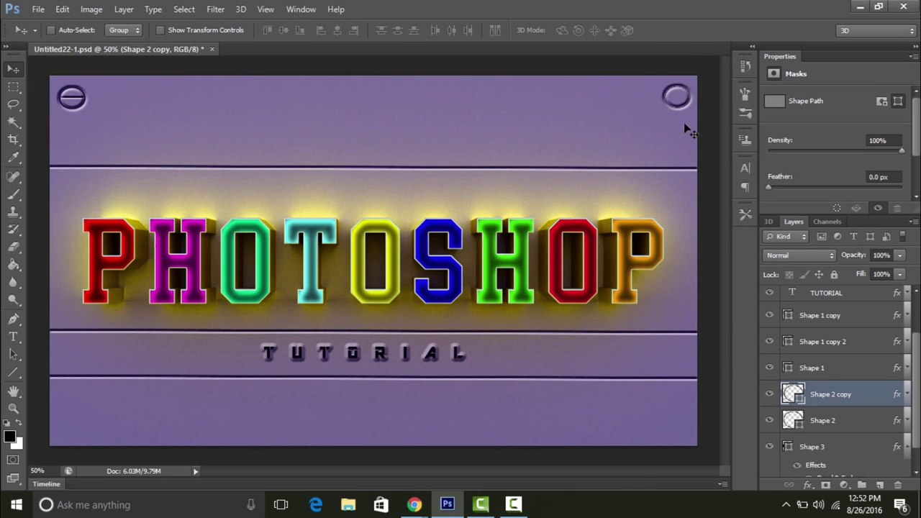
- Duplicate Shape 2 again and move the copy to the bottom-left corner
click(833, 425)
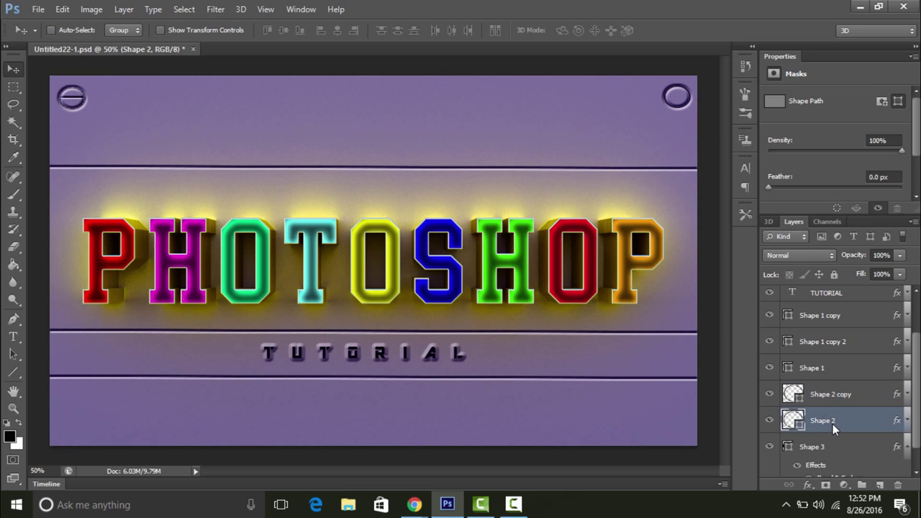
key(ctrl+j)
click(833, 448)
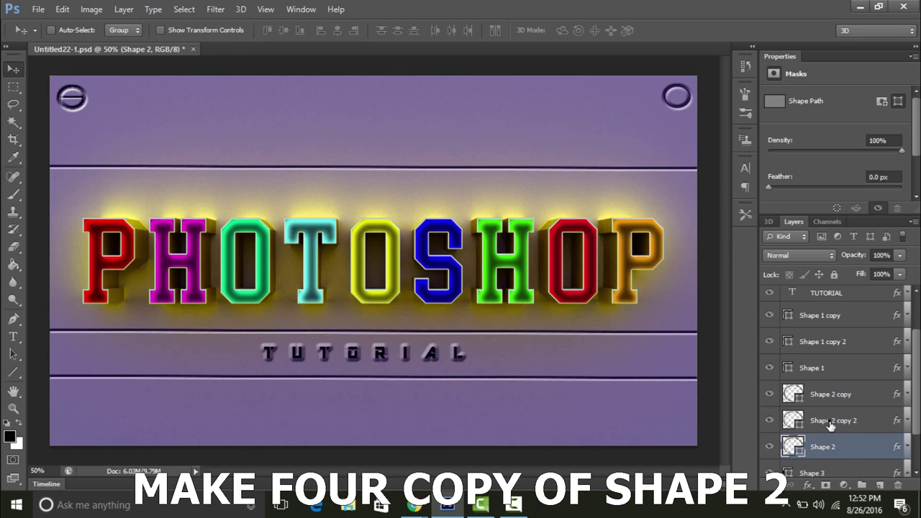
click(831, 421)
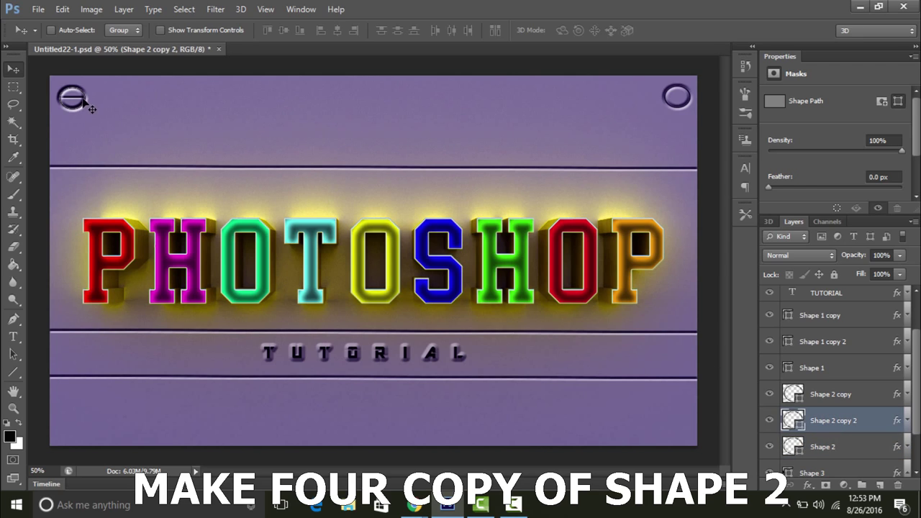
drag(82, 103, 81, 431)
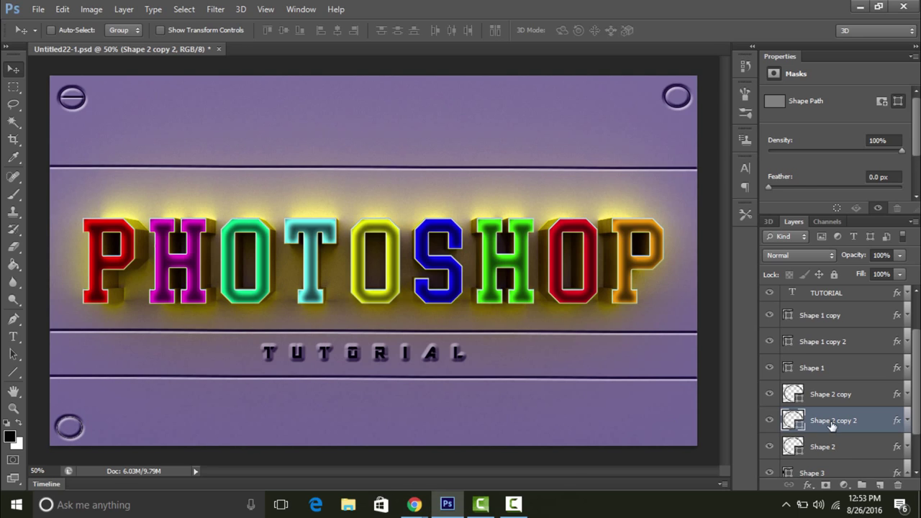
- Make another Shape 2 copy and place it in the bottom-right corner
click(831, 447)
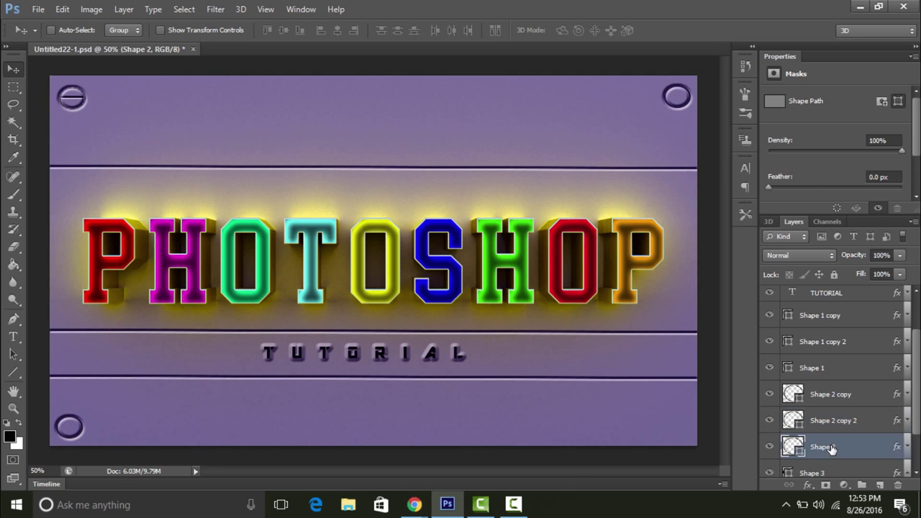
key(ctrl+j)
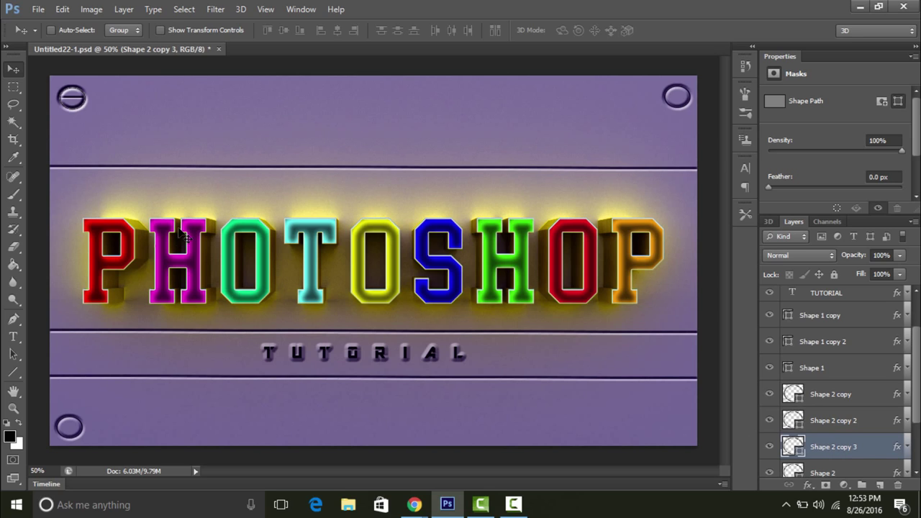
mouse_move(100, 127)
mouse_down()
mouse_move(277, 243)
mouse_move(684, 432)
mouse_up()
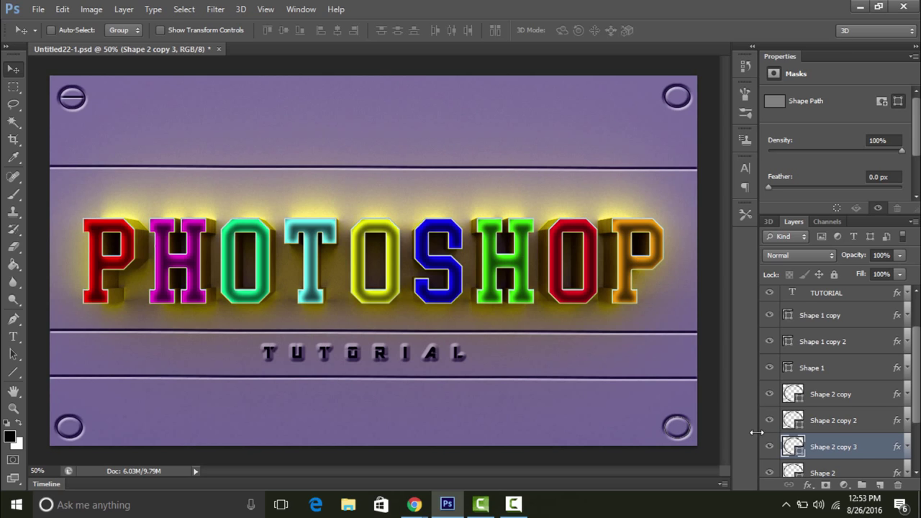
drag(916, 409, 918, 449)
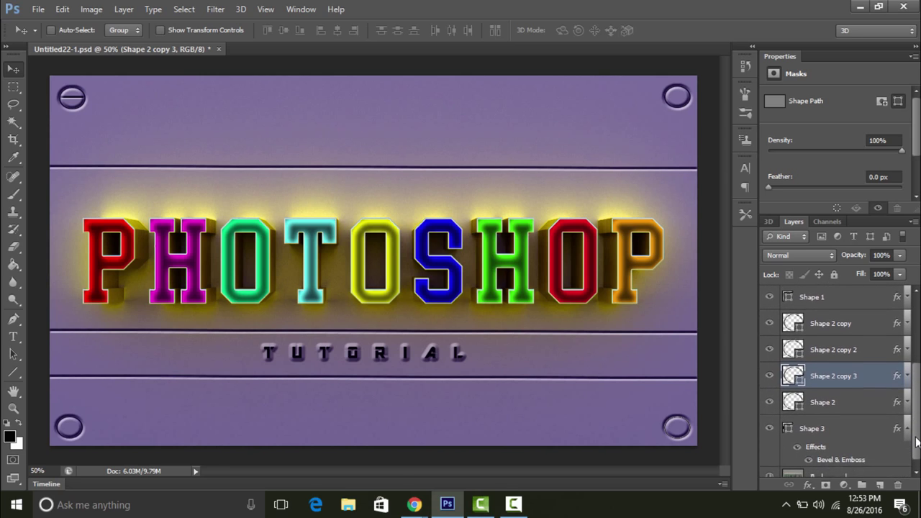
- Make three copies of the Shape 3 slot line and center one on the top-right screw
click(808, 422)
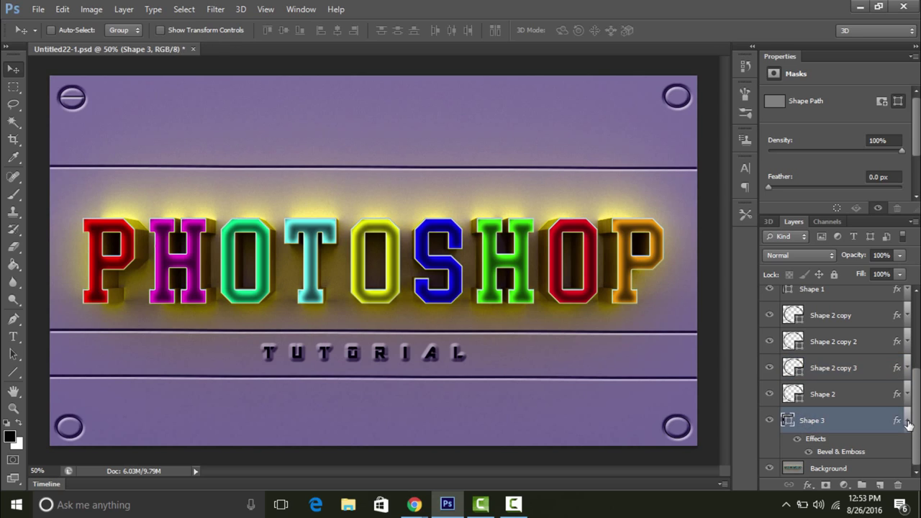
click(908, 425)
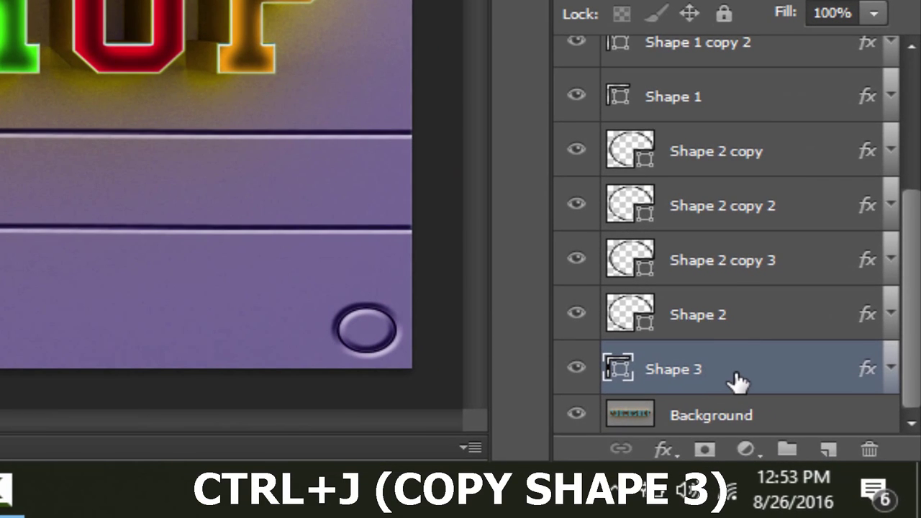
key(ctrl+j)
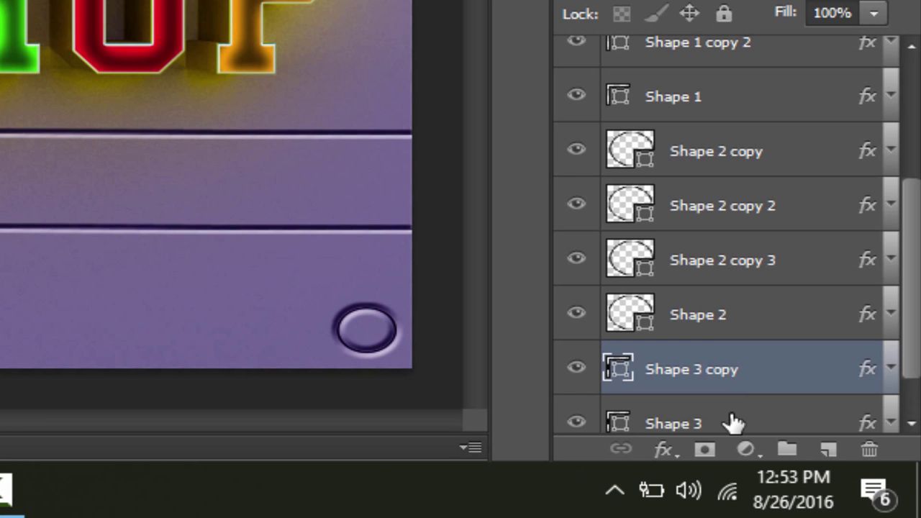
key(ctrl+j)
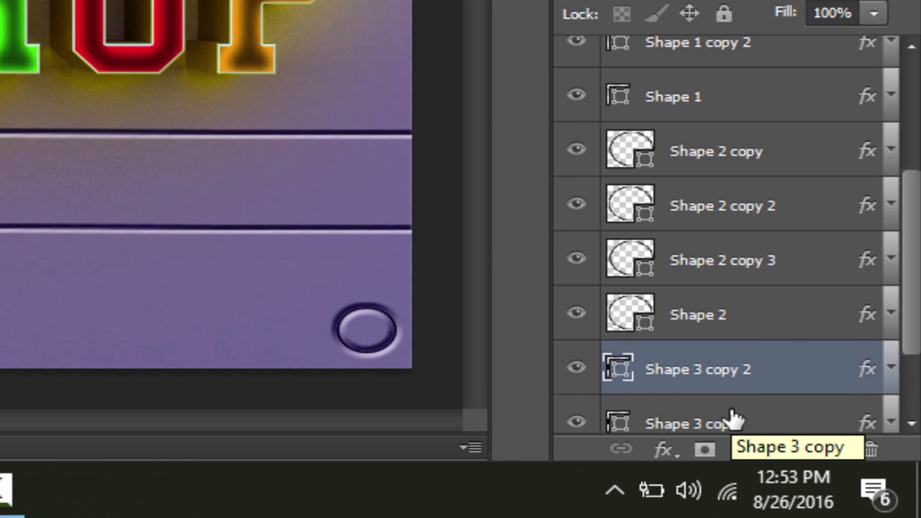
key(ctrl+j)
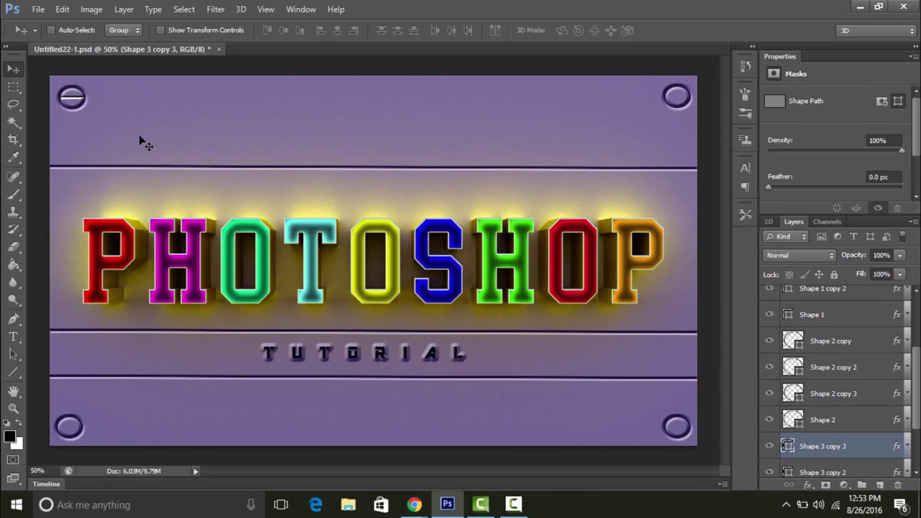
mouse_move(72, 95)
mouse_down()
mouse_move(123, 110)
mouse_move(411, 139)
mouse_move(563, 127)
mouse_move(681, 99)
mouse_up()
drag(78, 103, 75, 117)
drag(672, 120, 671, 105)
drag(914, 424, 919, 454)
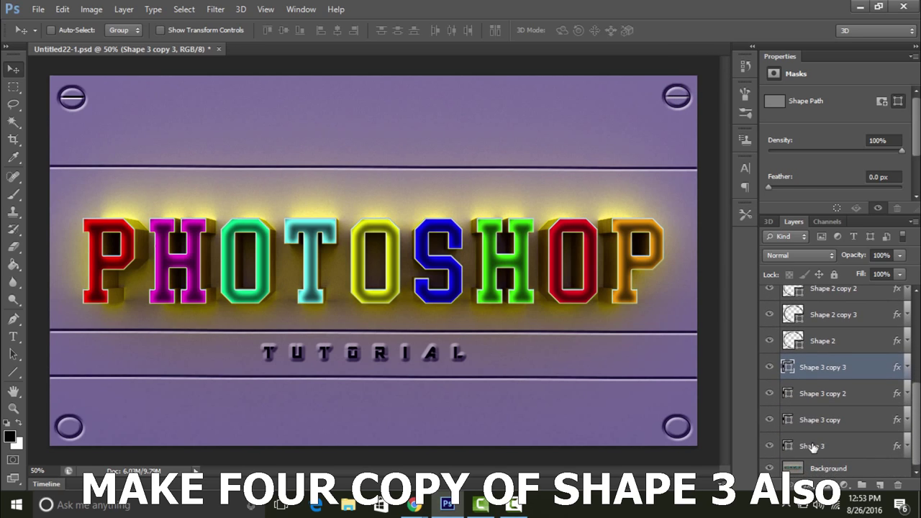
- Move Shape 3 copy 2 onto the bottom-left screw and reposition Shape 3 copy 3
click(816, 395)
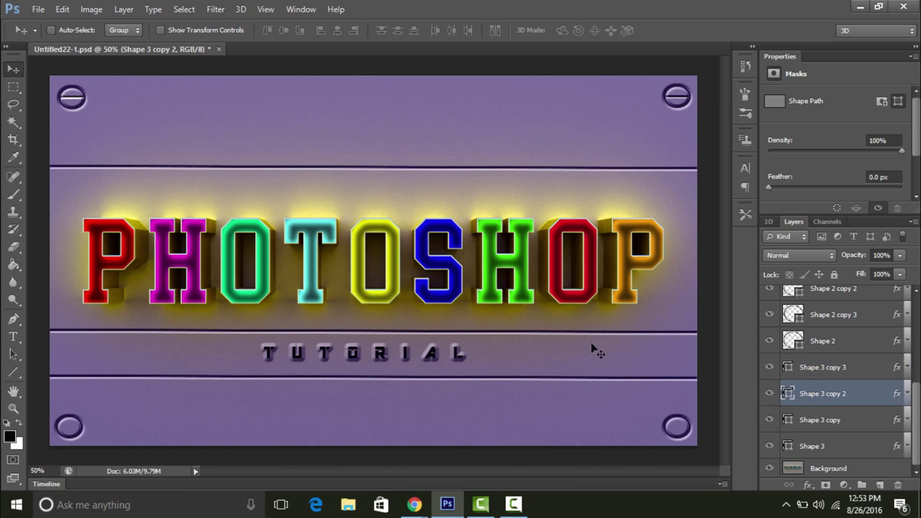
mouse_move(73, 97)
mouse_down()
mouse_move(85, 282)
mouse_move(72, 430)
mouse_up()
click(841, 374)
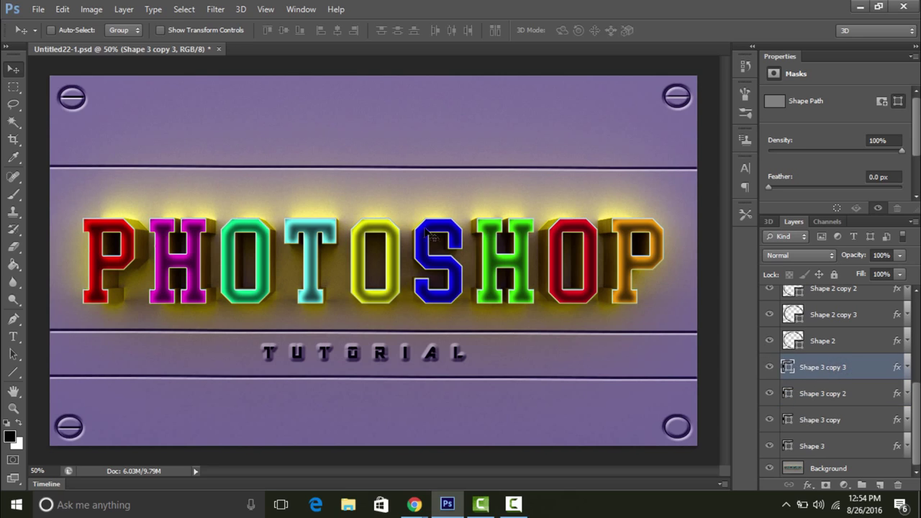
mouse_move(79, 101)
mouse_down()
mouse_move(196, 205)
mouse_move(116, 120)
mouse_move(99, 119)
mouse_up()
- Duplicate Shape 3 once more and place the copy on the bottom-right screw
click(814, 448)
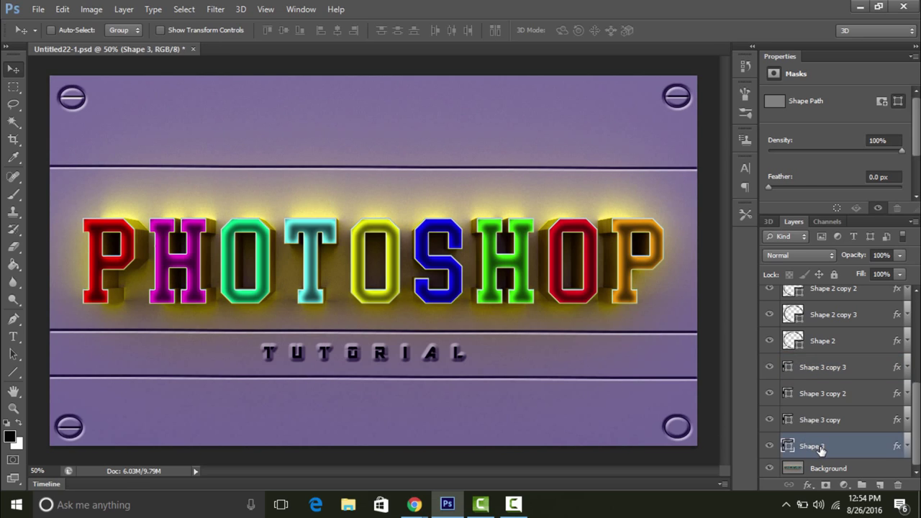
key(ctrl+j)
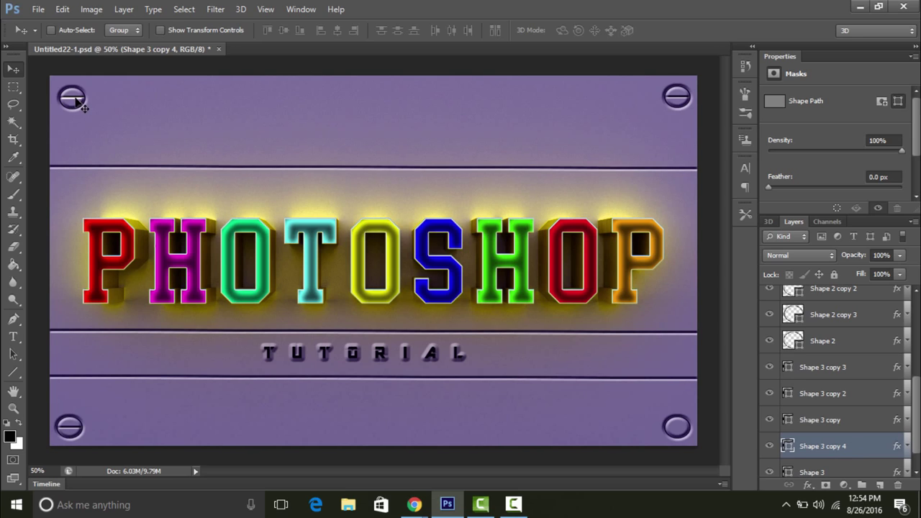
drag(82, 107, 611, 402)
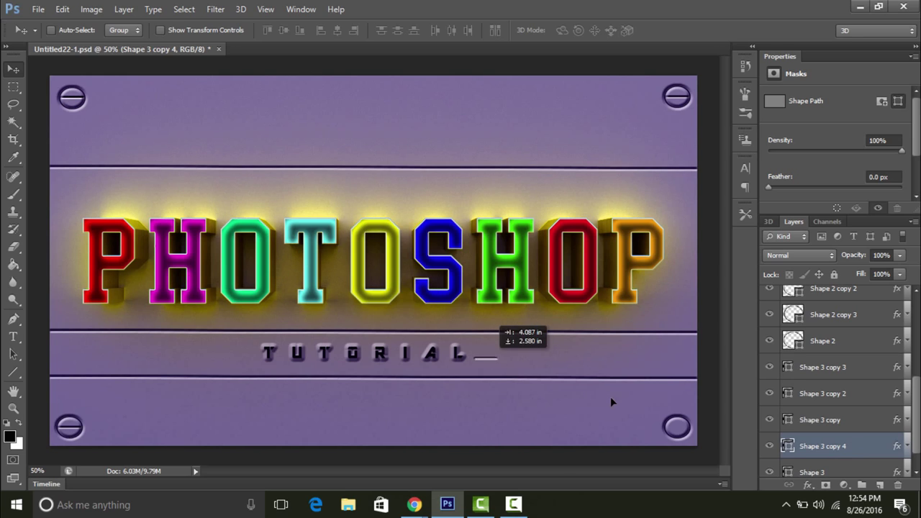
drag(611, 402, 681, 432)
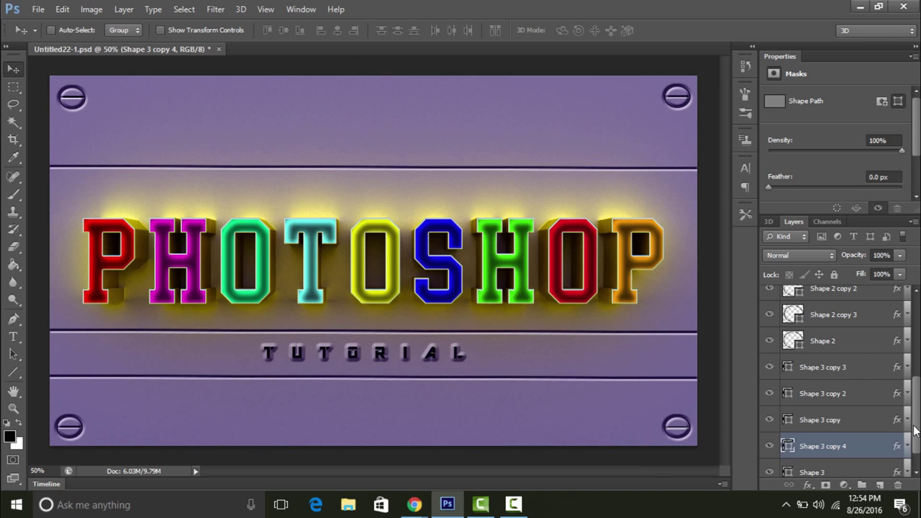
drag(919, 422, 917, 345)
- Select the shape layers from Shape 1 copy down to the last shape and group them as Group 1
click(831, 366)
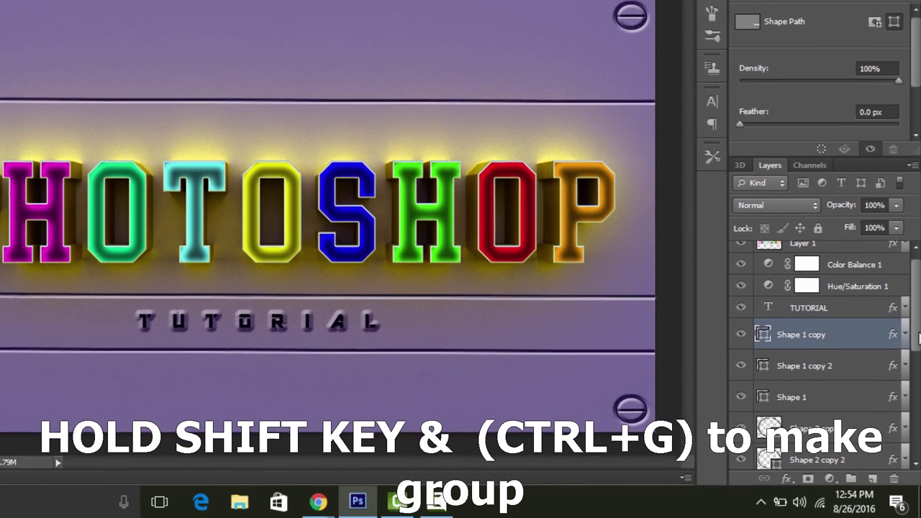
drag(919, 337, 918, 421)
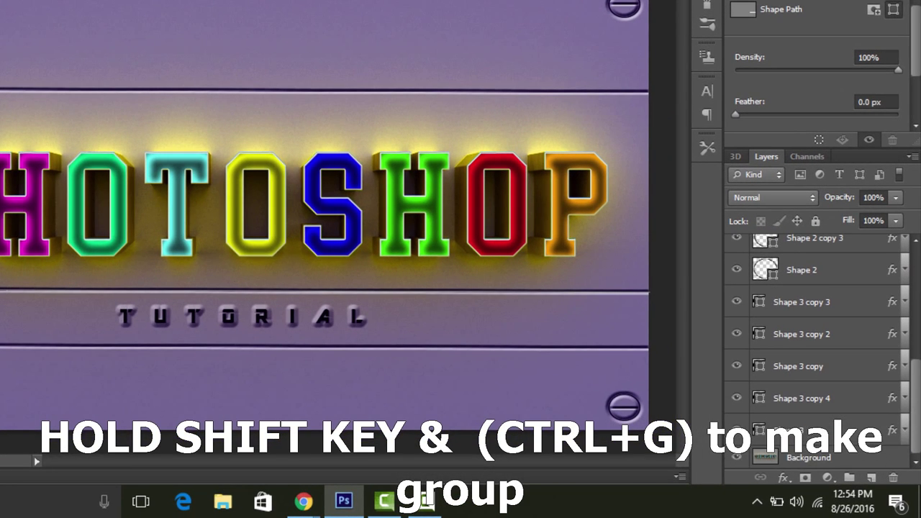
shift+click(832, 431)
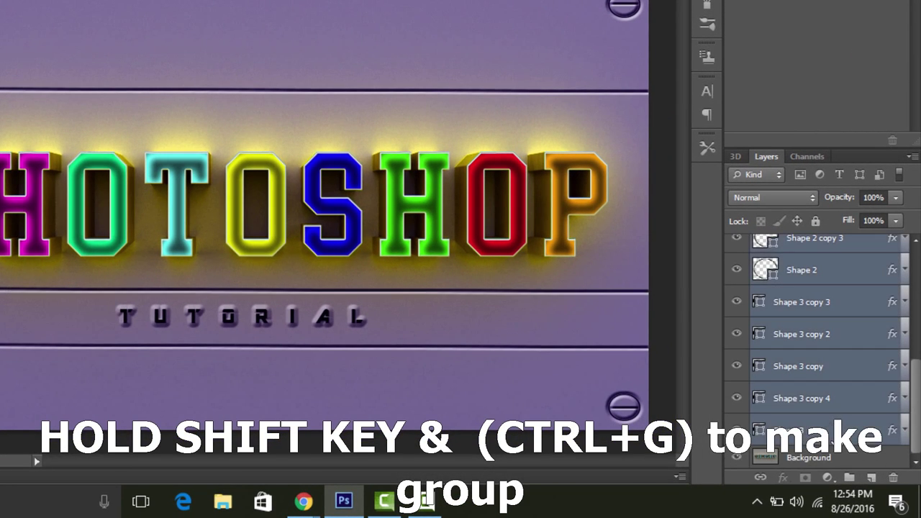
key(ctrl+g)
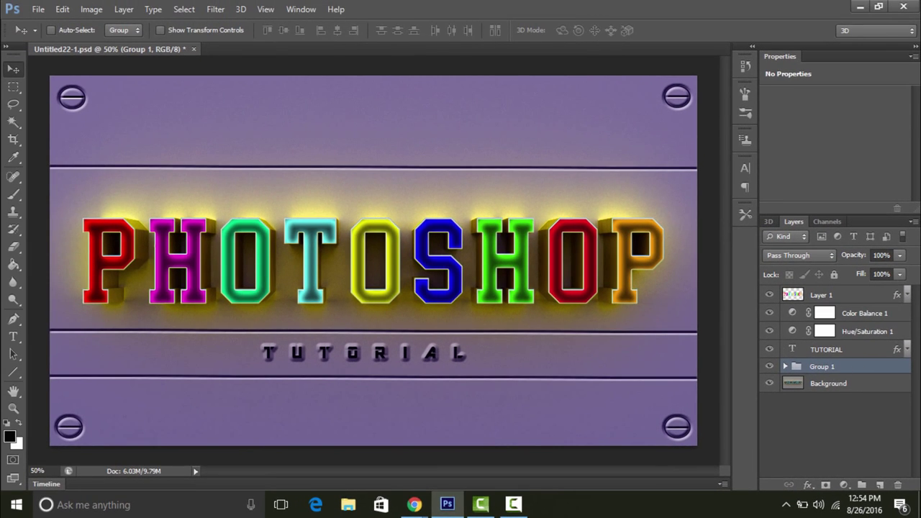
click(907, 296)
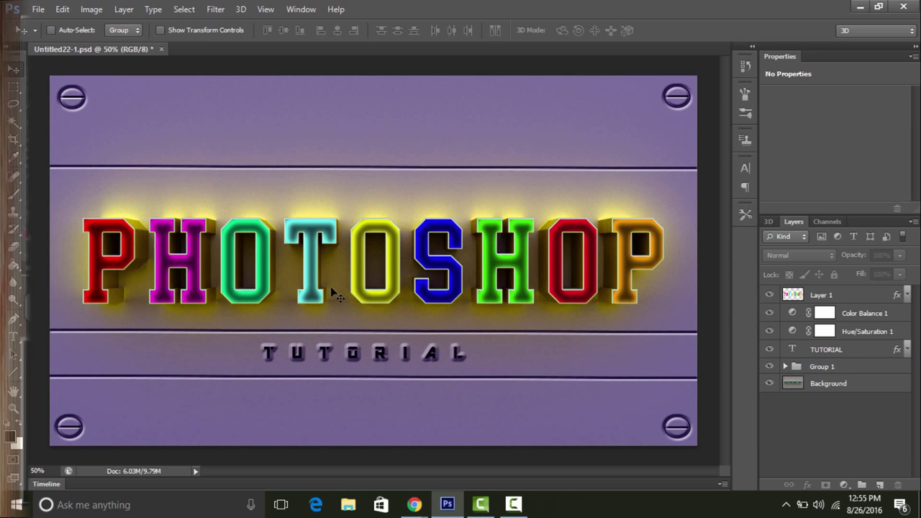